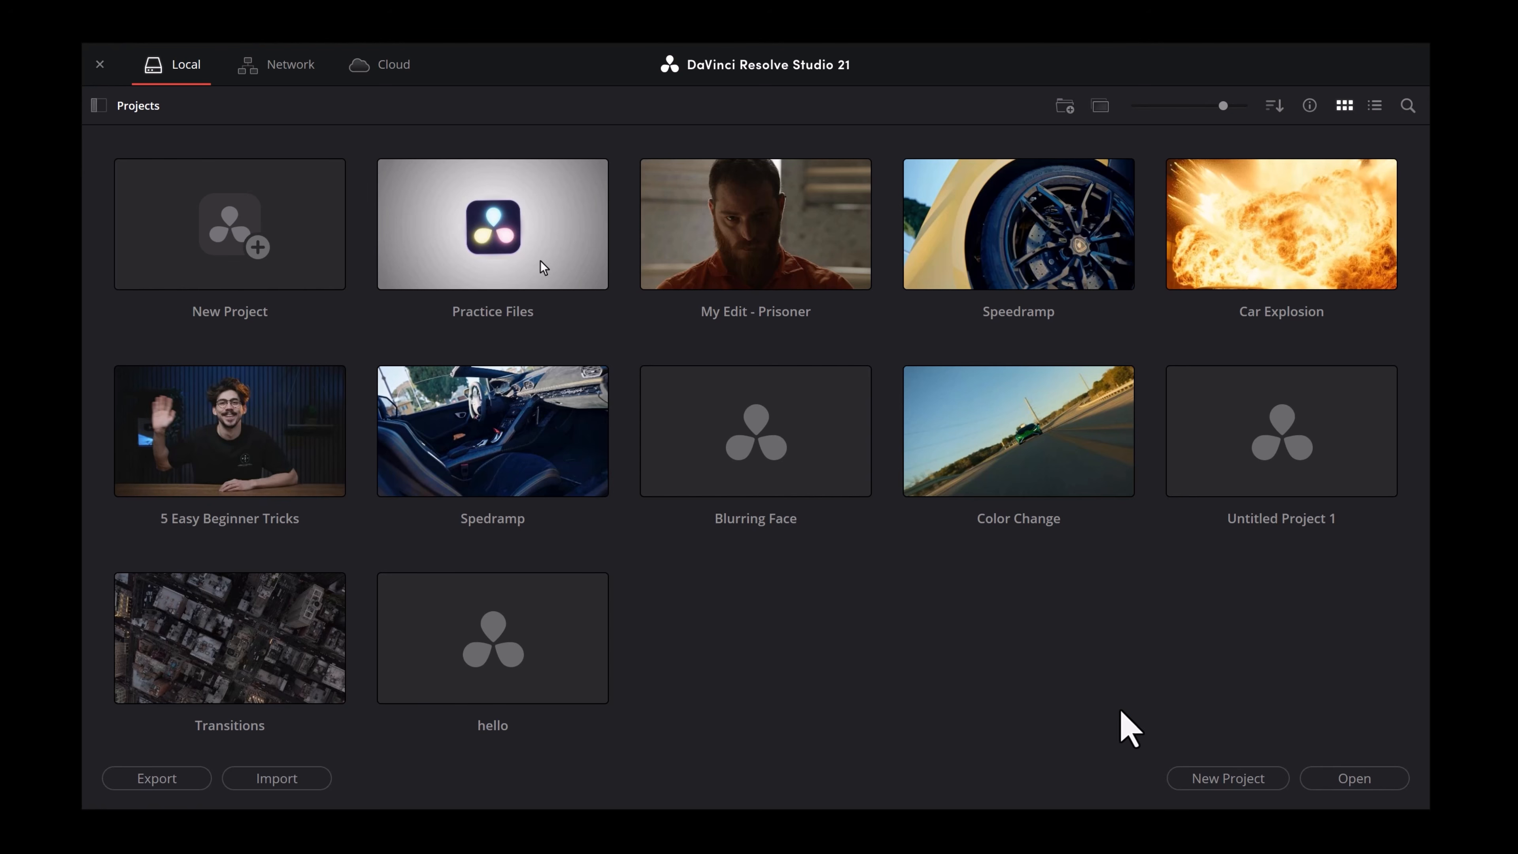
Create a new project named "My First Video"
{"action": "left_click", "coordinate": [1225, 780]}
{"action": "type", "text": "My First Video"}
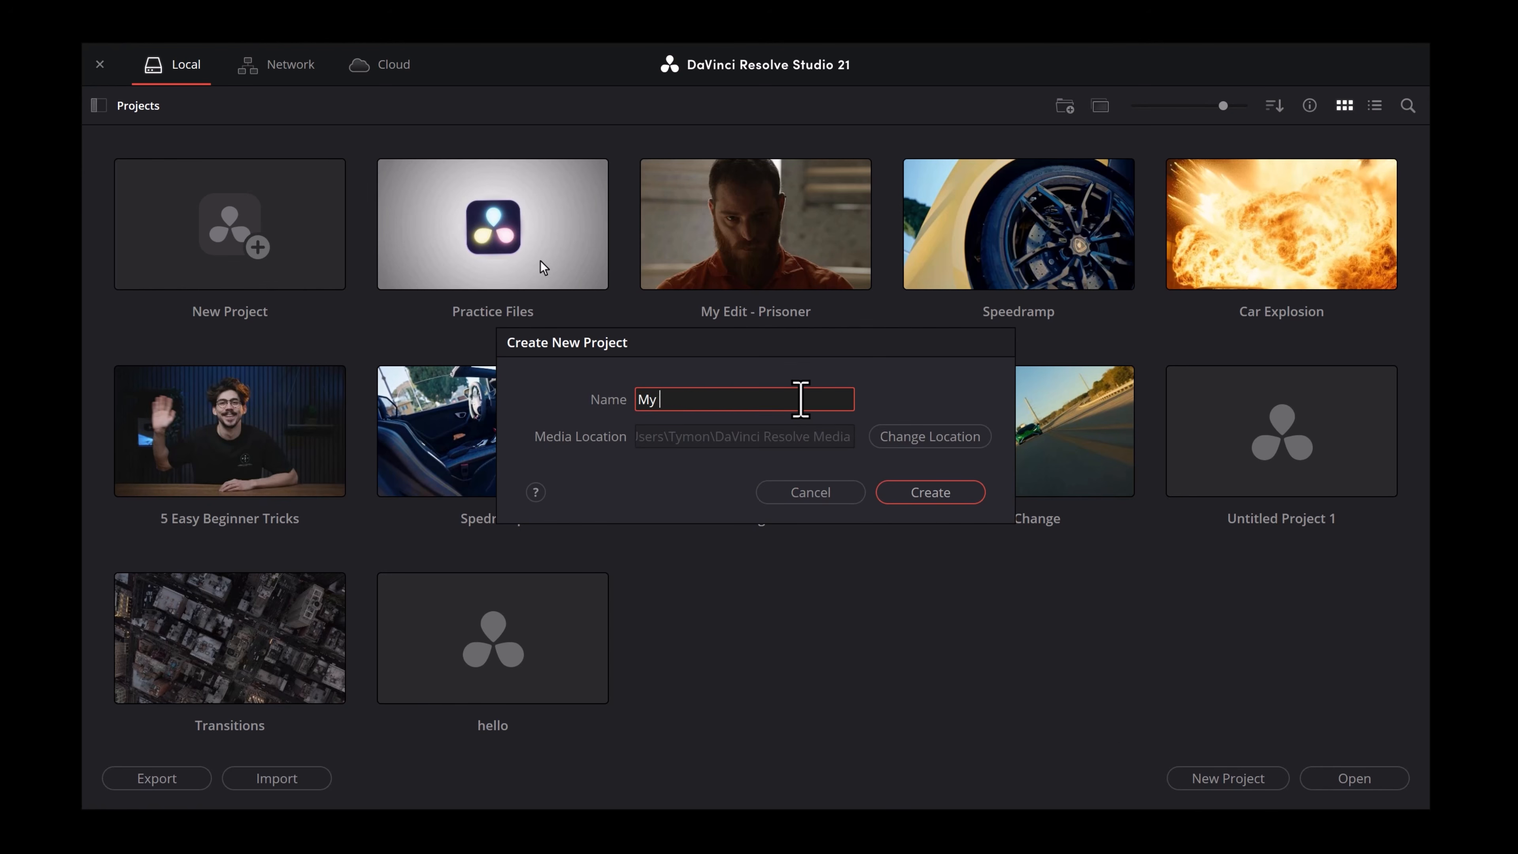
{"action": "left_click", "coordinate": [924, 500]}
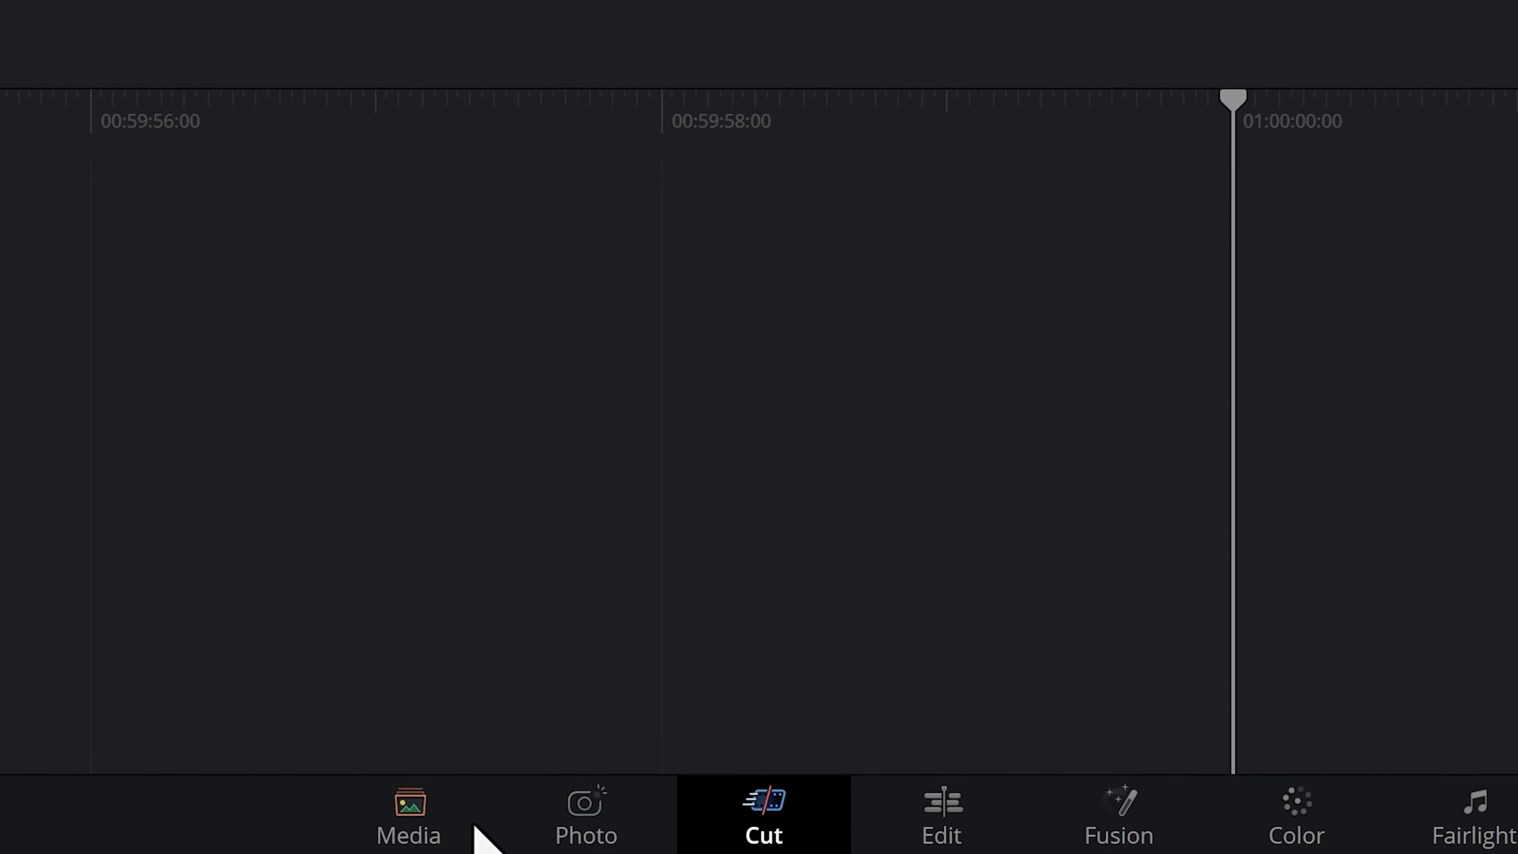
Import all clips from the "Learn DR in 10 Minutes - Video Files" folder into the Master bin of the media pool
{"action": "left_click", "coordinate": [383, 825]}
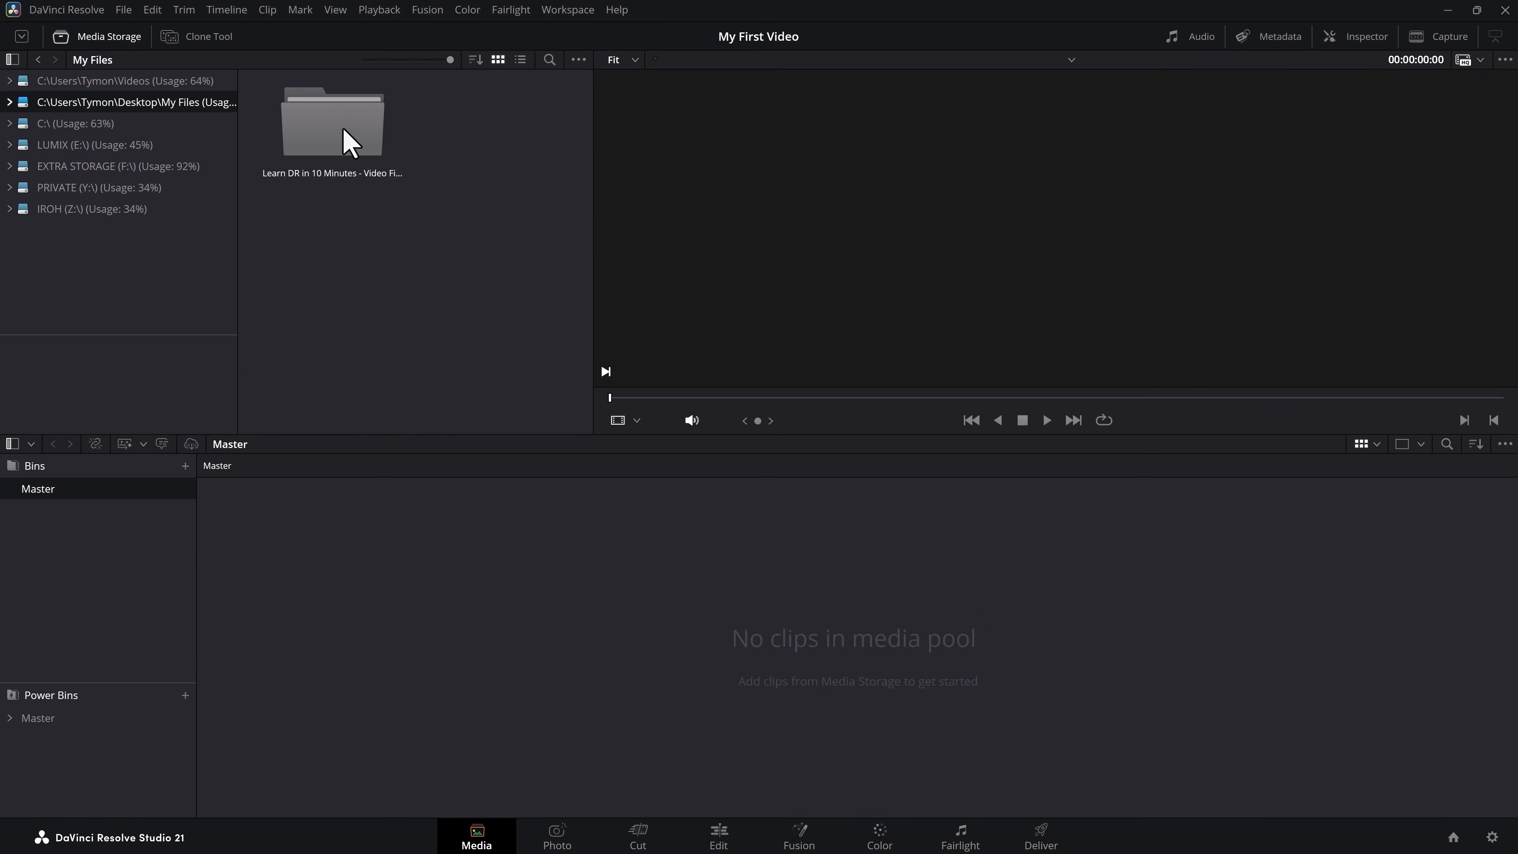
{"action": "double_click", "coordinate": [350, 142]}
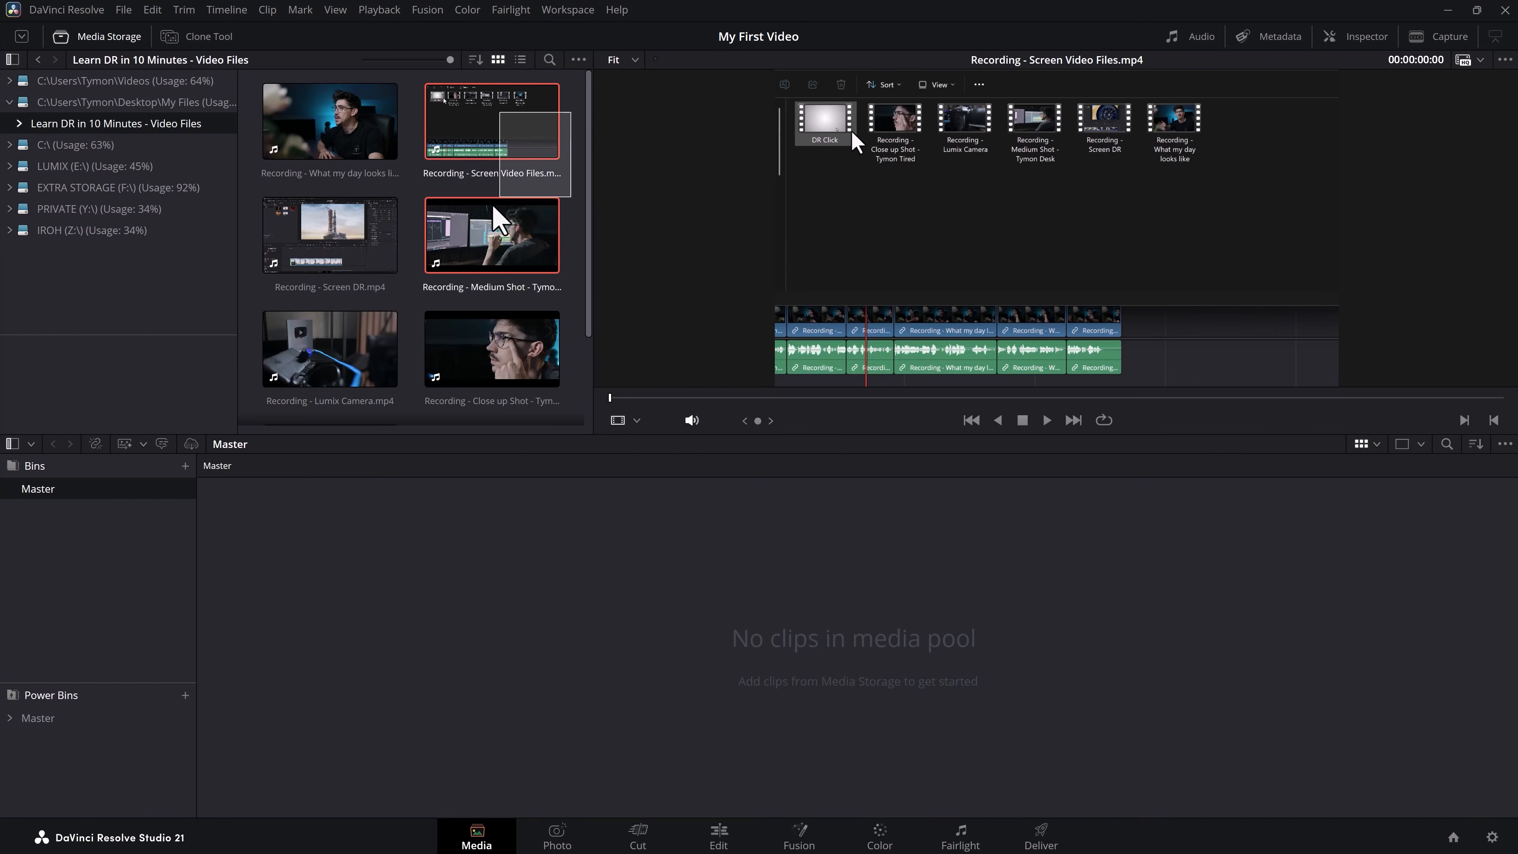
{"action": "left_click_drag", "start_coordinate": [495, 224], "coordinate": [518, 634]}
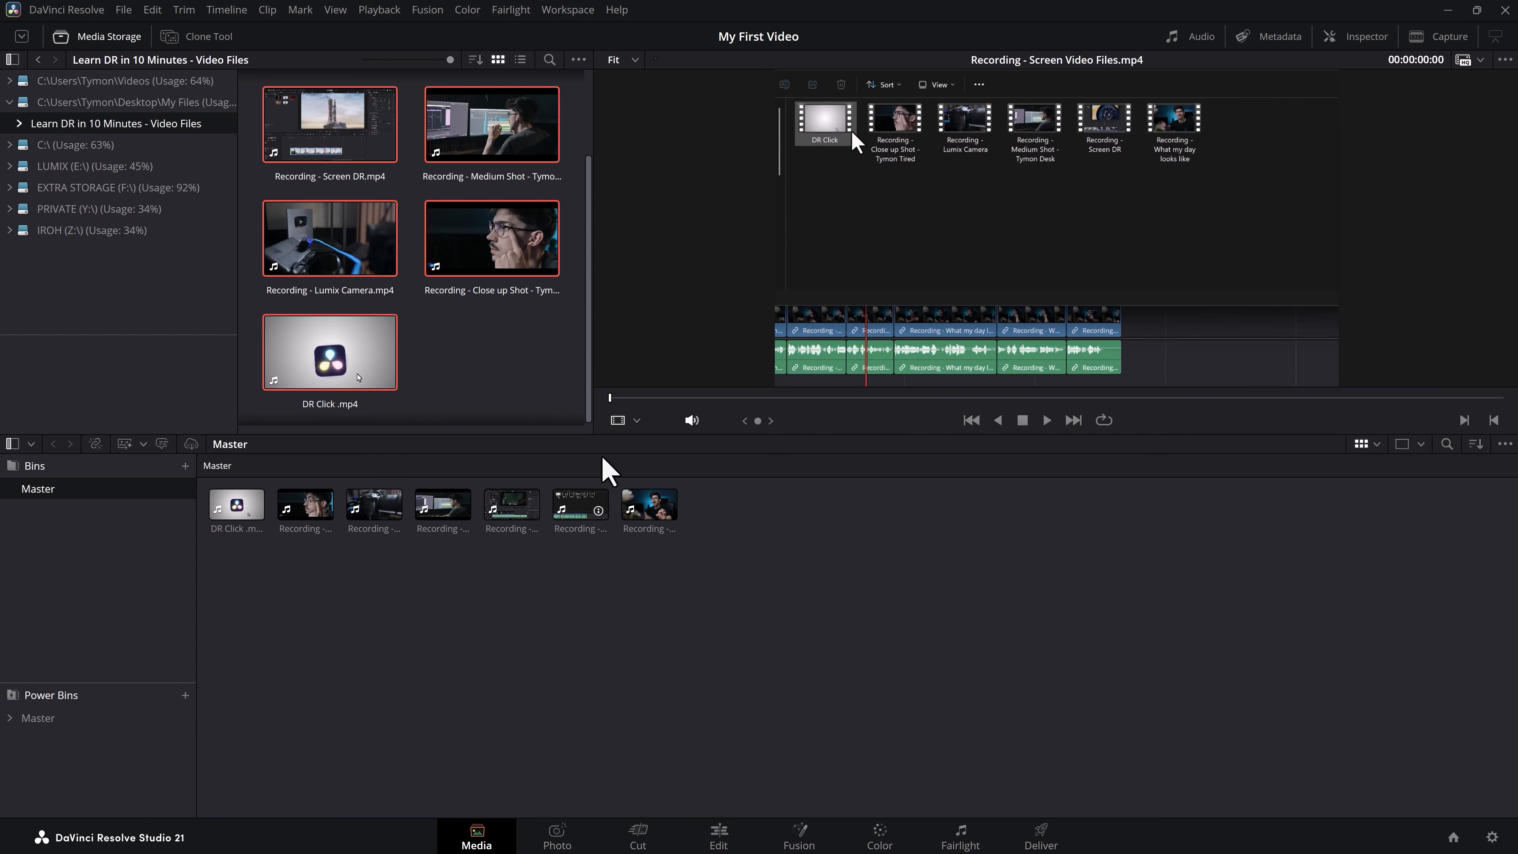
Delete the imported clips from the media pool and add the same video files to the Master bin again
{"action": "left_click_drag", "start_coordinate": [733, 617], "coordinate": [246, 513]}
{"action": "key", "text": "Delete"}
{"action": "left_click_drag", "start_coordinate": [1252, 520], "coordinate": [464, 572]}
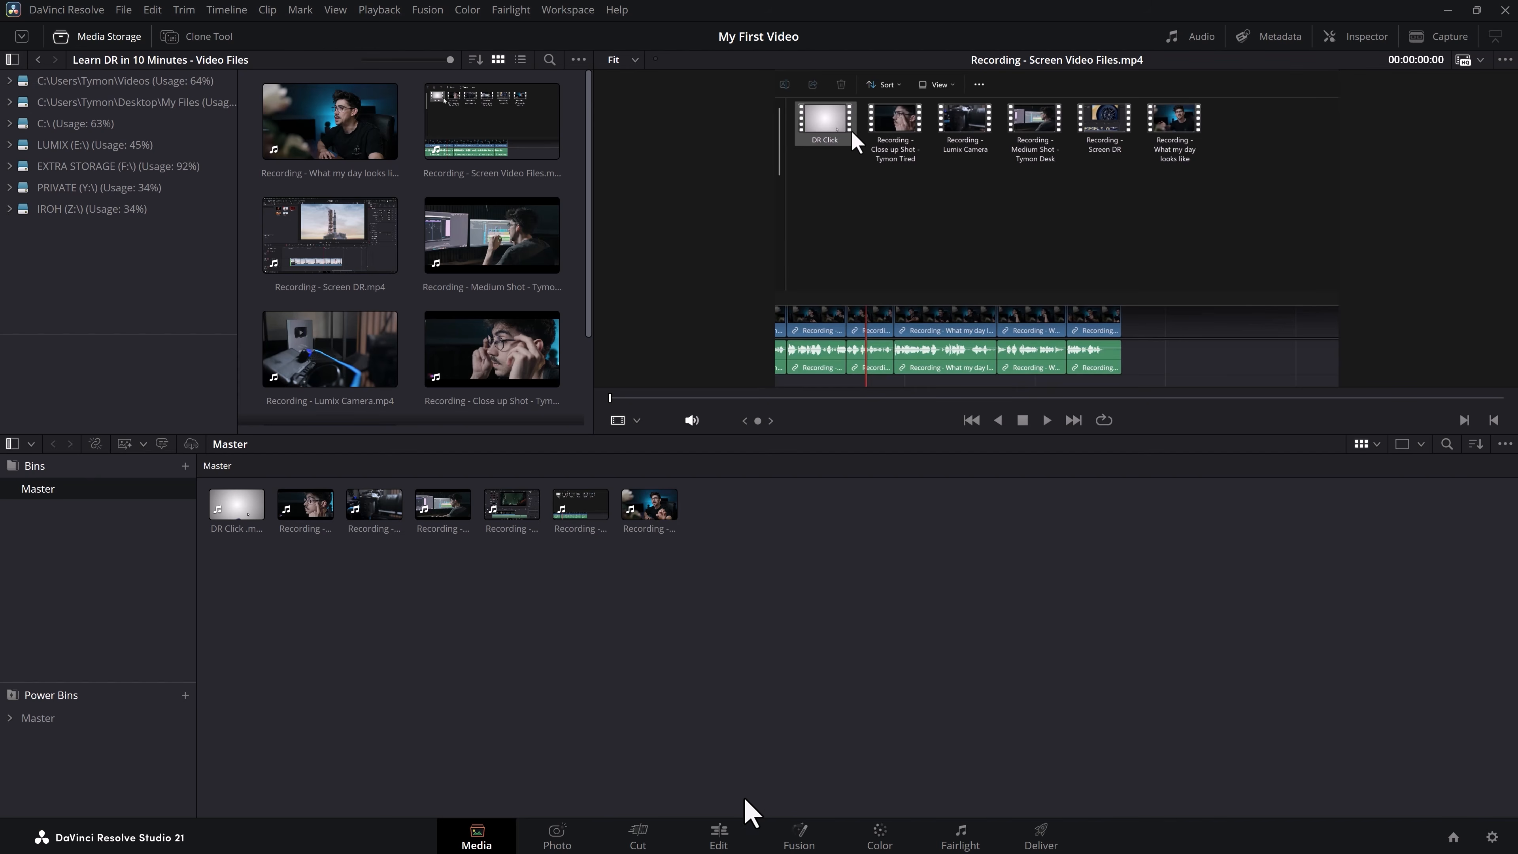
Preview the clips for editing and place "Recording - What my day looks like.mp4" at the start of a new timeline
{"action": "left_click", "coordinate": [743, 836]}
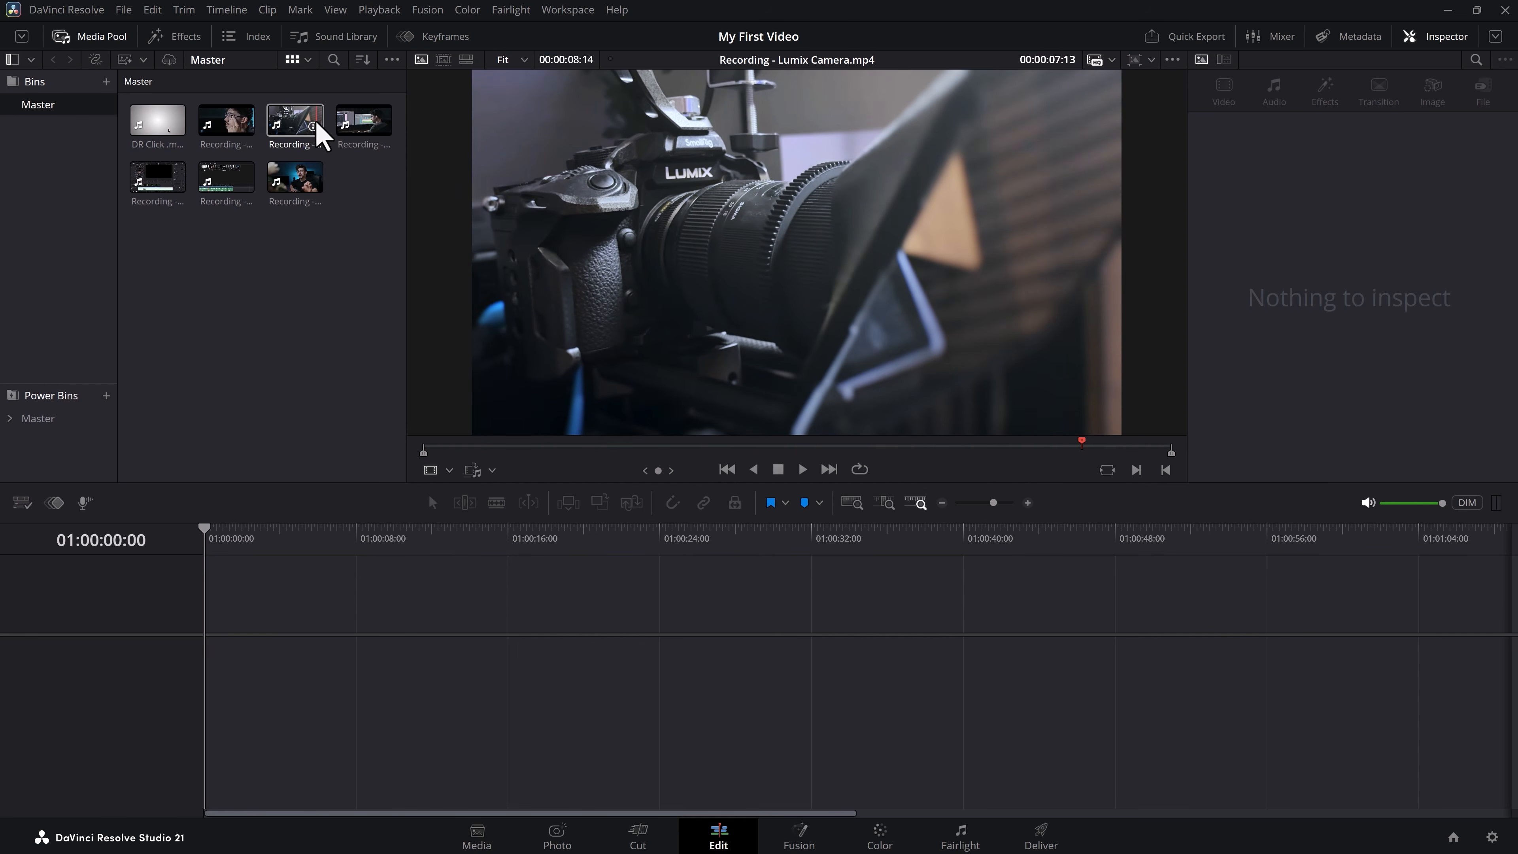
{"action": "left_click", "coordinate": [303, 186]}
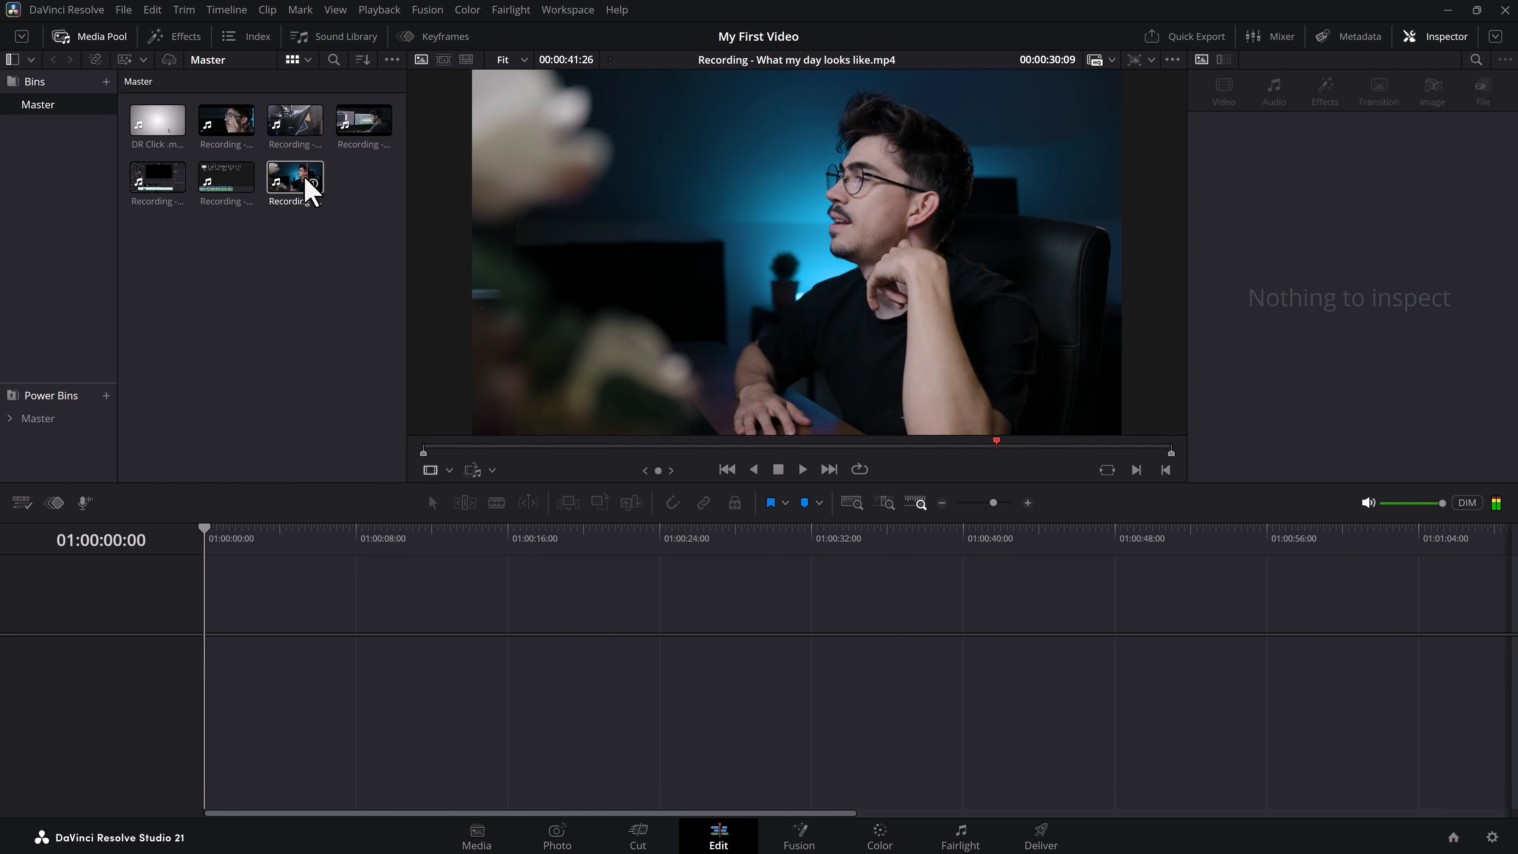
{"action": "left_click_drag", "start_coordinate": [299, 180], "coordinate": [207, 632]}
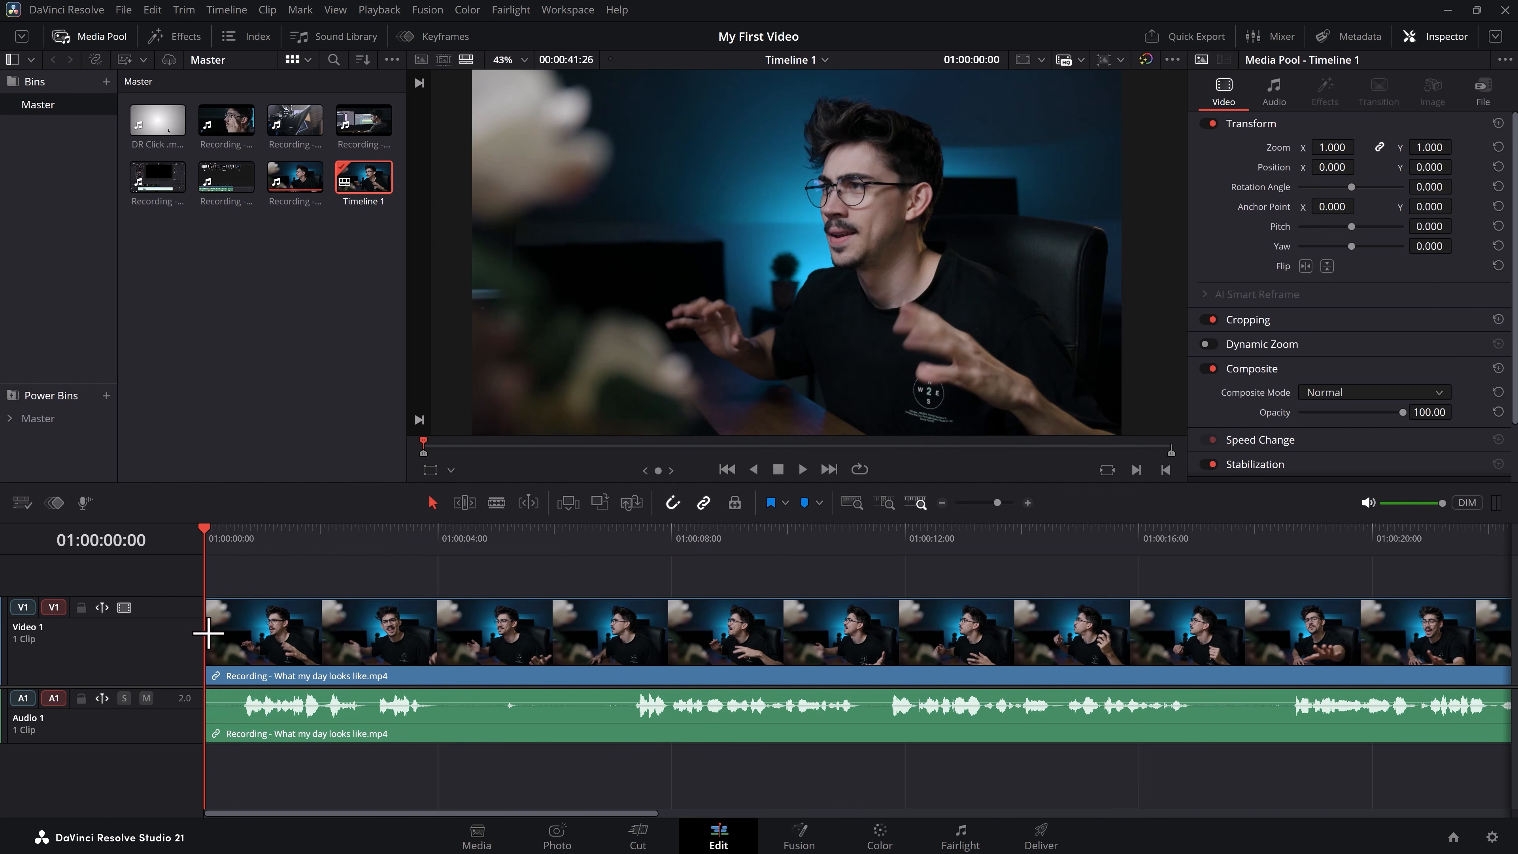
Make the Audio 1 track taller and slightly narrow the media pool area
{"action": "left_click_drag", "start_coordinate": [161, 743], "coordinate": [162, 781]}
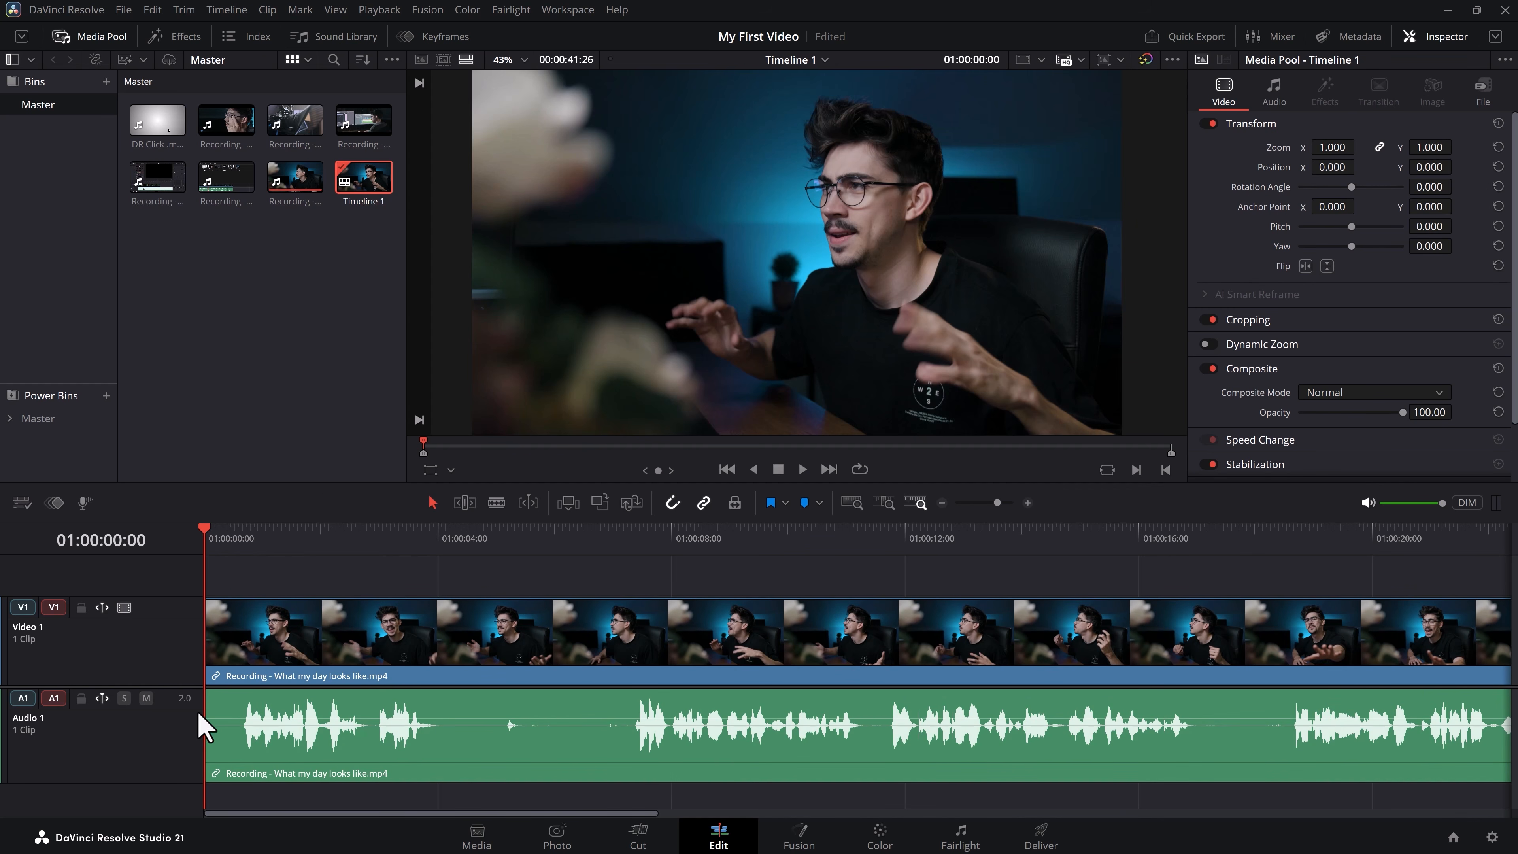
{"action": "mouse_move", "coordinate": [406, 341]}
{"action": "left_mouse_down"}
{"action": "mouse_move", "coordinate": [362, 323]}
{"action": "mouse_move", "coordinate": [576, 322]}
{"action": "mouse_move", "coordinate": [390, 313]}
{"action": "mouse_move", "coordinate": [404, 311]}
{"action": "left_mouse_up"}
{"action": "left_click", "coordinate": [110, 43]}
{"action": "left_click", "coordinate": [110, 43]}
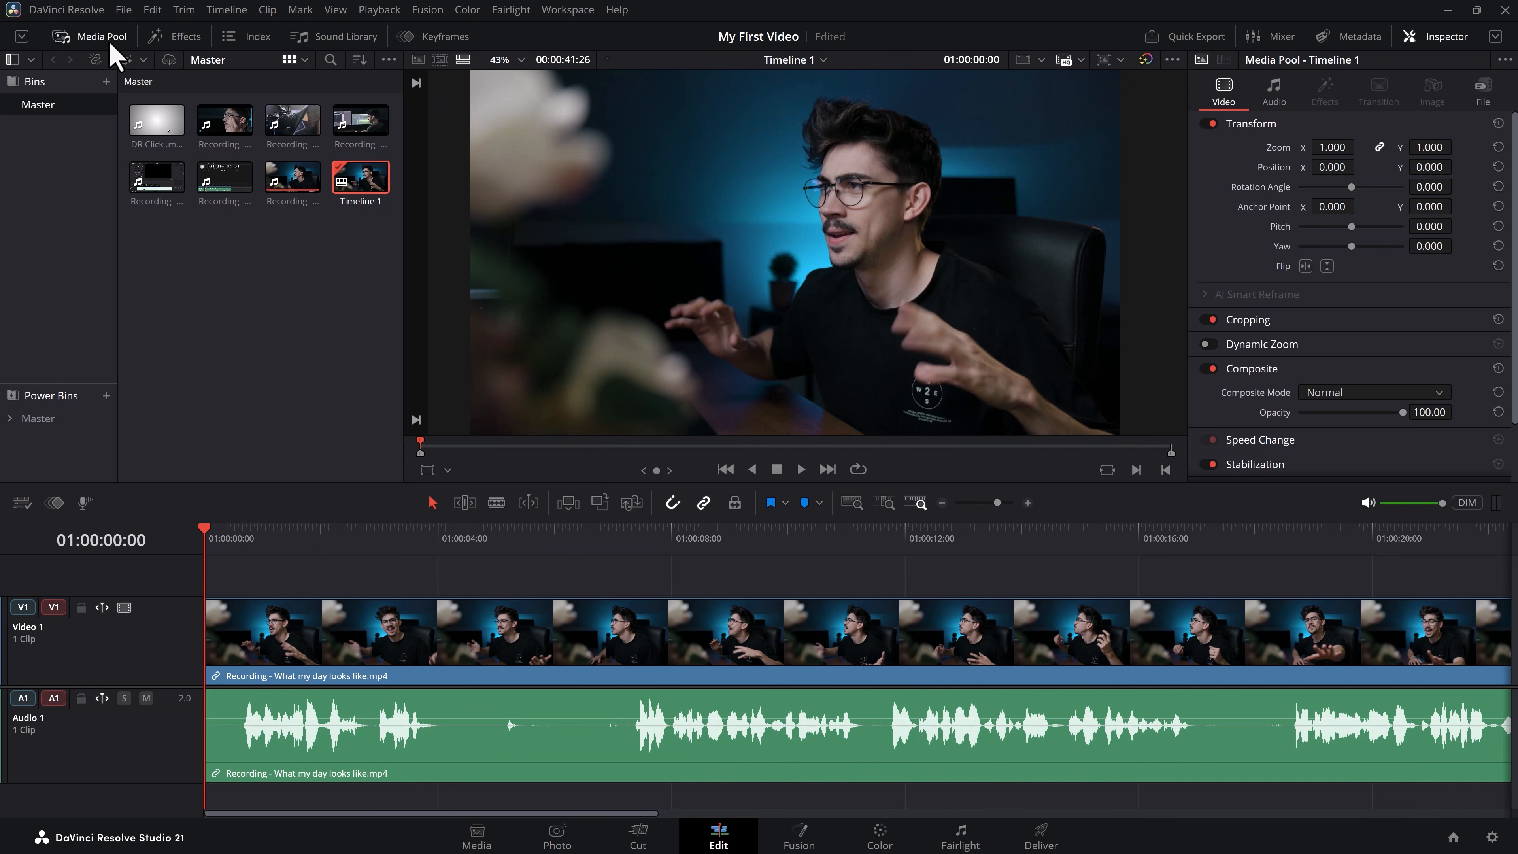
{"action": "left_click", "coordinate": [1440, 43]}
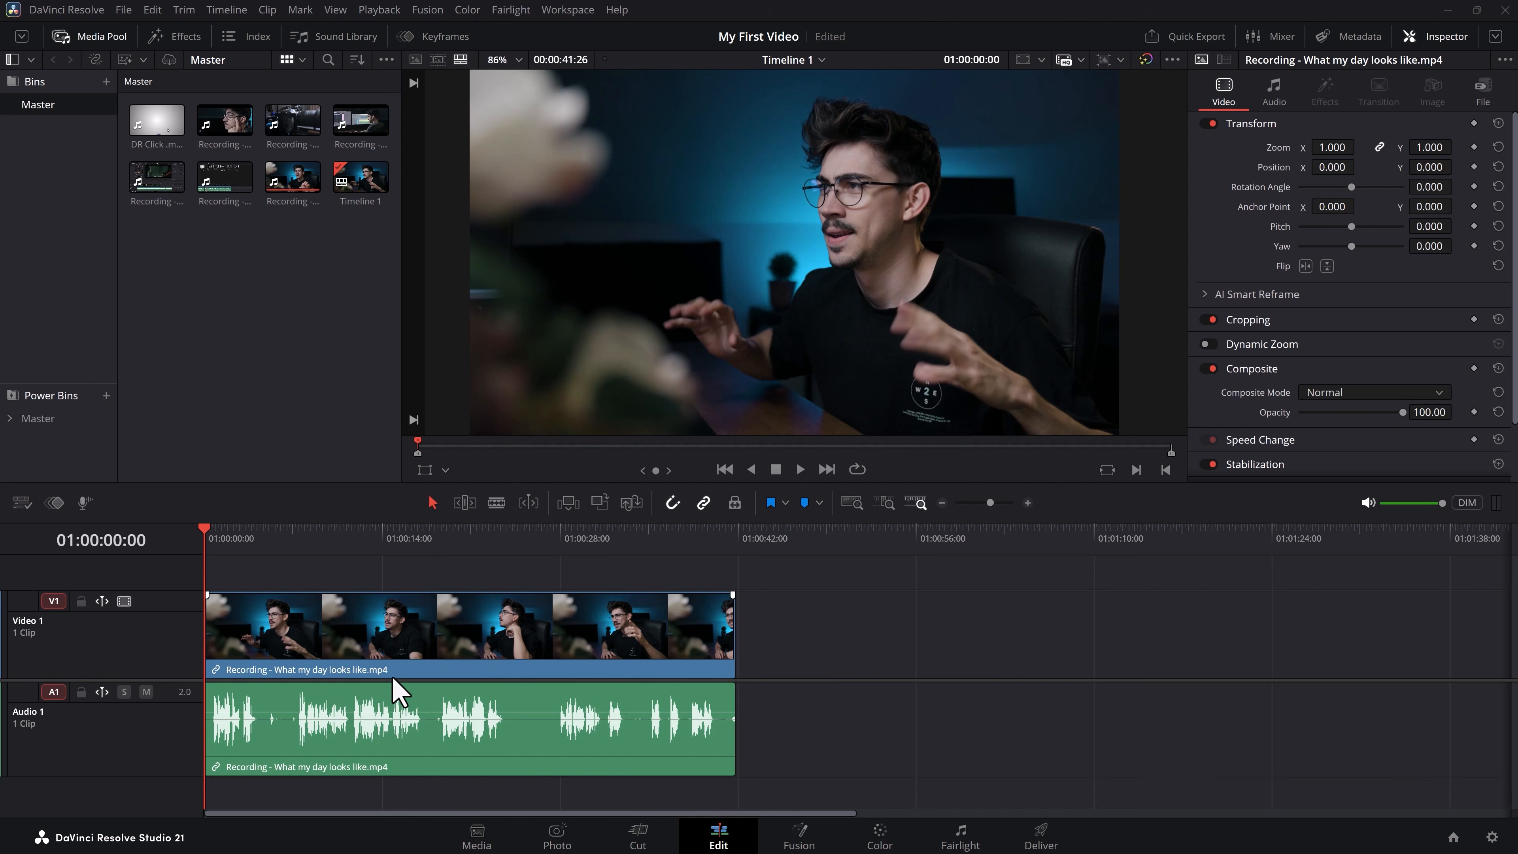
Play and scrub through the first seconds of the timeline clip and return the playhead to 01:00:00:00
{"action": "left_click_drag", "start_coordinate": [503, 636], "coordinate": [471, 635]}
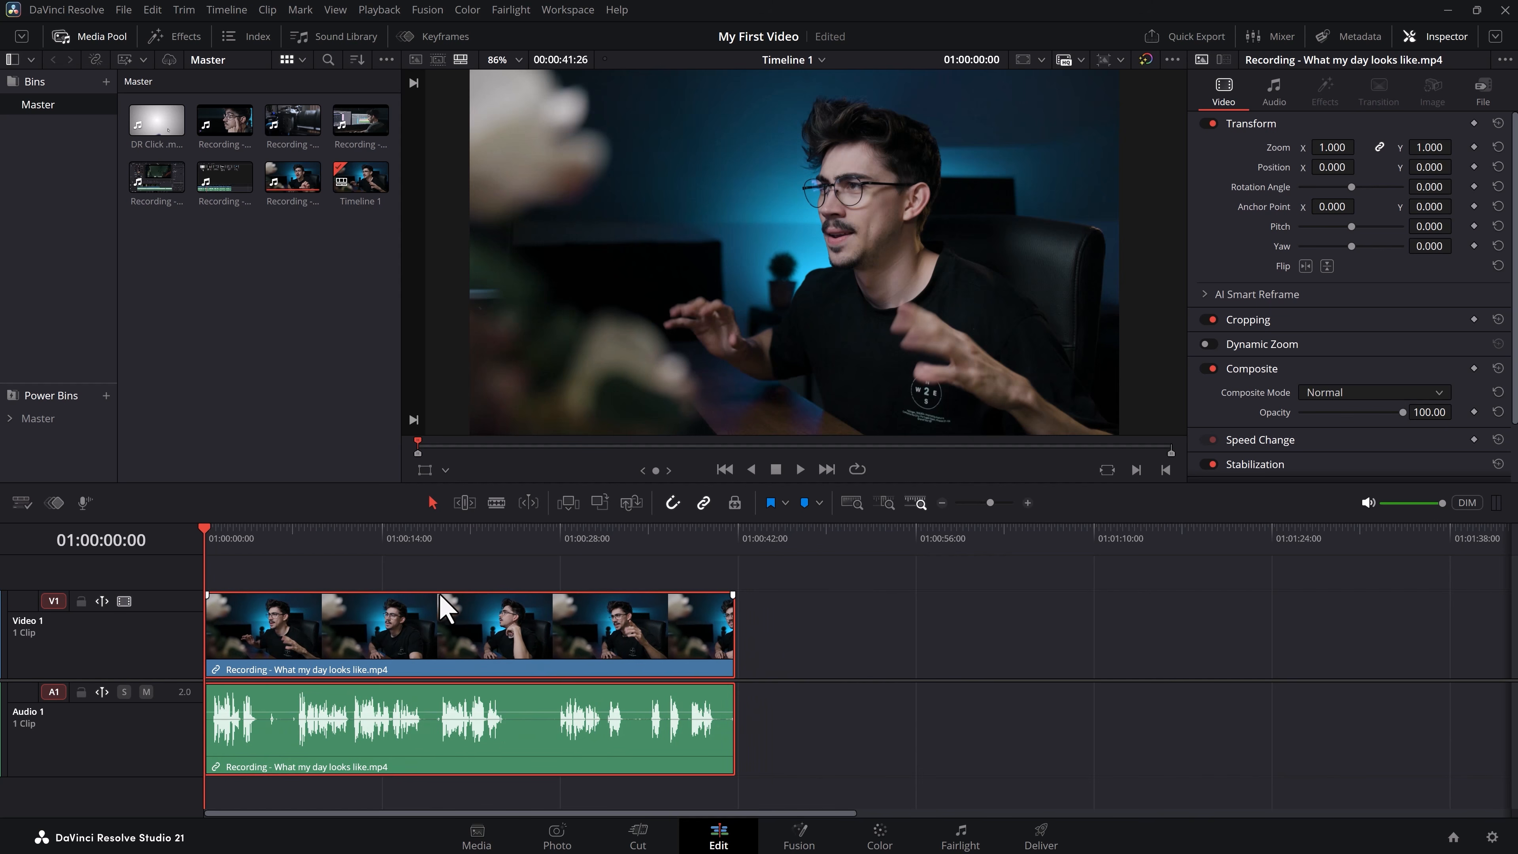
{"action": "key", "text": "space"}
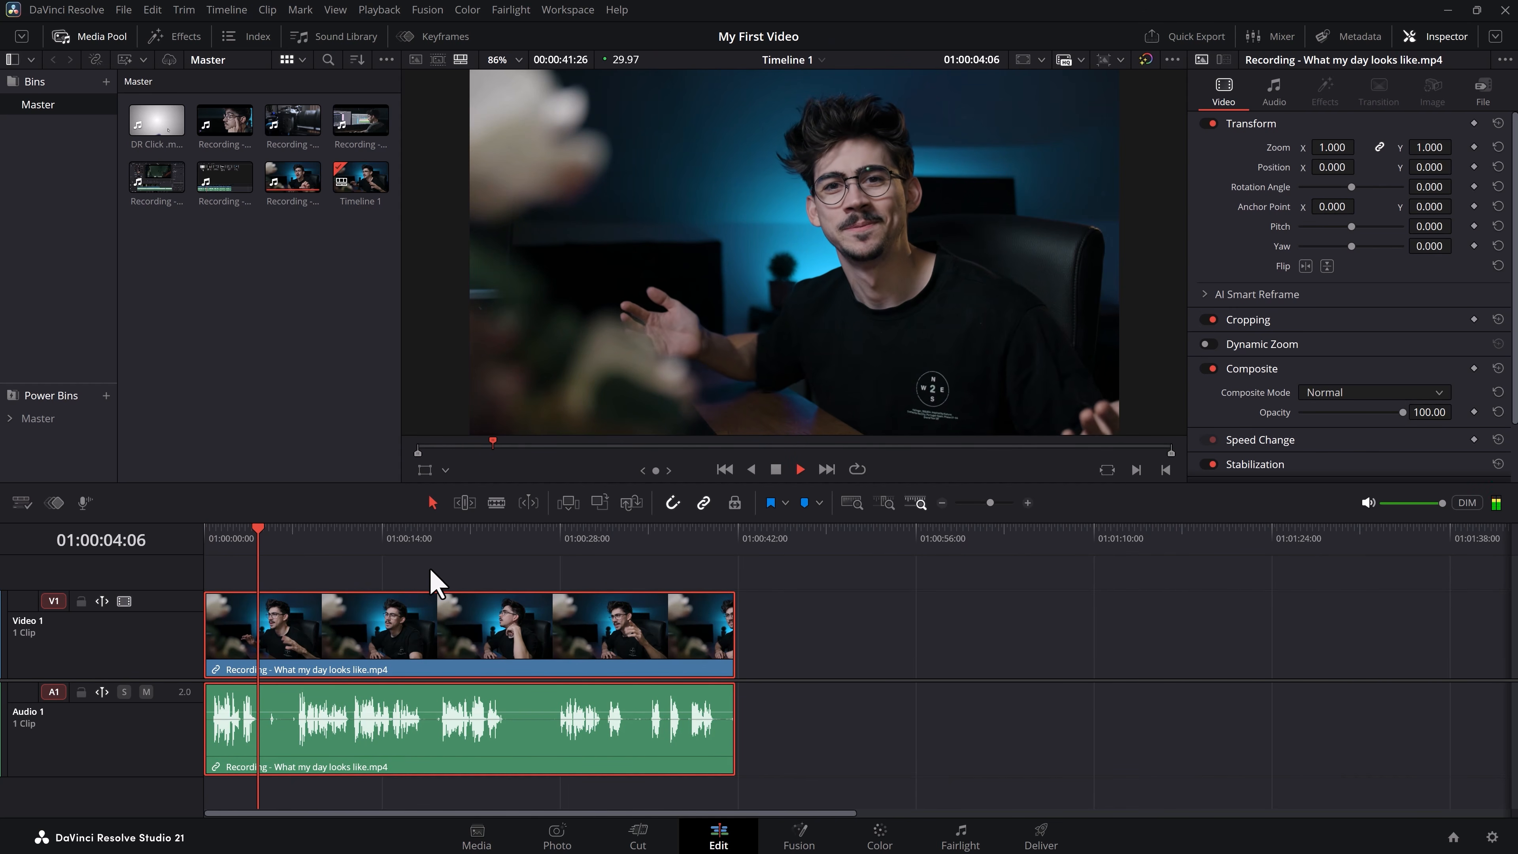
{"action": "key", "text": "space"}
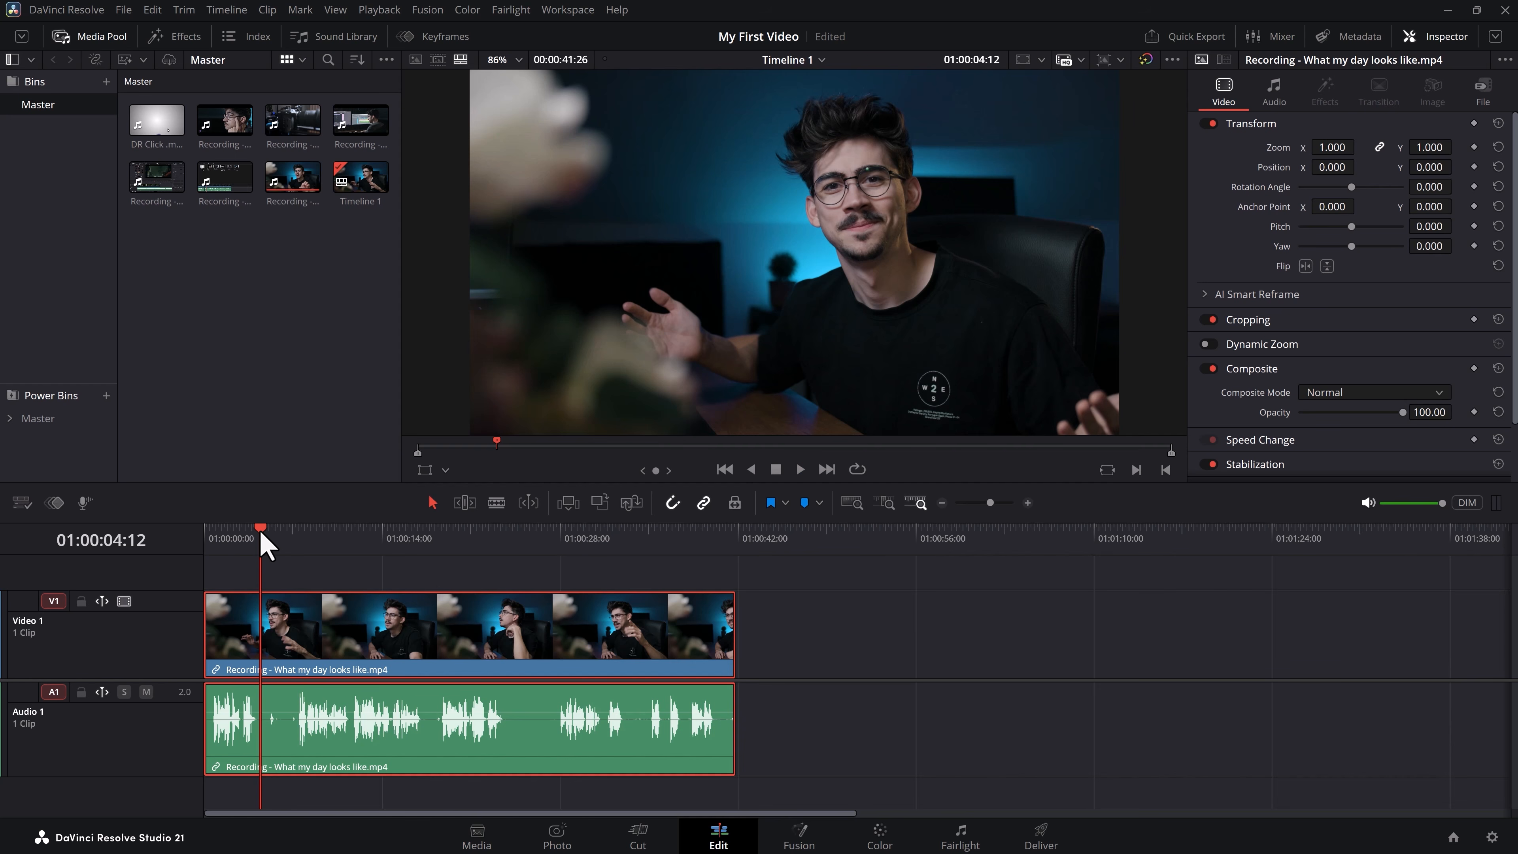
{"action": "key", "text": "space"}
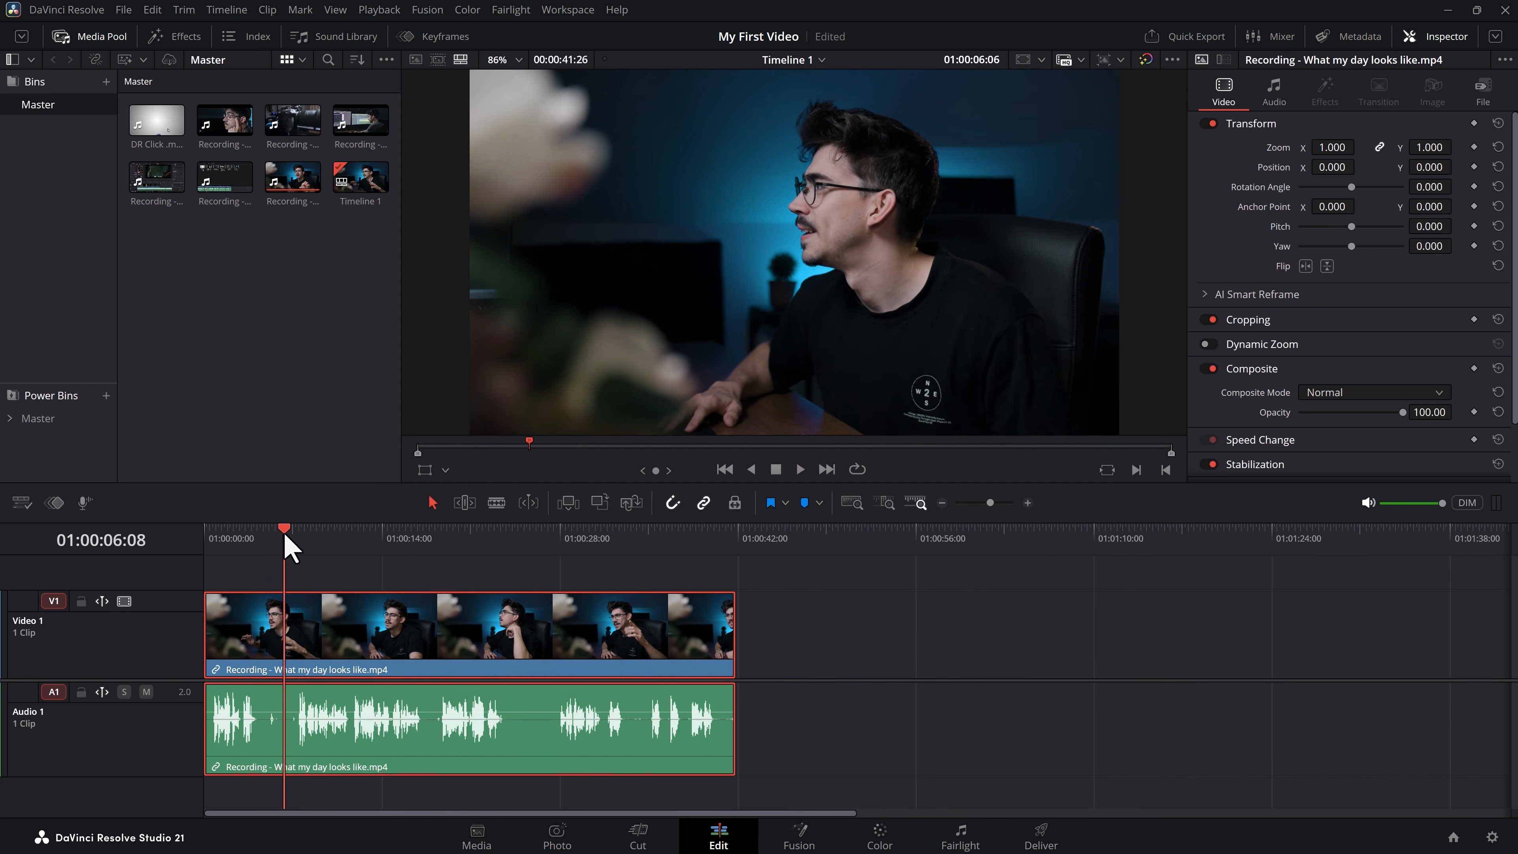
{"action": "left_click", "coordinate": [259, 532]}
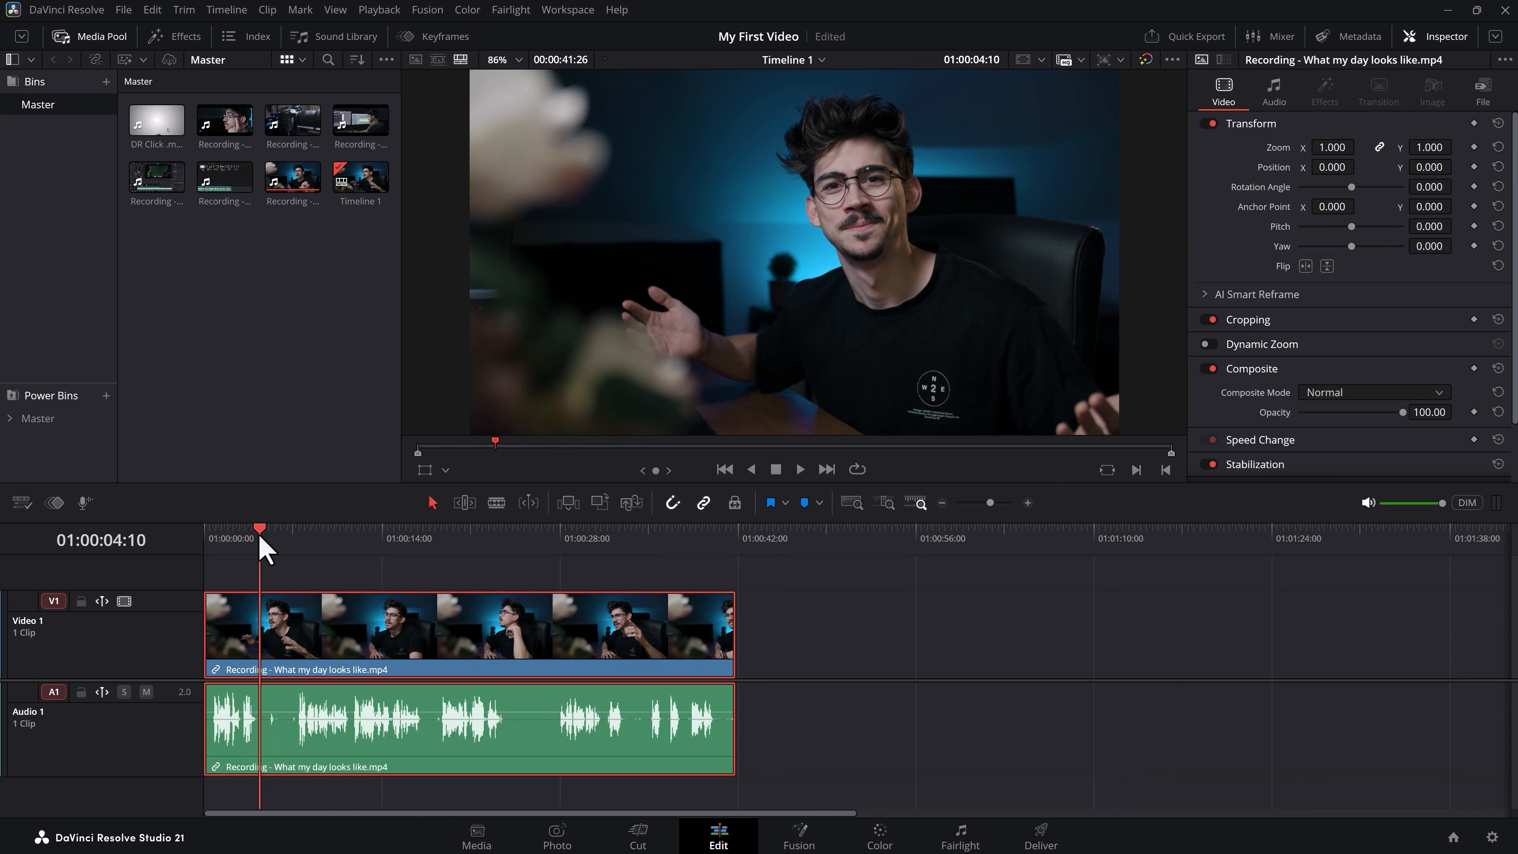
{"action": "left_click_drag", "start_coordinate": [259, 538], "coordinate": [204, 541]}
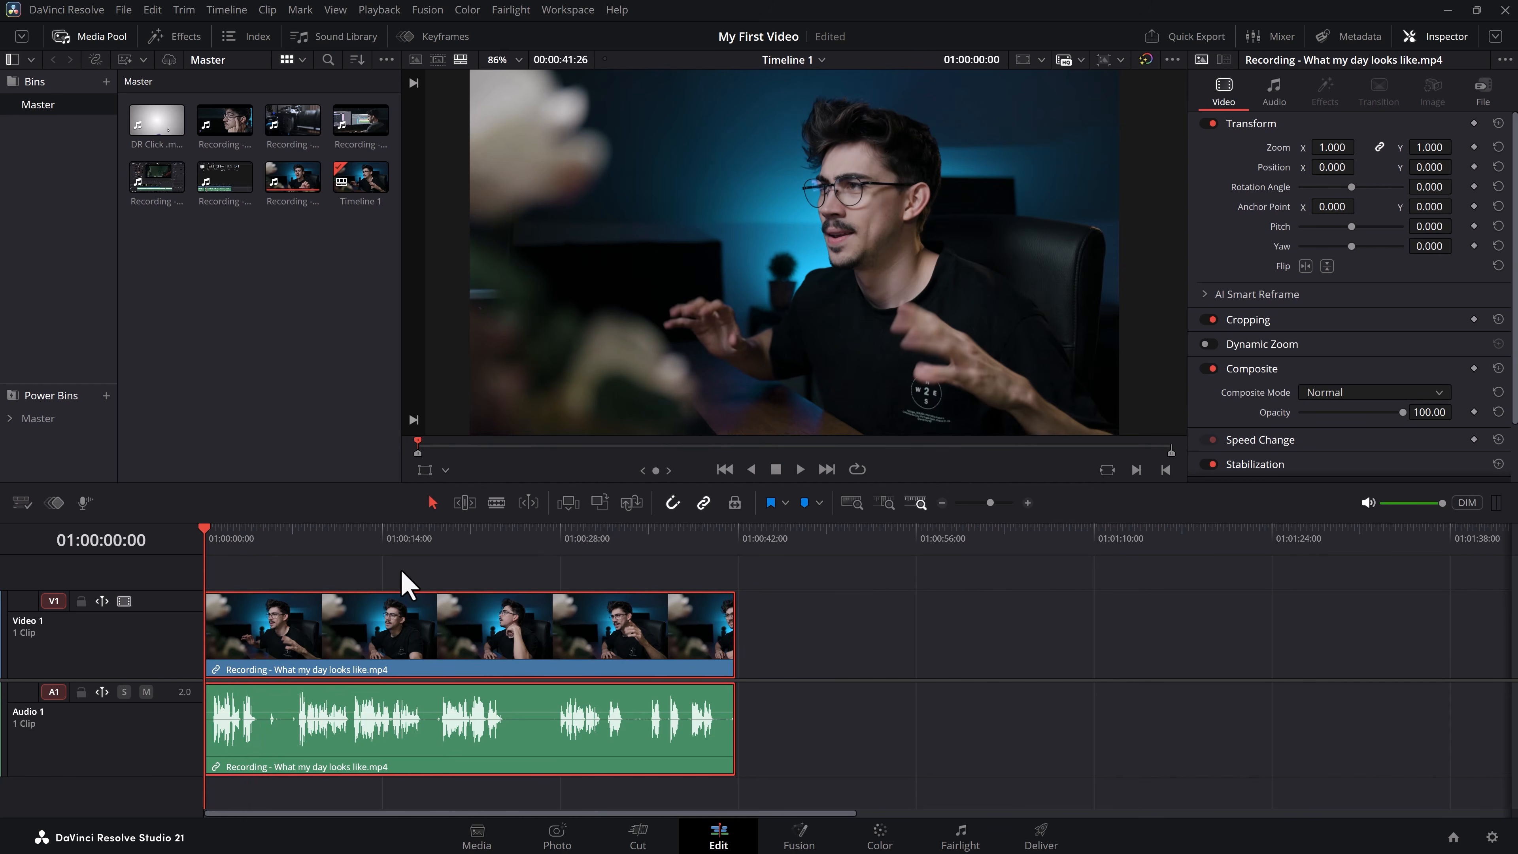
Trim about 20 frames of silence off the clip's beginning and move the clip back to the timeline's start
{"action": "left_click", "coordinate": [1028, 503]}
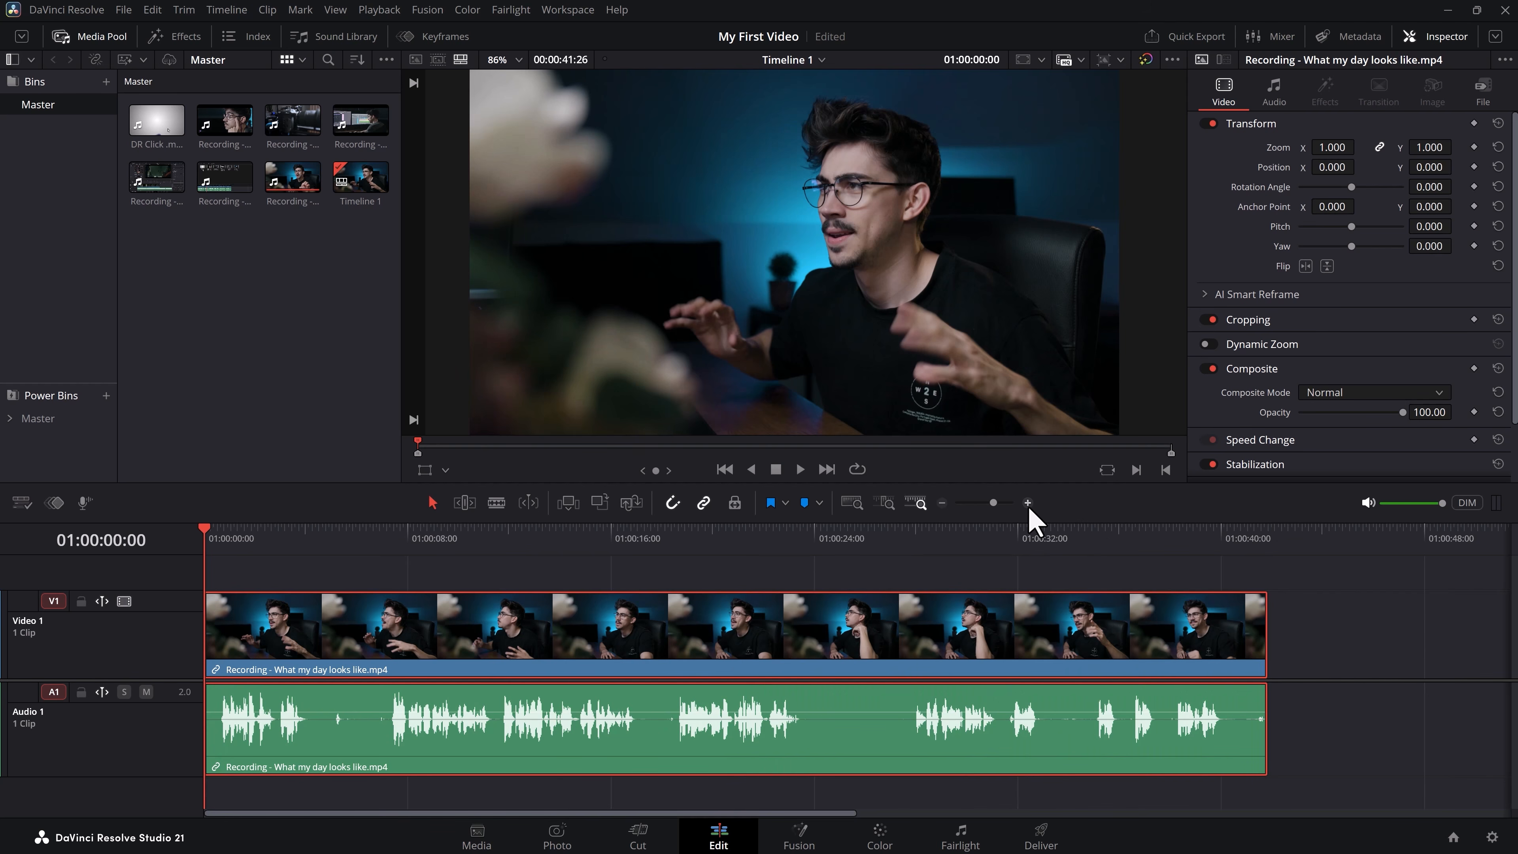
{"action": "left_click", "coordinate": [1028, 502]}
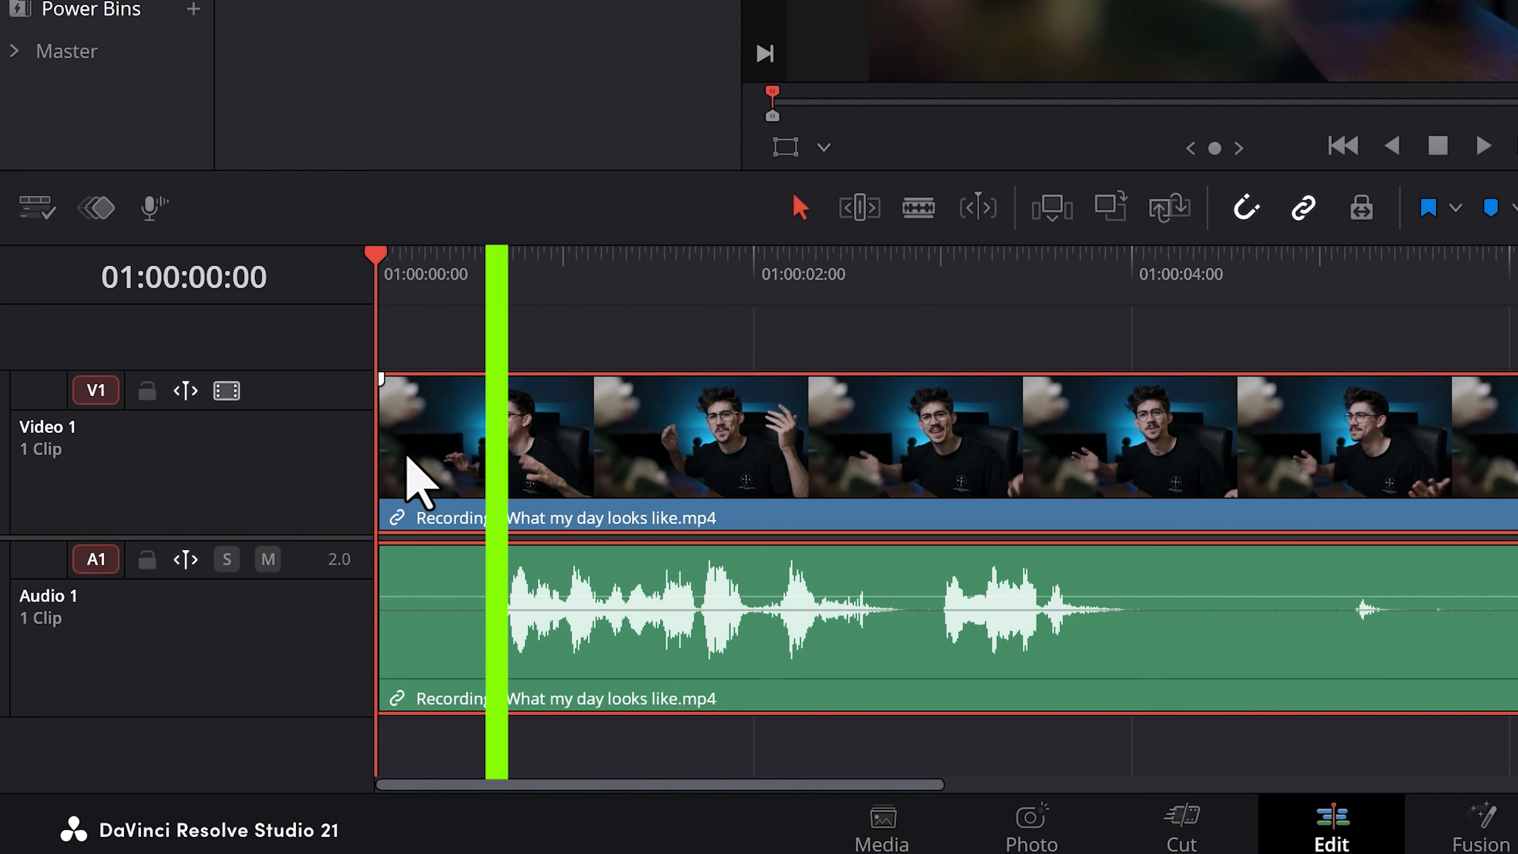
{"action": "left_click_drag", "start_coordinate": [399, 445], "coordinate": [519, 431]}
{"action": "left_click_drag", "start_coordinate": [654, 464], "coordinate": [540, 472]}
Split the clip with the Blade at 01:00:03:11 and 01:00:06:21, on both sides of the silent pause
{"action": "key", "text": "space"}
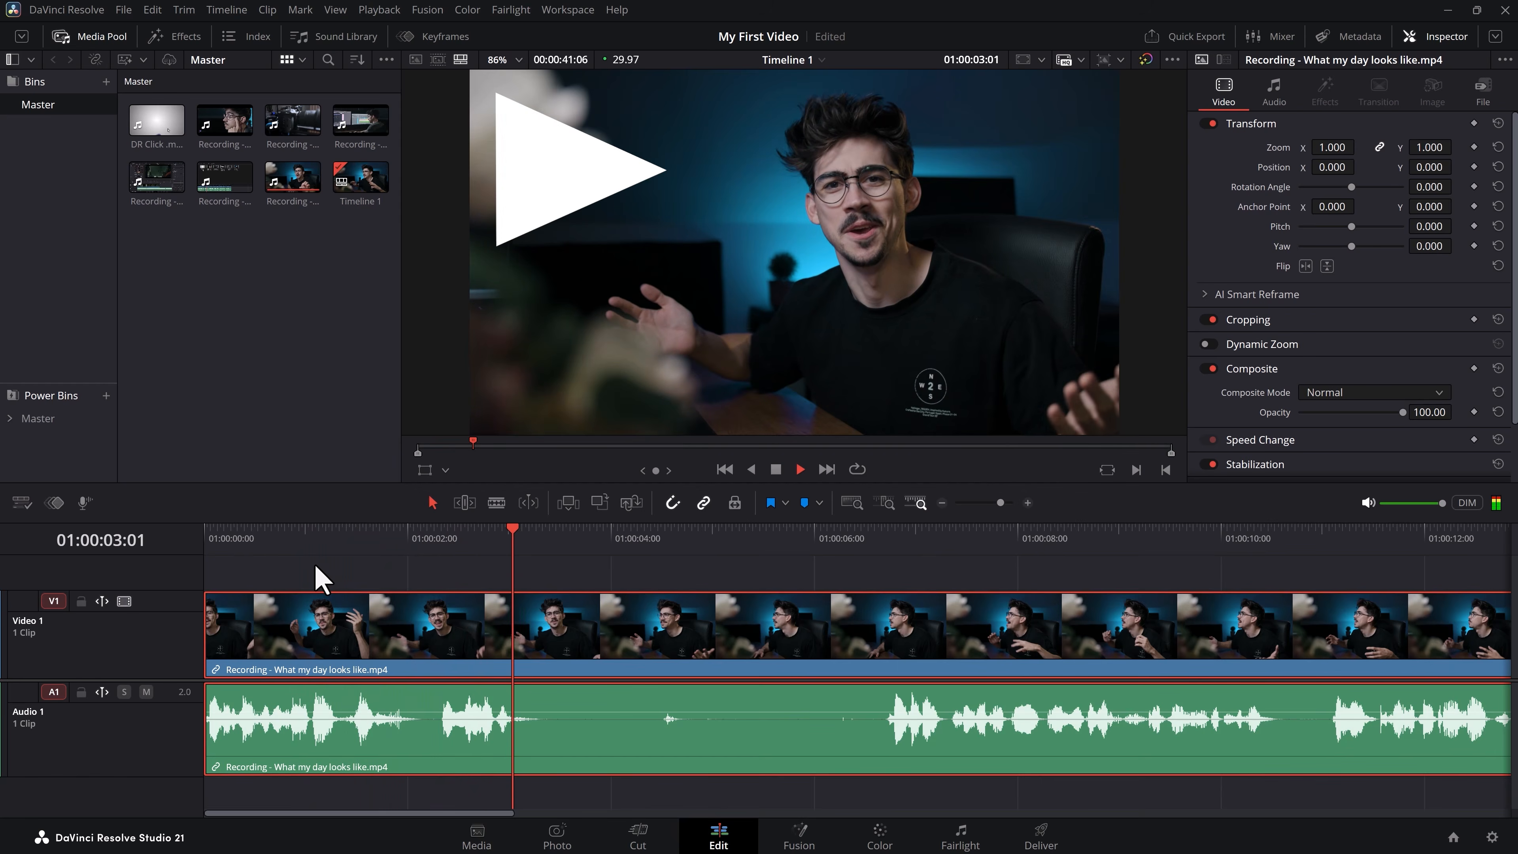
{"action": "key", "text": "space"}
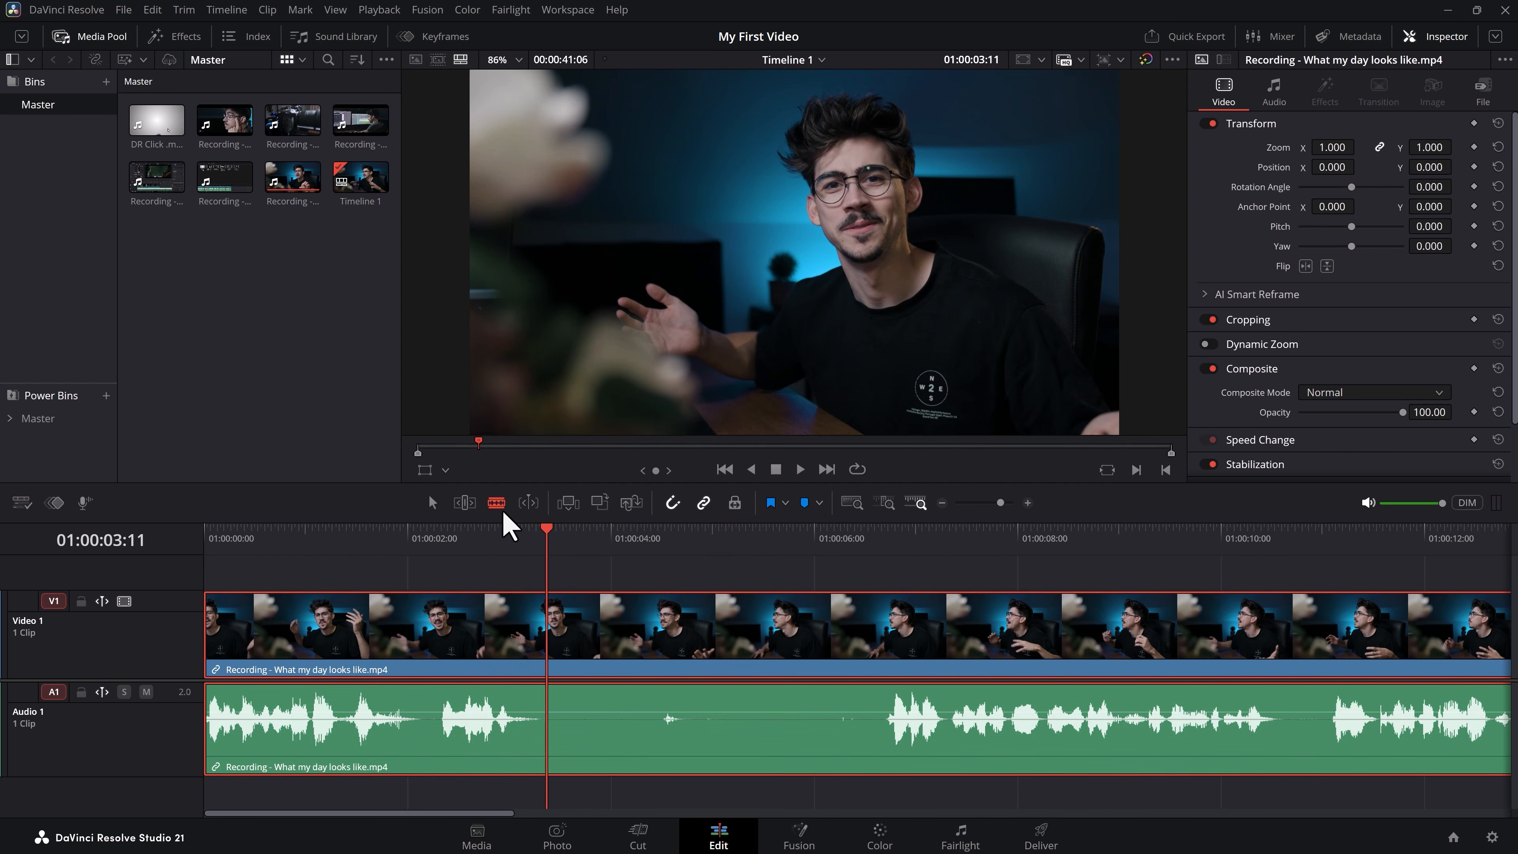
{"action": "left_click", "coordinate": [548, 632]}
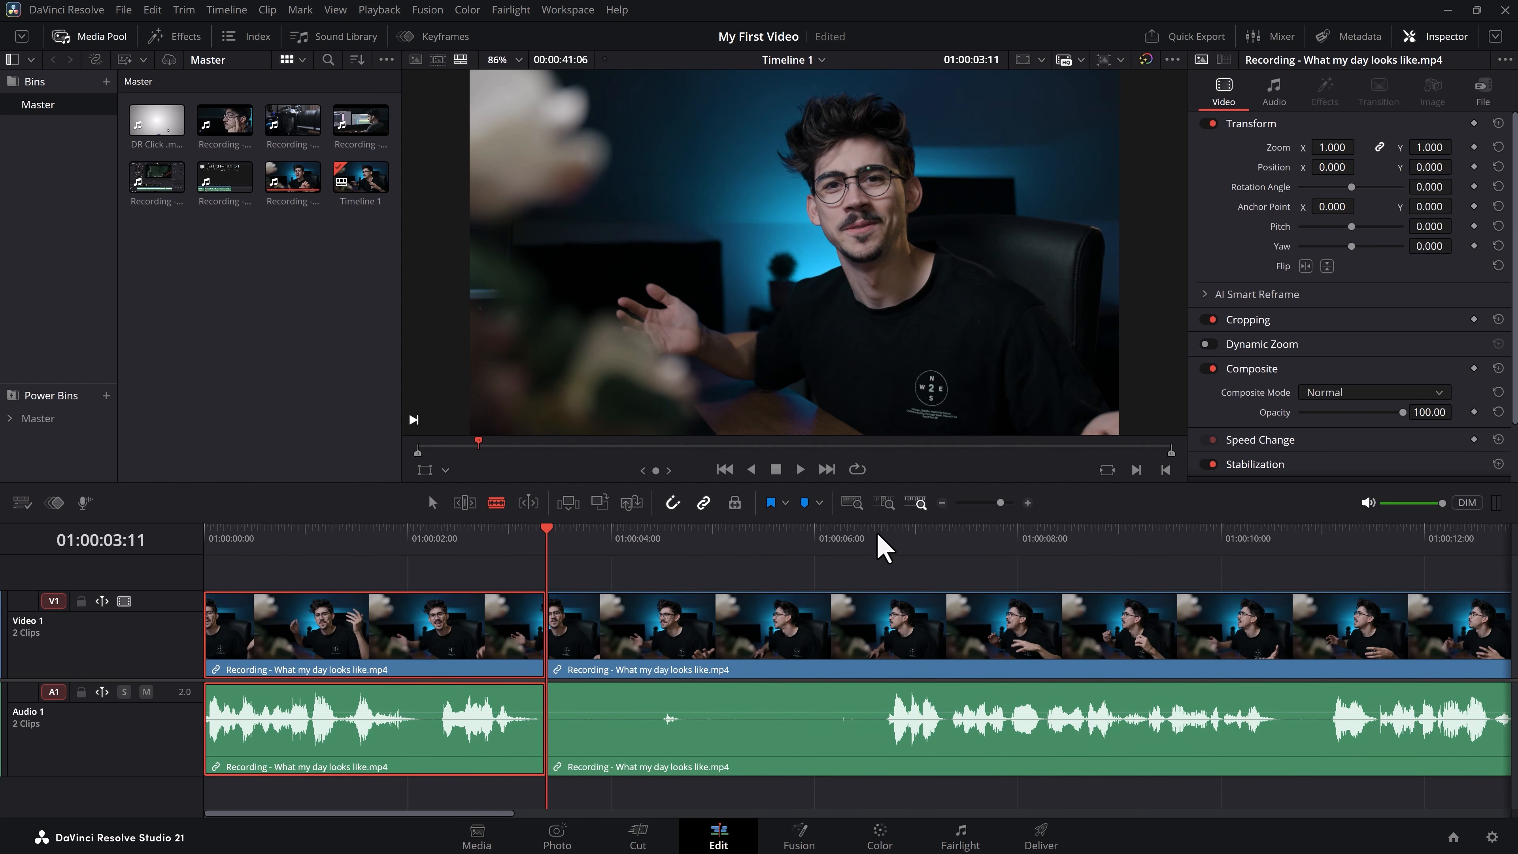
{"action": "left_click", "coordinate": [899, 534]}
{"action": "left_click_drag", "start_coordinate": [901, 536], "coordinate": [944, 541]}
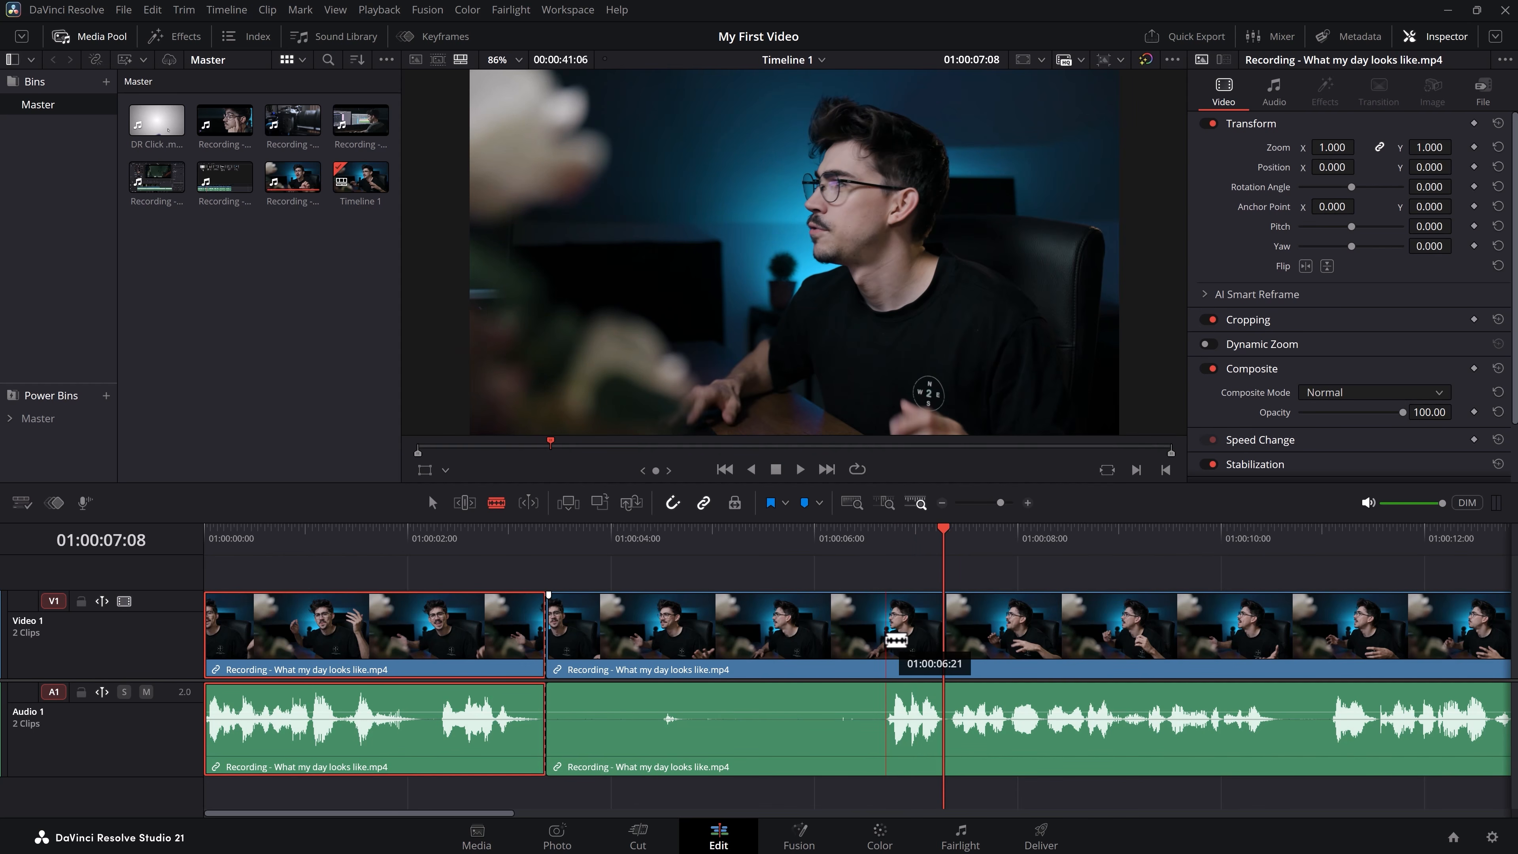
{"action": "left_click", "coordinate": [886, 639]}
{"action": "key", "text": "a"}
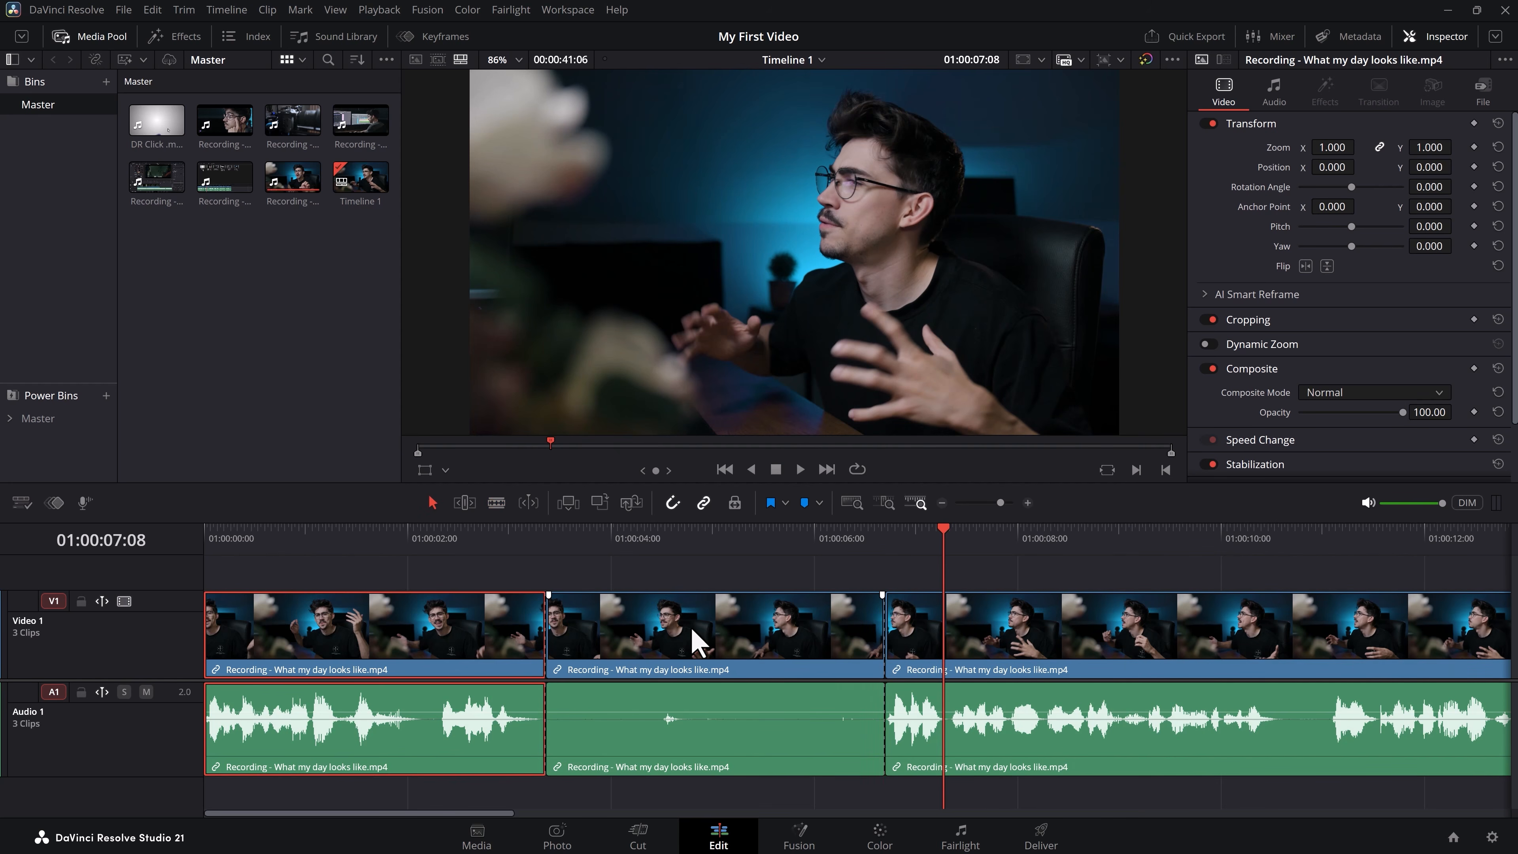
Delete the silent middle segment and close the gap it leaves on the timeline
{"action": "left_click", "coordinate": [695, 641]}
{"action": "key", "text": "BackSpace"}
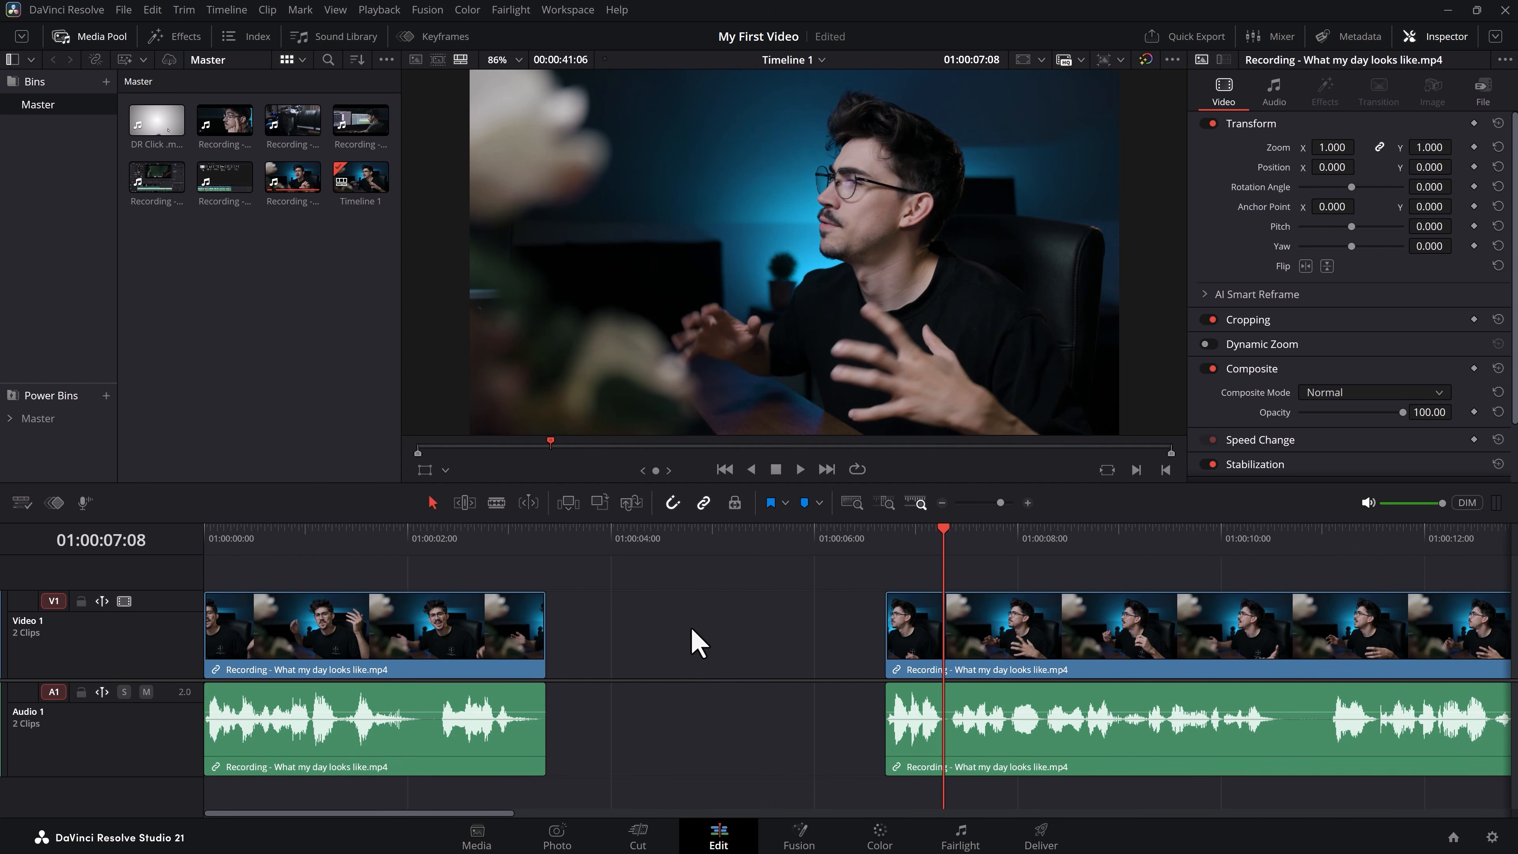
{"action": "left_click", "coordinate": [692, 628]}
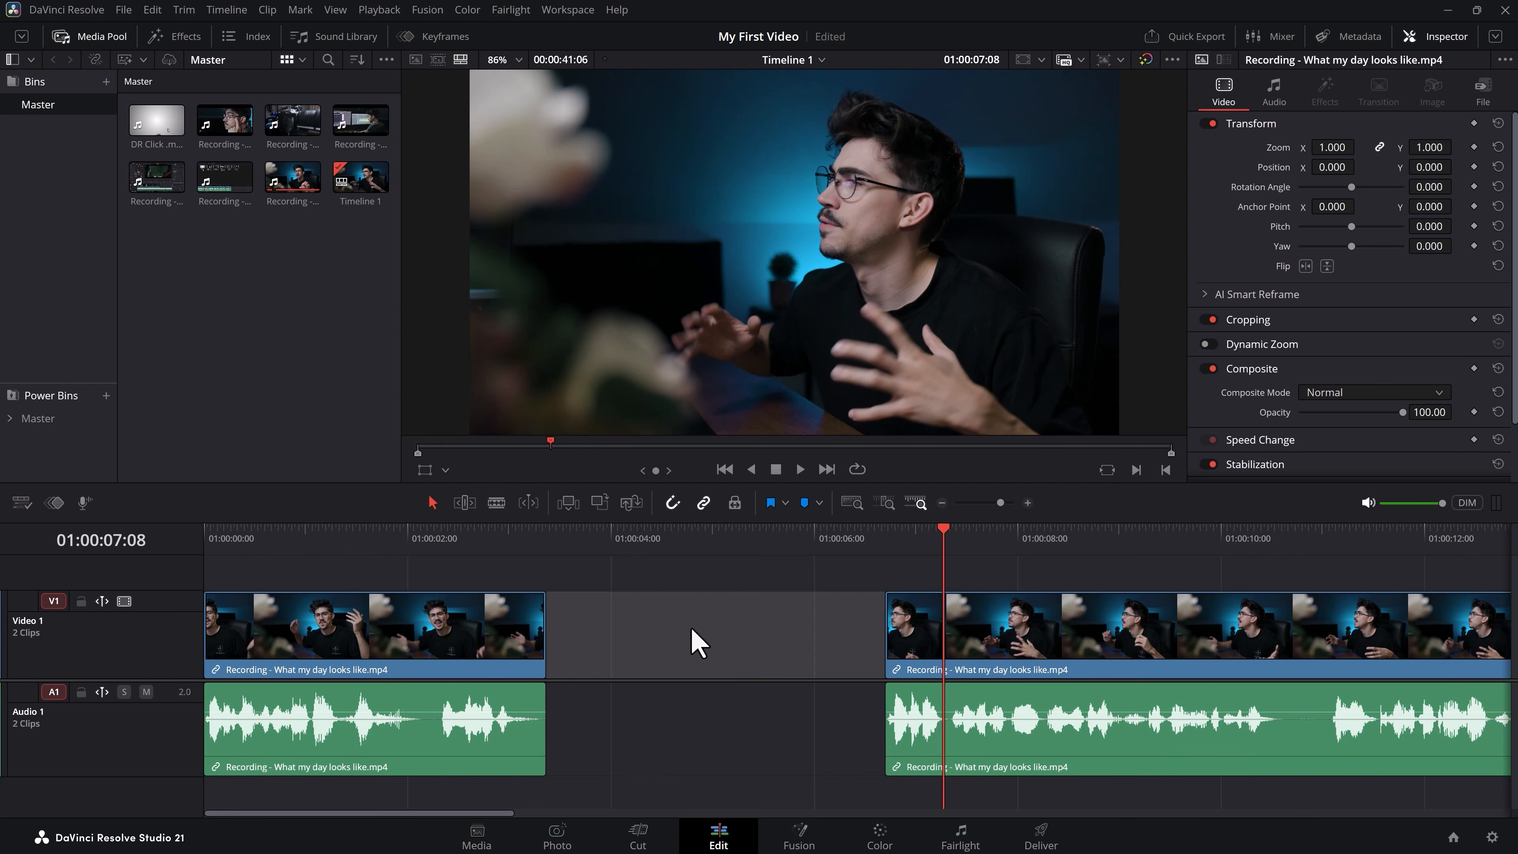
{"action": "key", "text": "BackSpace"}
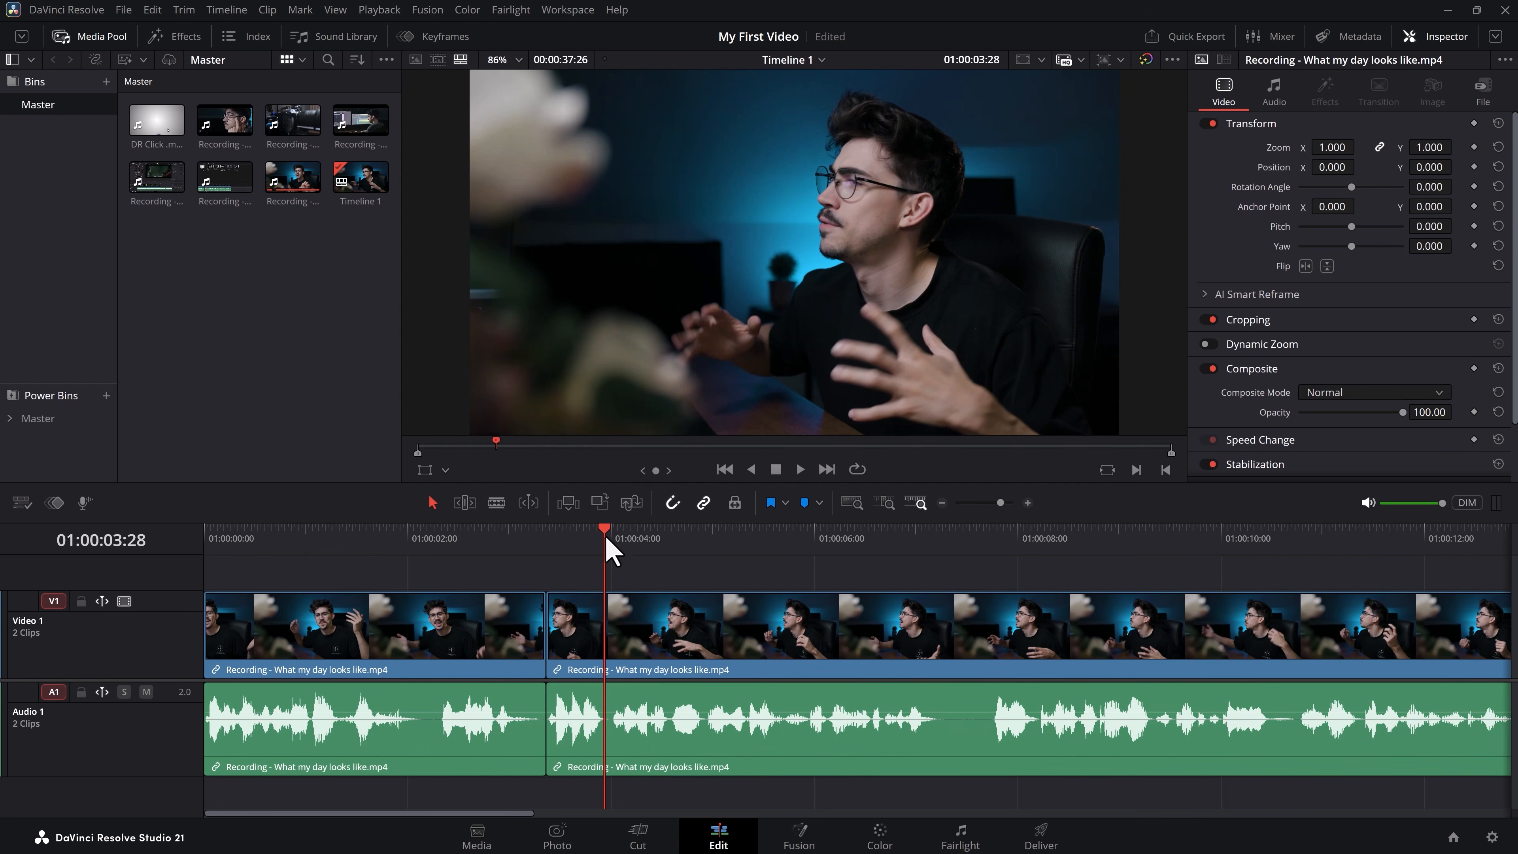
Play back the join and trim about 19 frames off the second clip's beginning, keeping it directly against the first clip
{"action": "left_click_drag", "start_coordinate": [606, 538], "coordinate": [439, 532]}
{"action": "key", "text": "space"}
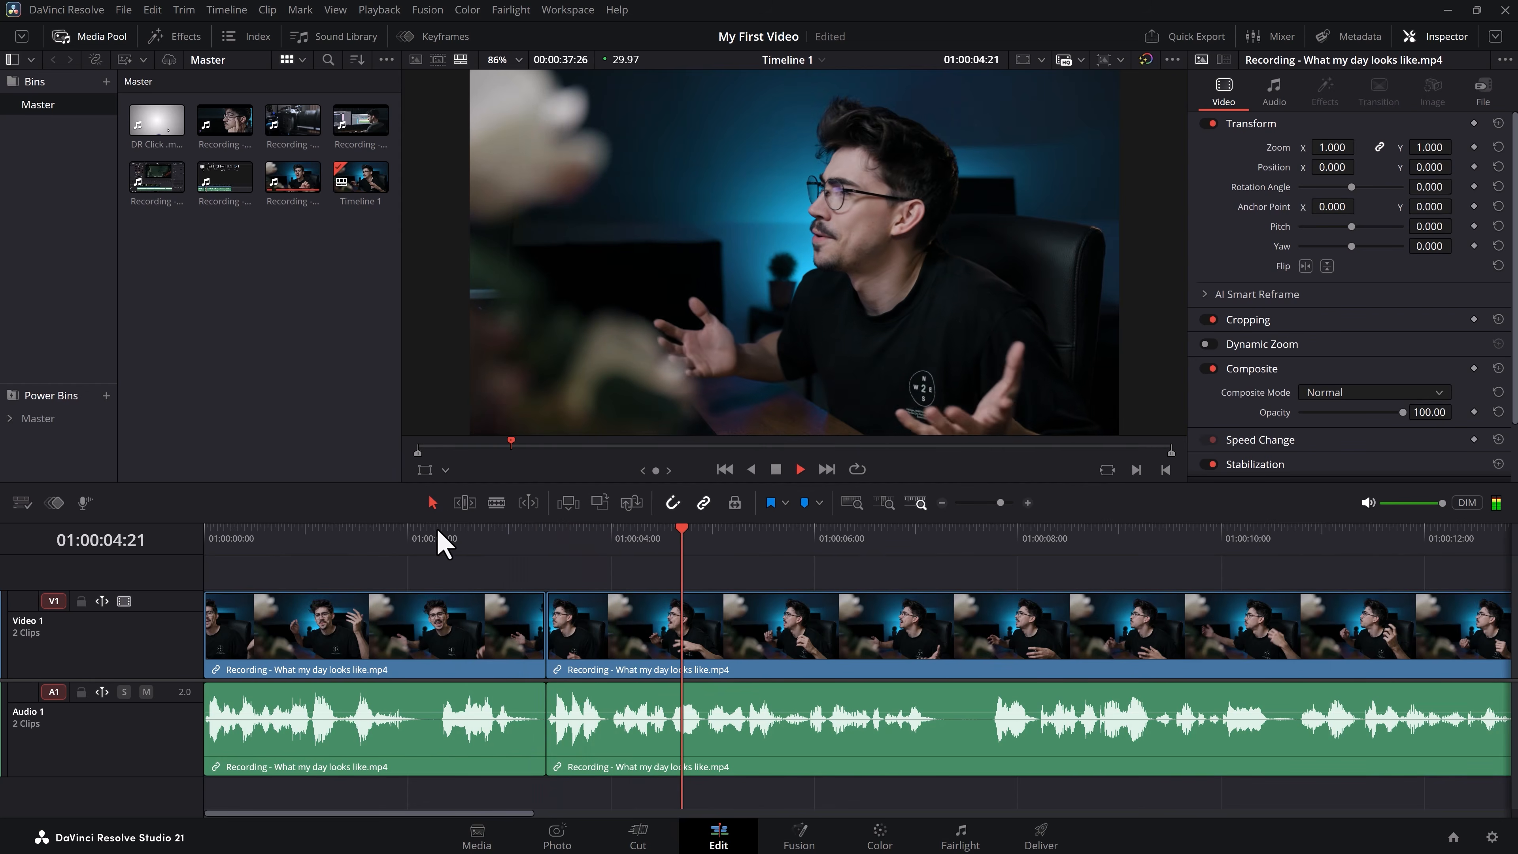
{"action": "key", "text": "space"}
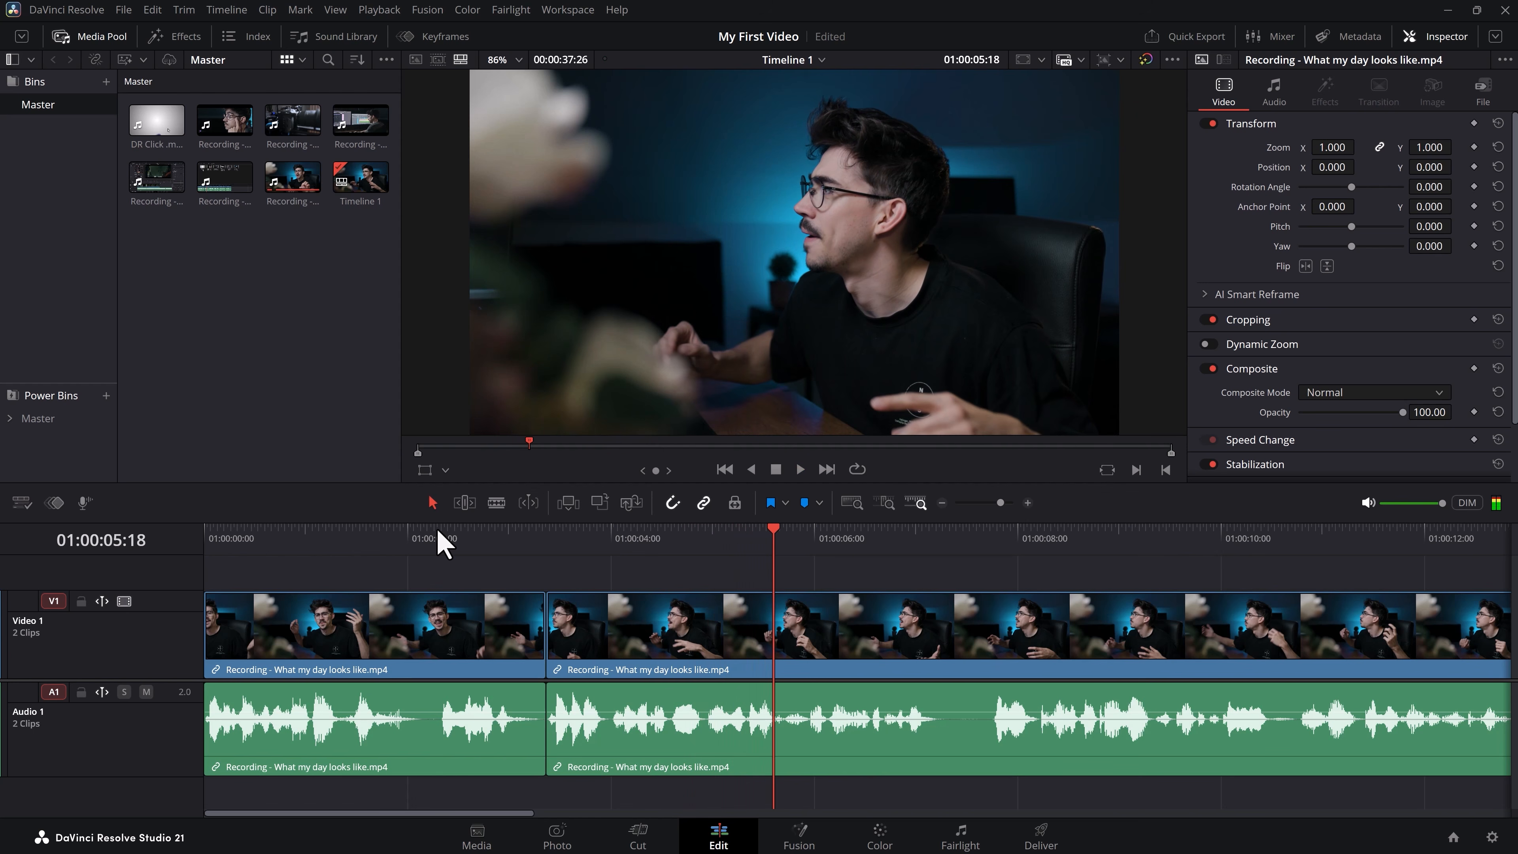
{"action": "left_click", "coordinate": [555, 625]}
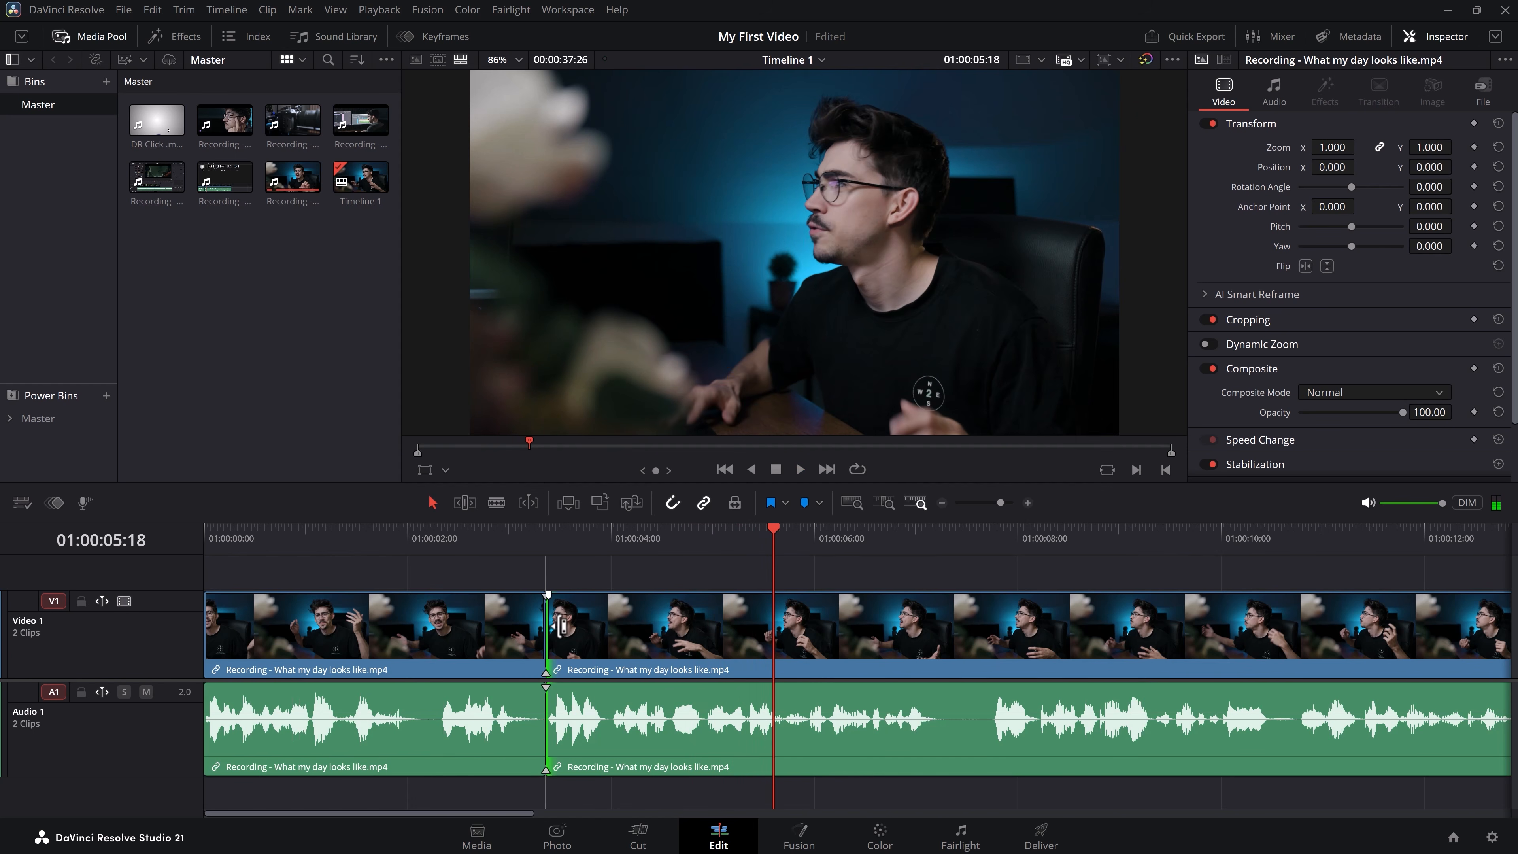
{"action": "left_click_drag", "start_coordinate": [560, 625], "coordinate": [588, 646]}
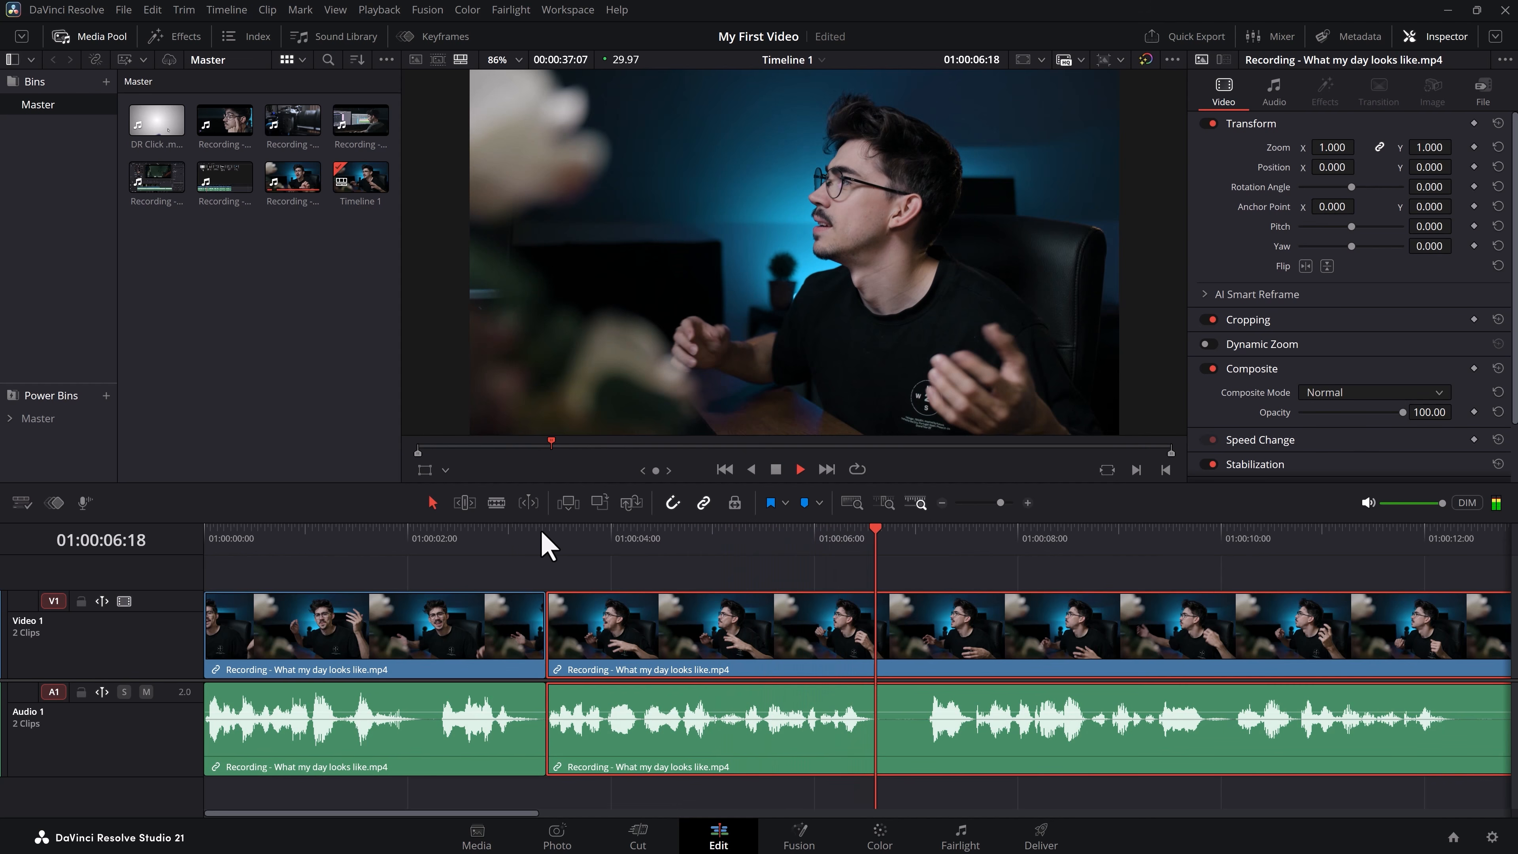
Split the second clip at 01:00:06:19 and trim 14 frames off the following clip's beginning, leaving no gap between them
{"action": "key", "text": "space"}
{"action": "key", "text": "ctrl+b"}
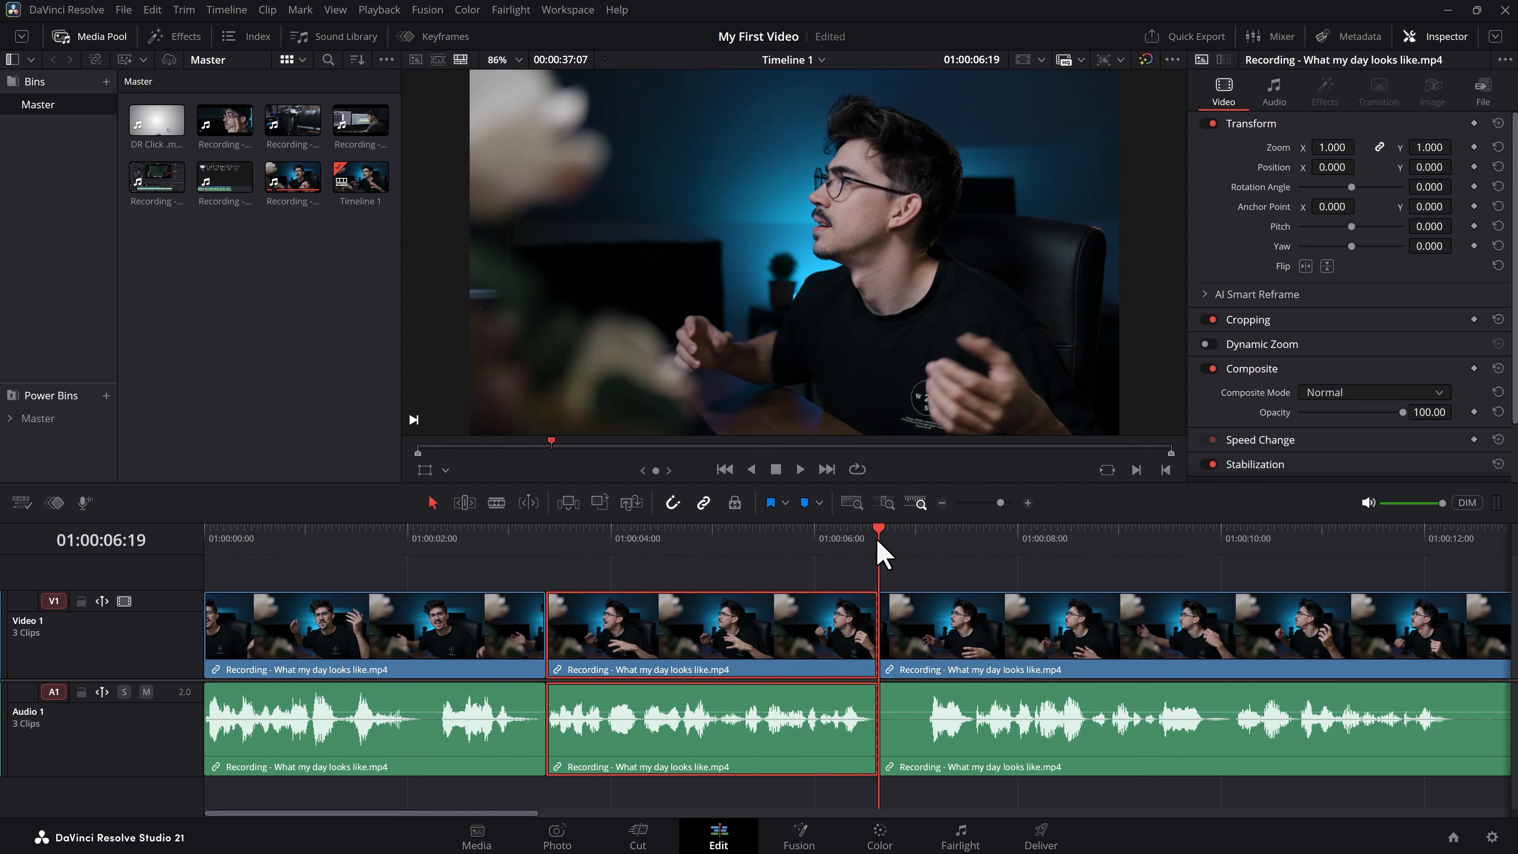
{"action": "left_click_drag", "start_coordinate": [871, 531], "coordinate": [854, 532]}
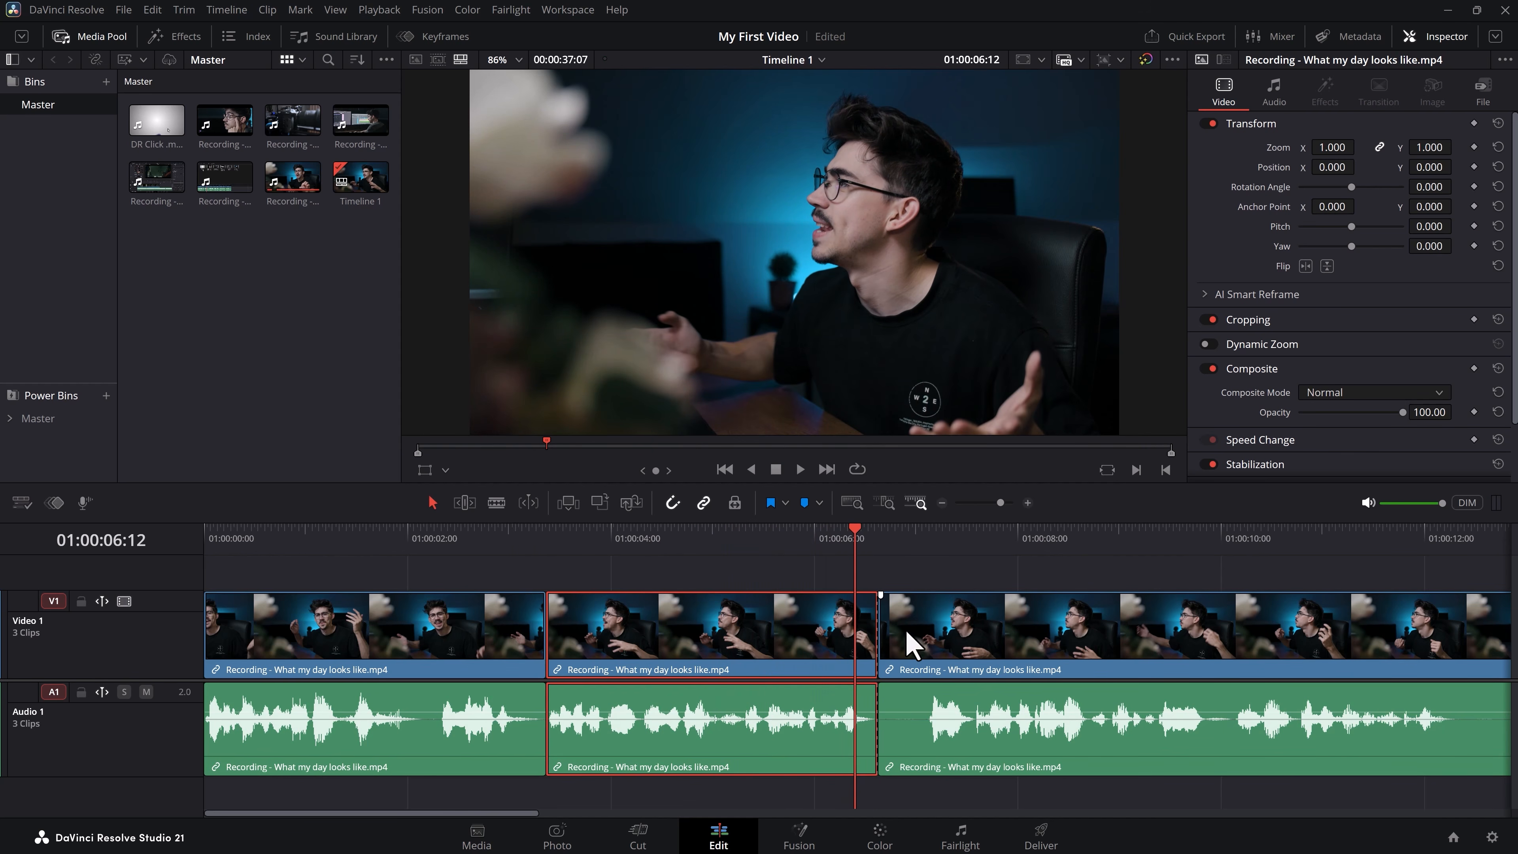
{"action": "left_click", "coordinate": [890, 634]}
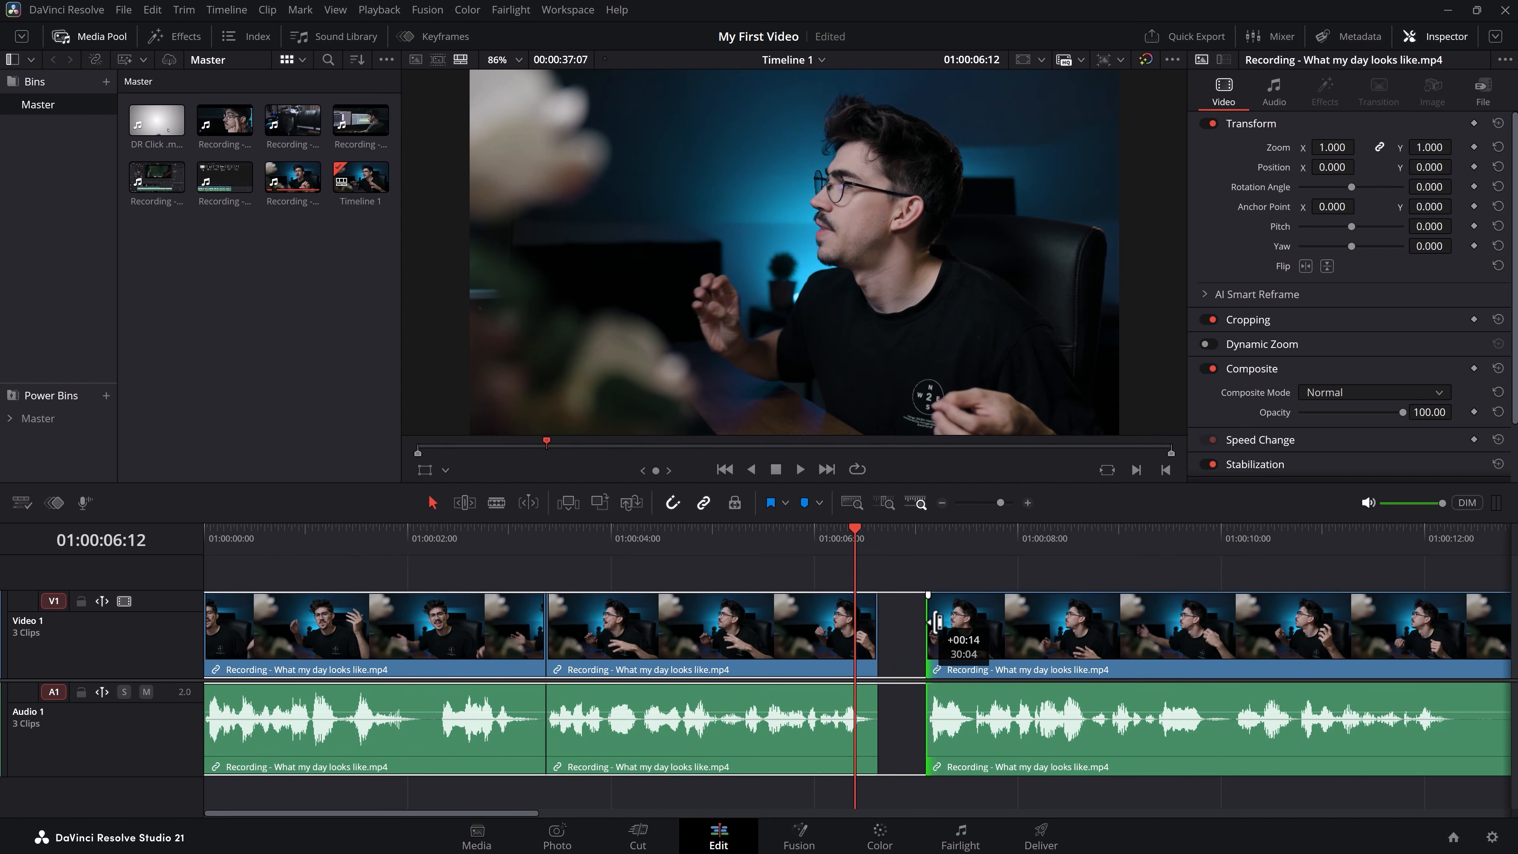
{"action": "left_click_drag", "start_coordinate": [936, 622], "coordinate": [902, 640]}
Split the third clip at 01:00:11:26 and after the pause that follows, then delete the silent segment and close the gap
{"action": "key", "text": "space"}
{"action": "key", "text": "ctrl+b"}
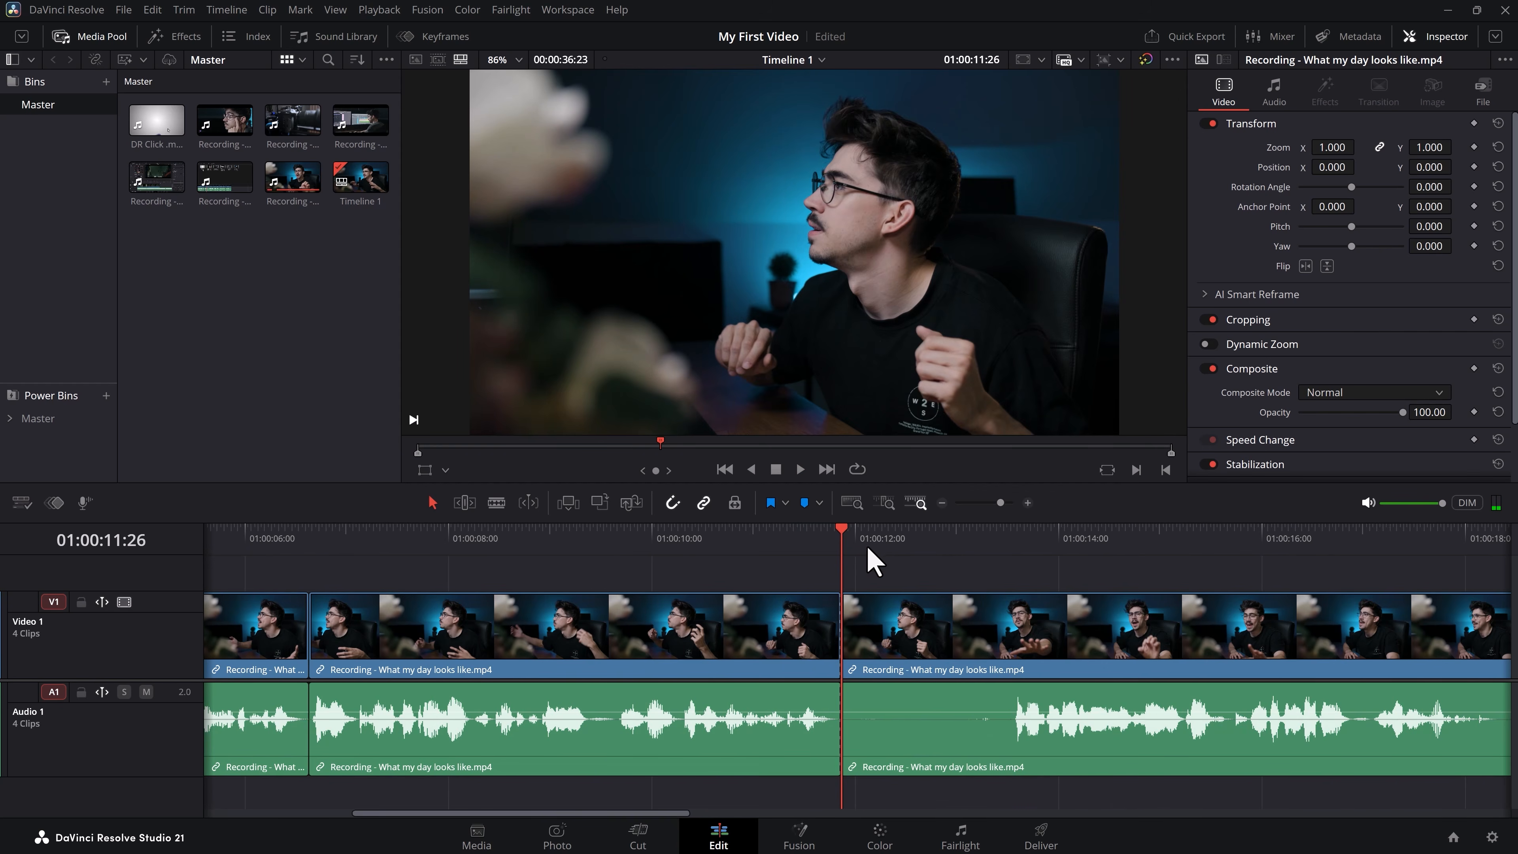
{"action": "key", "text": "ctrl+b"}
{"action": "left_click", "coordinate": [952, 635]}
{"action": "key", "text": "BackSpace"}
{"action": "key", "text": "BackSpace"}
Split off the long silence after the fourth clip, delete it and close the gap on the timeline
{"action": "key", "text": "ctrl+b"}
{"action": "left_click", "coordinate": [942, 504]}
{"action": "left_click", "coordinate": [943, 504]}
{"action": "left_click", "coordinate": [749, 537]}
{"action": "key", "text": "space"}
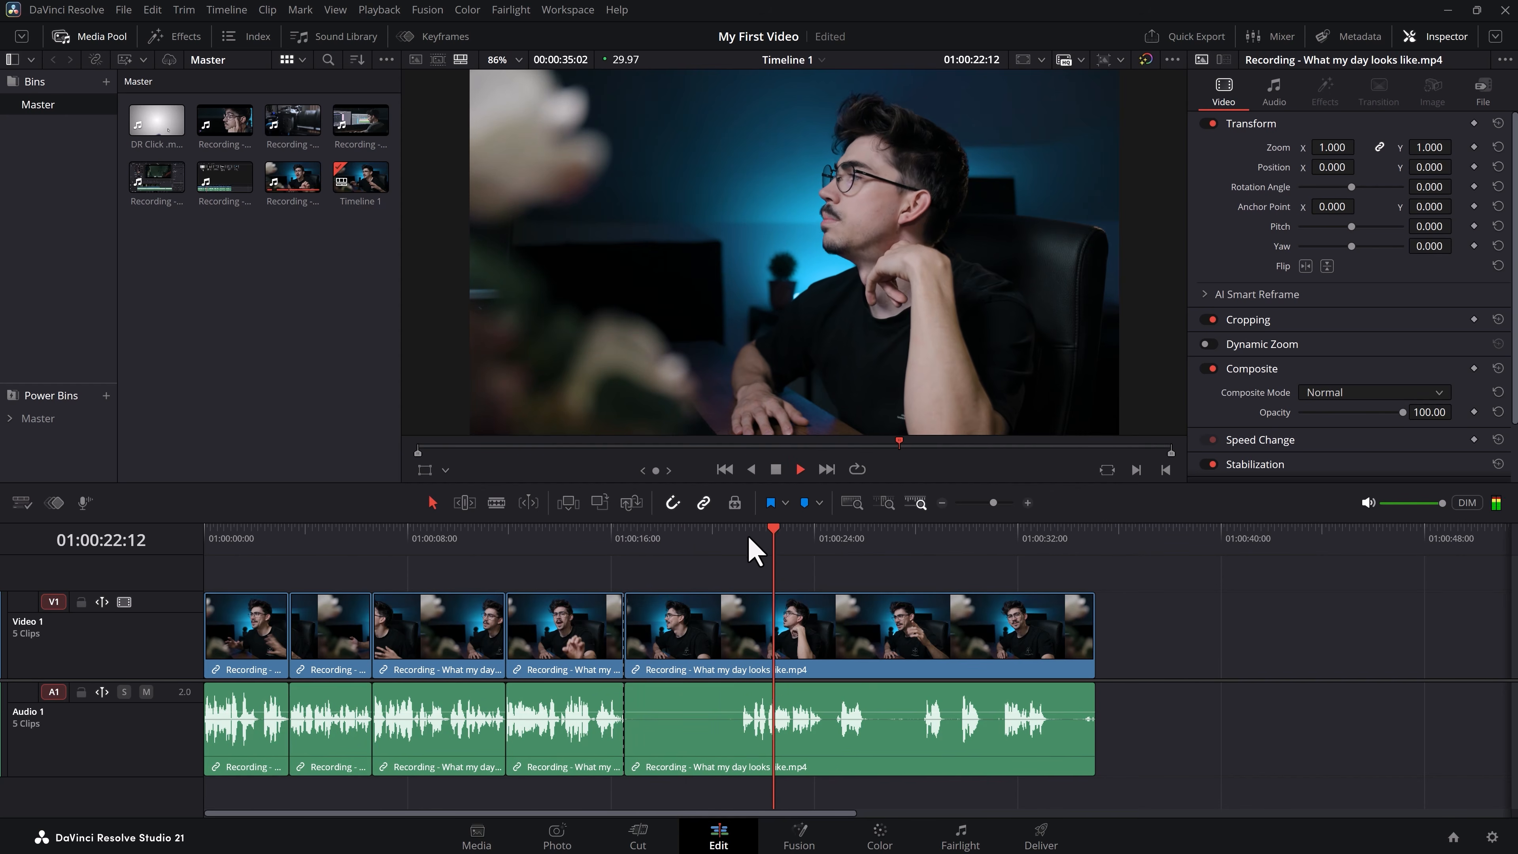
{"action": "key", "text": "ctrl+b"}
{"action": "left_click", "coordinate": [684, 637]}
{"action": "key", "text": "BackSpace"}
Trim the last clip's beginning up to its final spoken phrase and close the gap before it
{"action": "left_click_drag", "start_coordinate": [780, 536], "coordinate": [918, 536]}
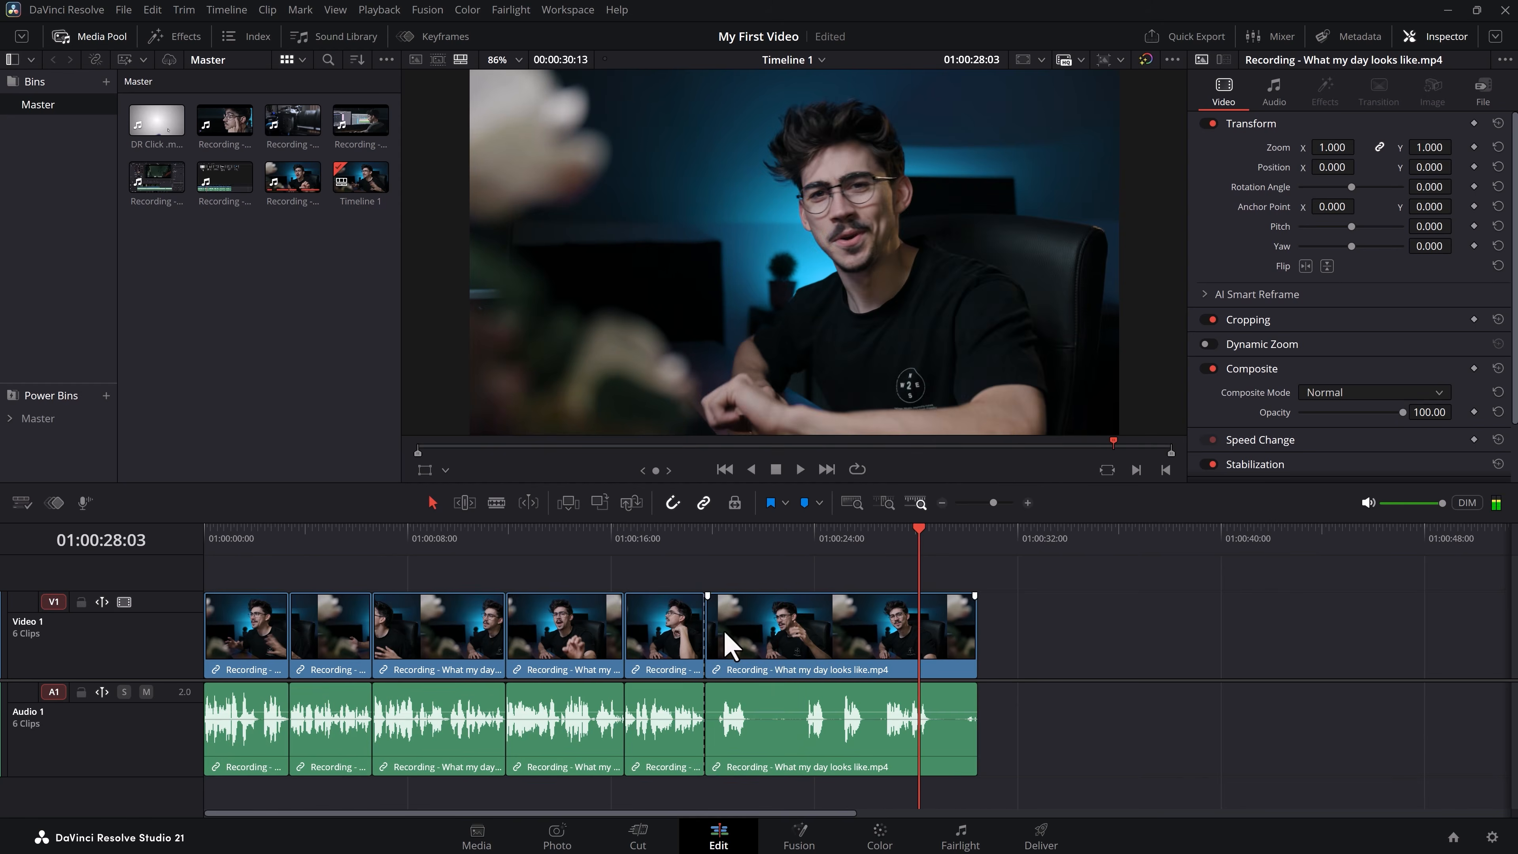
{"action": "left_click_drag", "start_coordinate": [707, 642], "coordinate": [886, 637]}
{"action": "left_click", "coordinate": [803, 622]}
{"action": "key", "text": "BackSpace"}
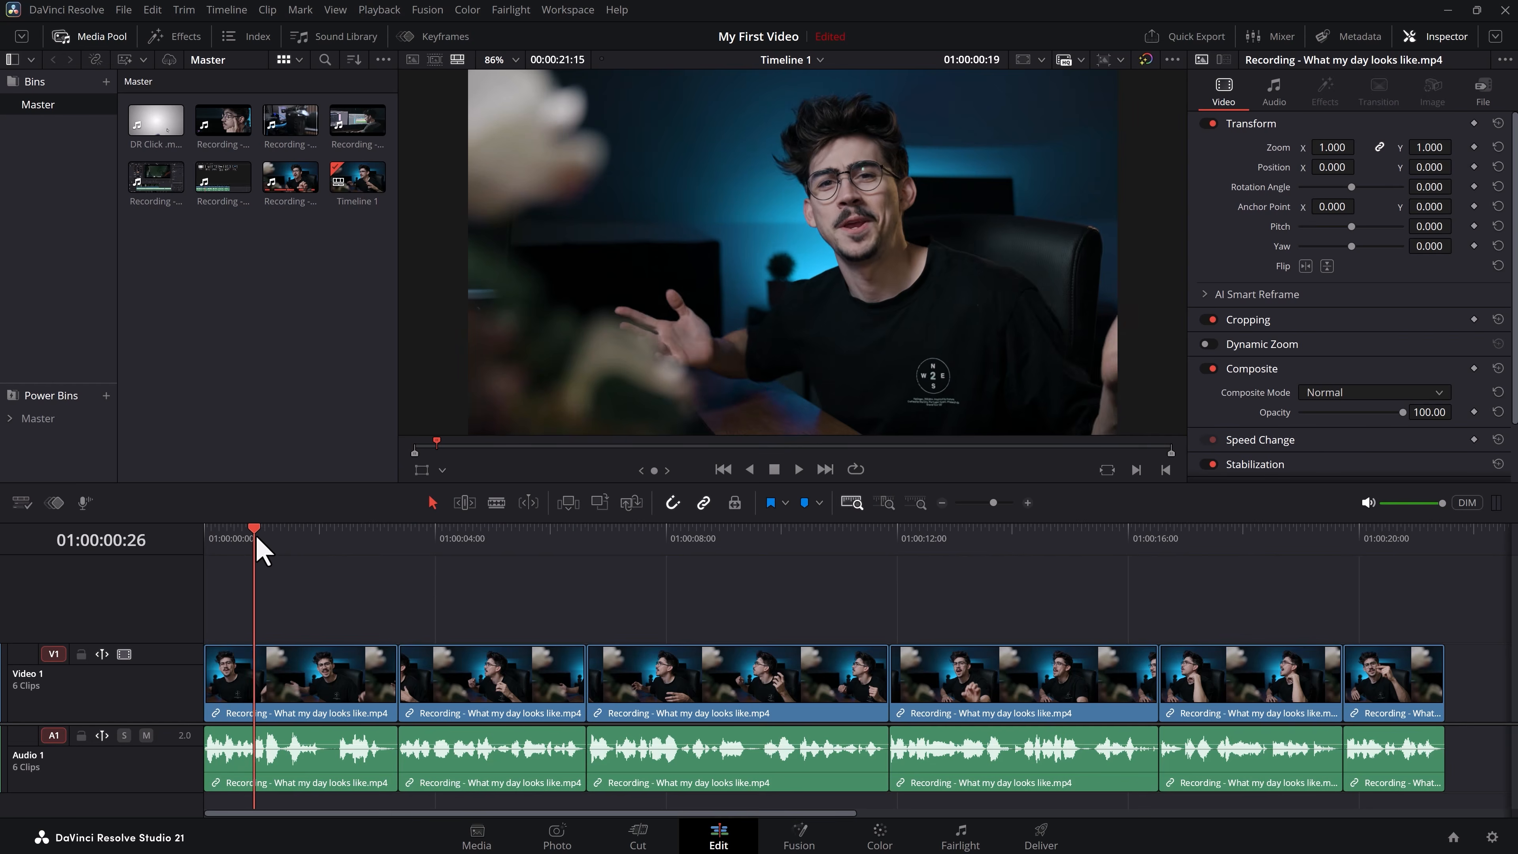
Review the cut timeline and play the second clip from 01:00:03:11 to decide where B-roll belongs
{"action": "left_click_drag", "start_coordinate": [256, 537], "coordinate": [468, 540]}
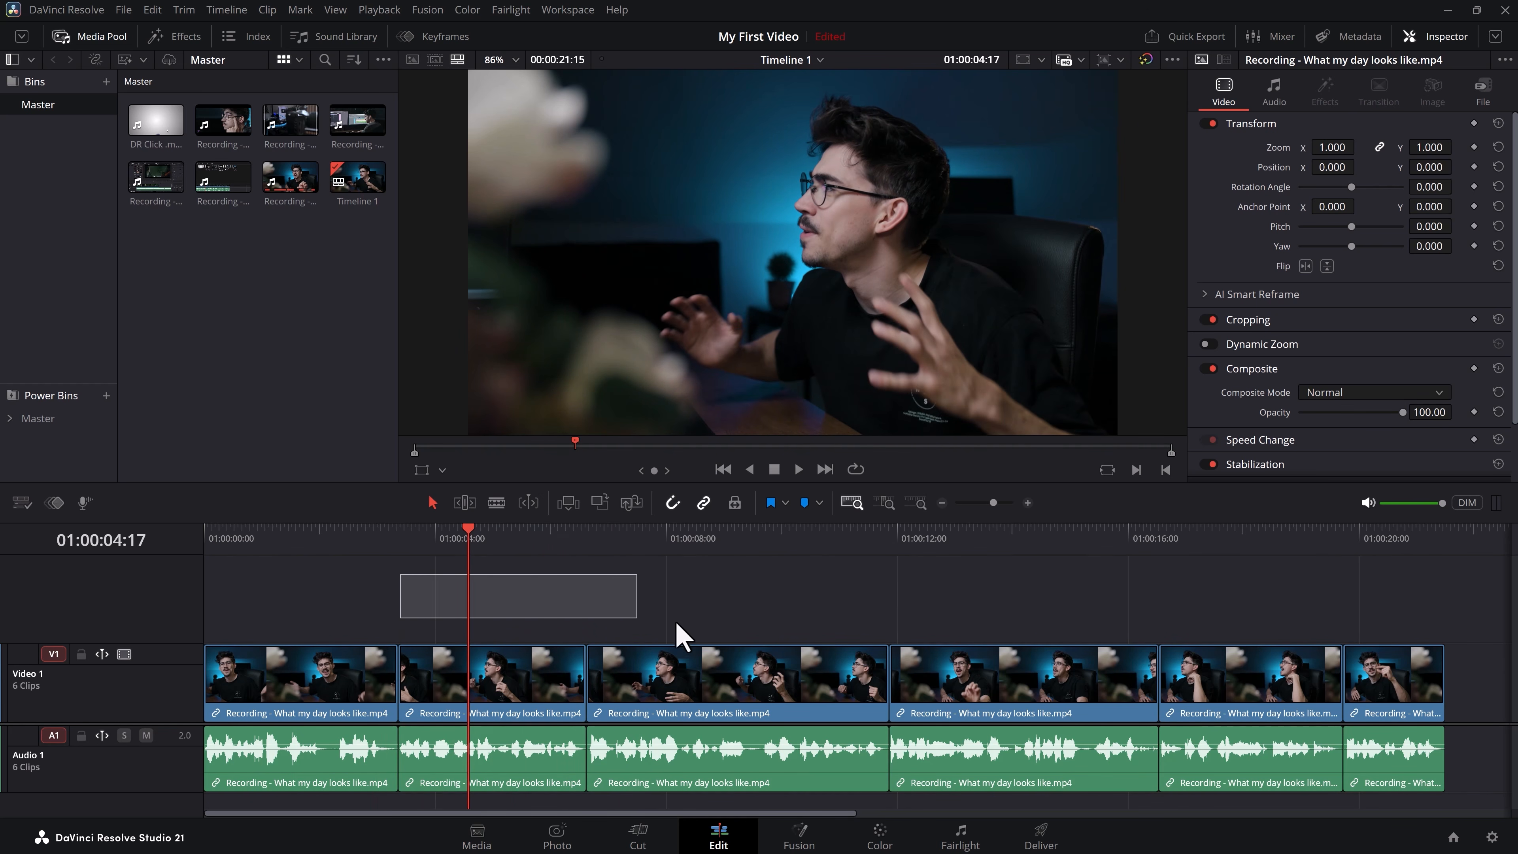
{"action": "left_click_drag", "start_coordinate": [678, 625], "coordinate": [1309, 632]}
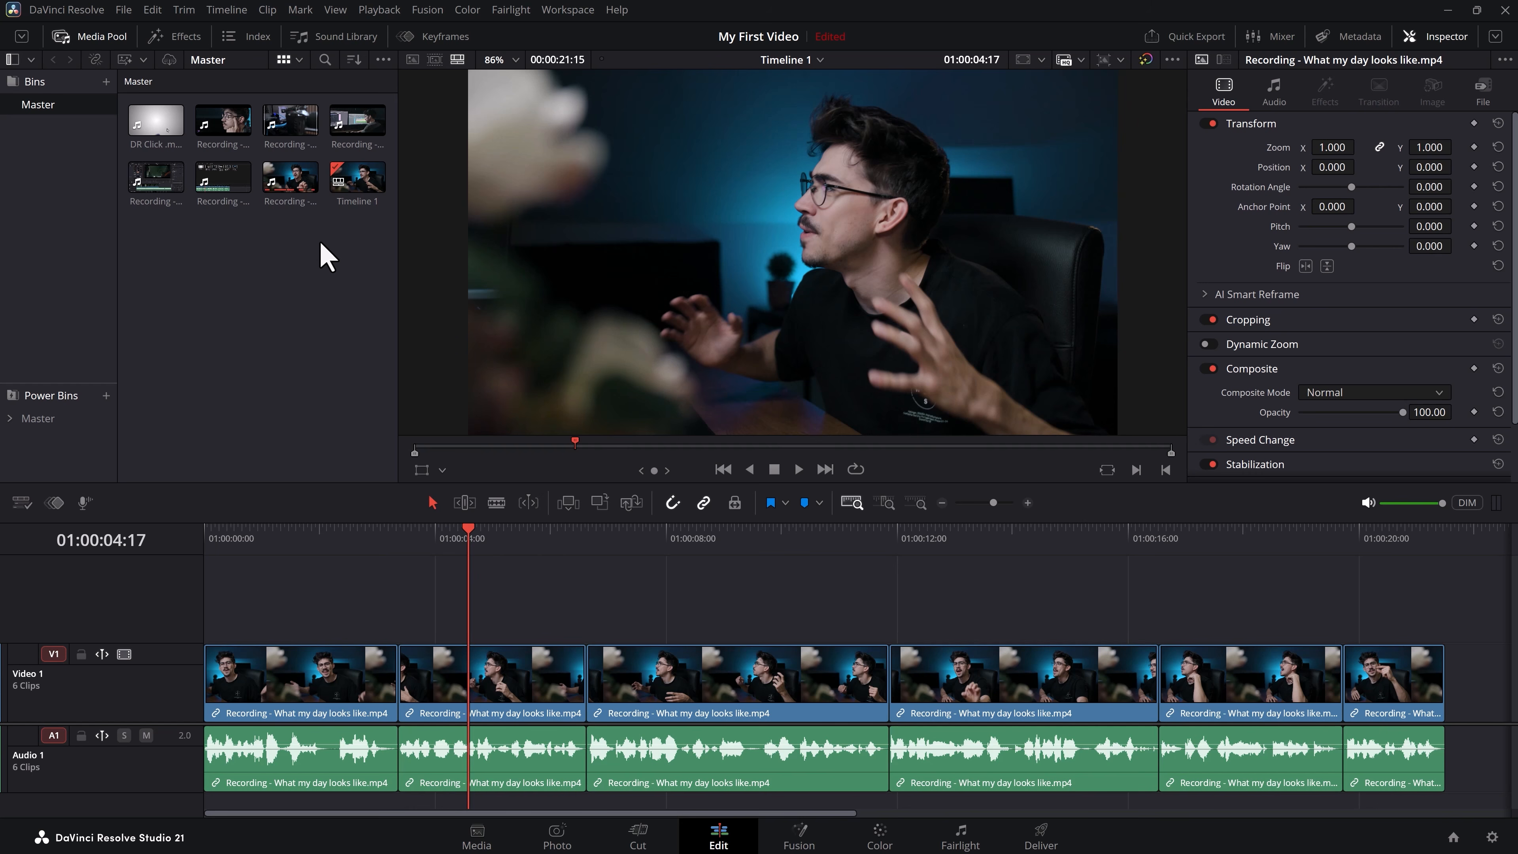
{"action": "left_click", "coordinate": [401, 531]}
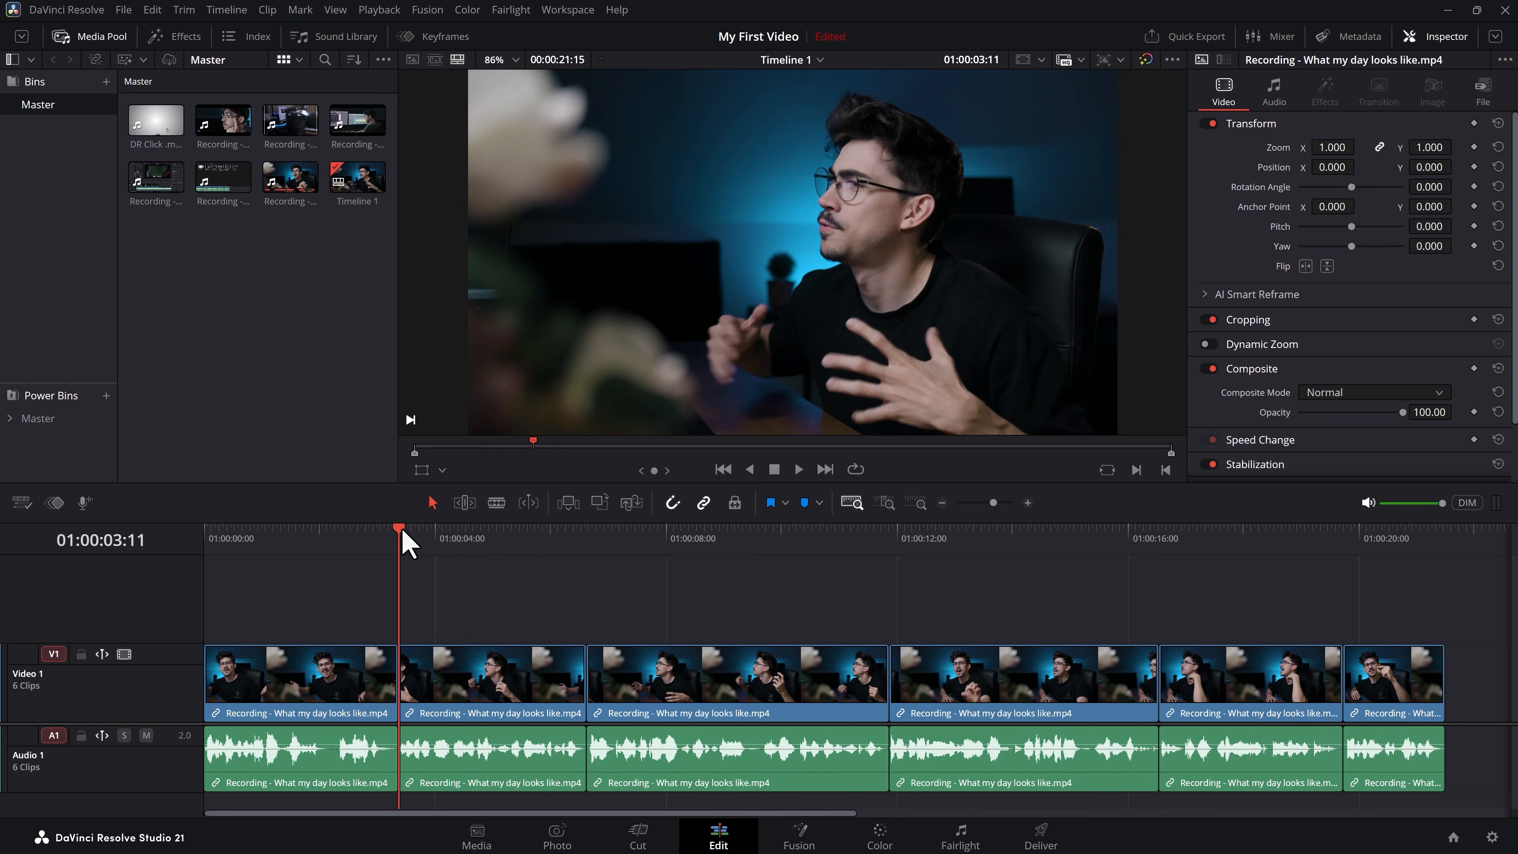
{"action": "key", "text": "space"}
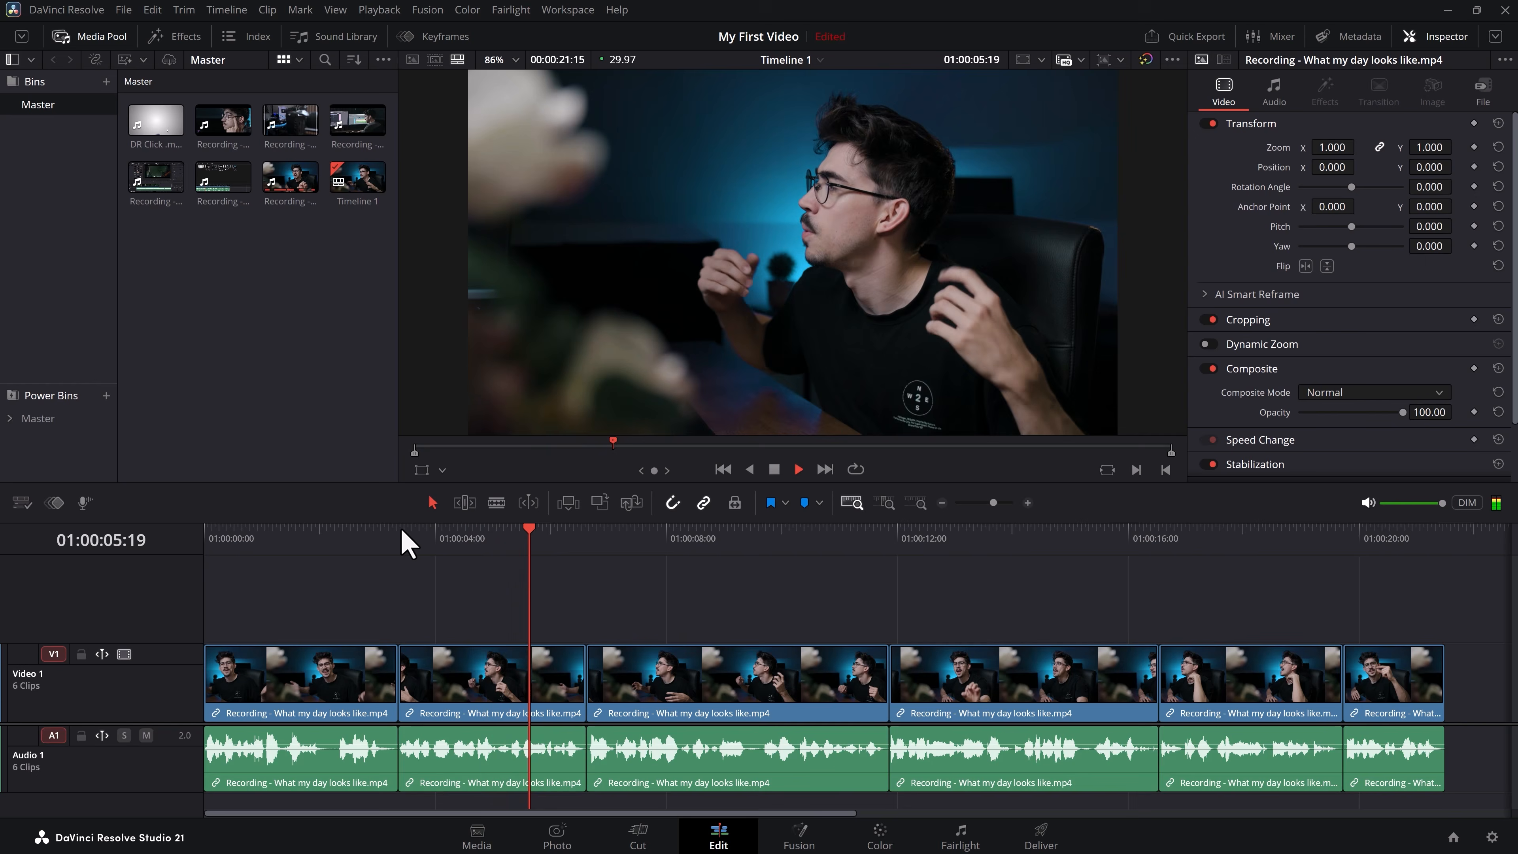
{"action": "left_click", "coordinate": [402, 532]}
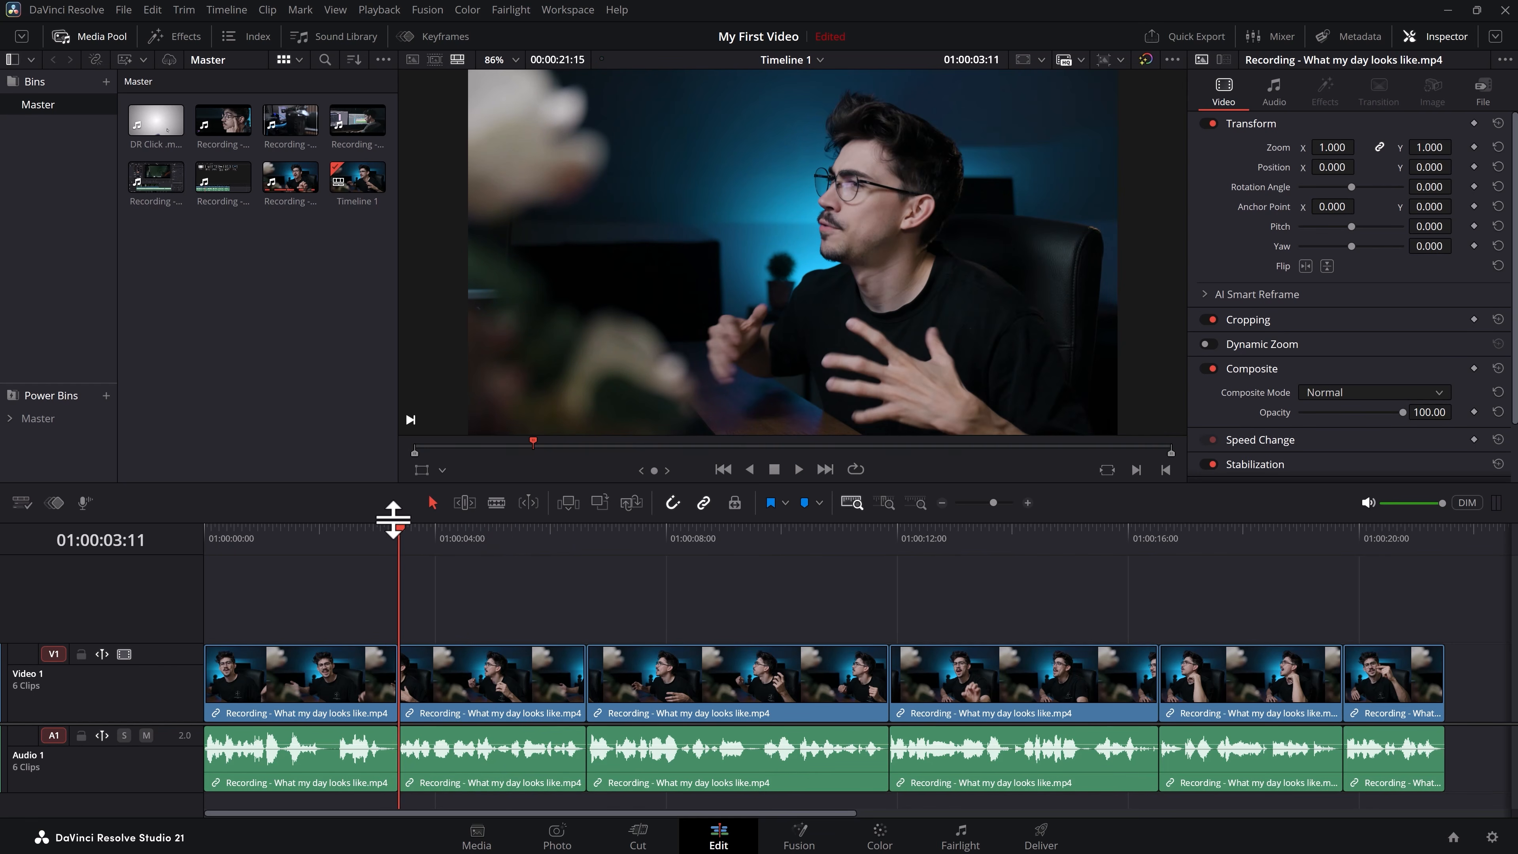
Preview DR Click .mp4 and place it on a new Video 2 track starting at 01:00:03:11, above the second clip
{"action": "double_click", "coordinate": [157, 129]}
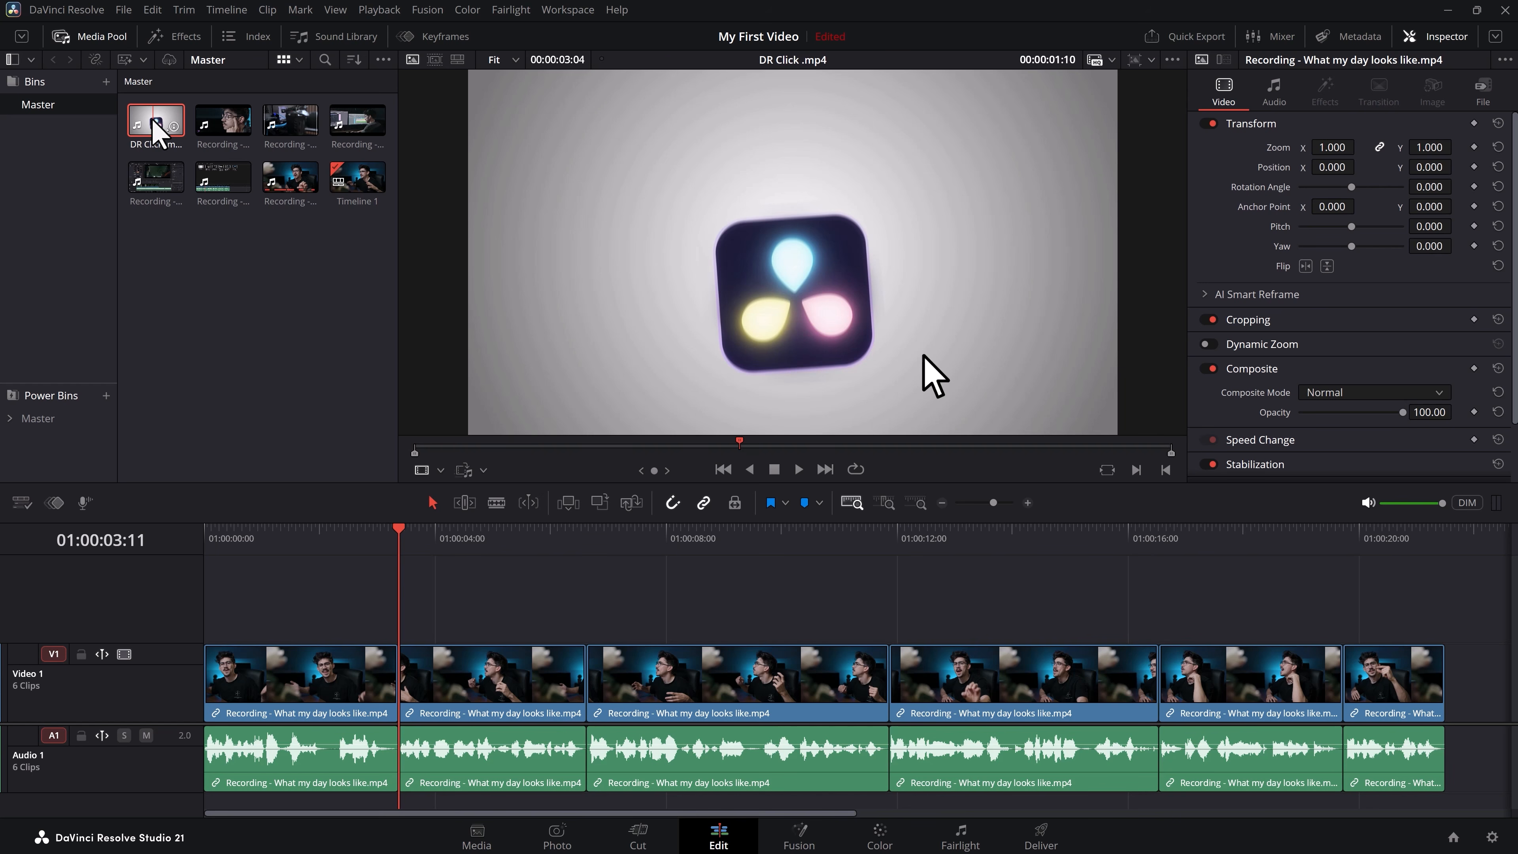
{"action": "left_click_drag", "start_coordinate": [157, 129], "coordinate": [203, 245]}
{"action": "left_click_drag", "start_coordinate": [382, 568], "coordinate": [392, 580]}
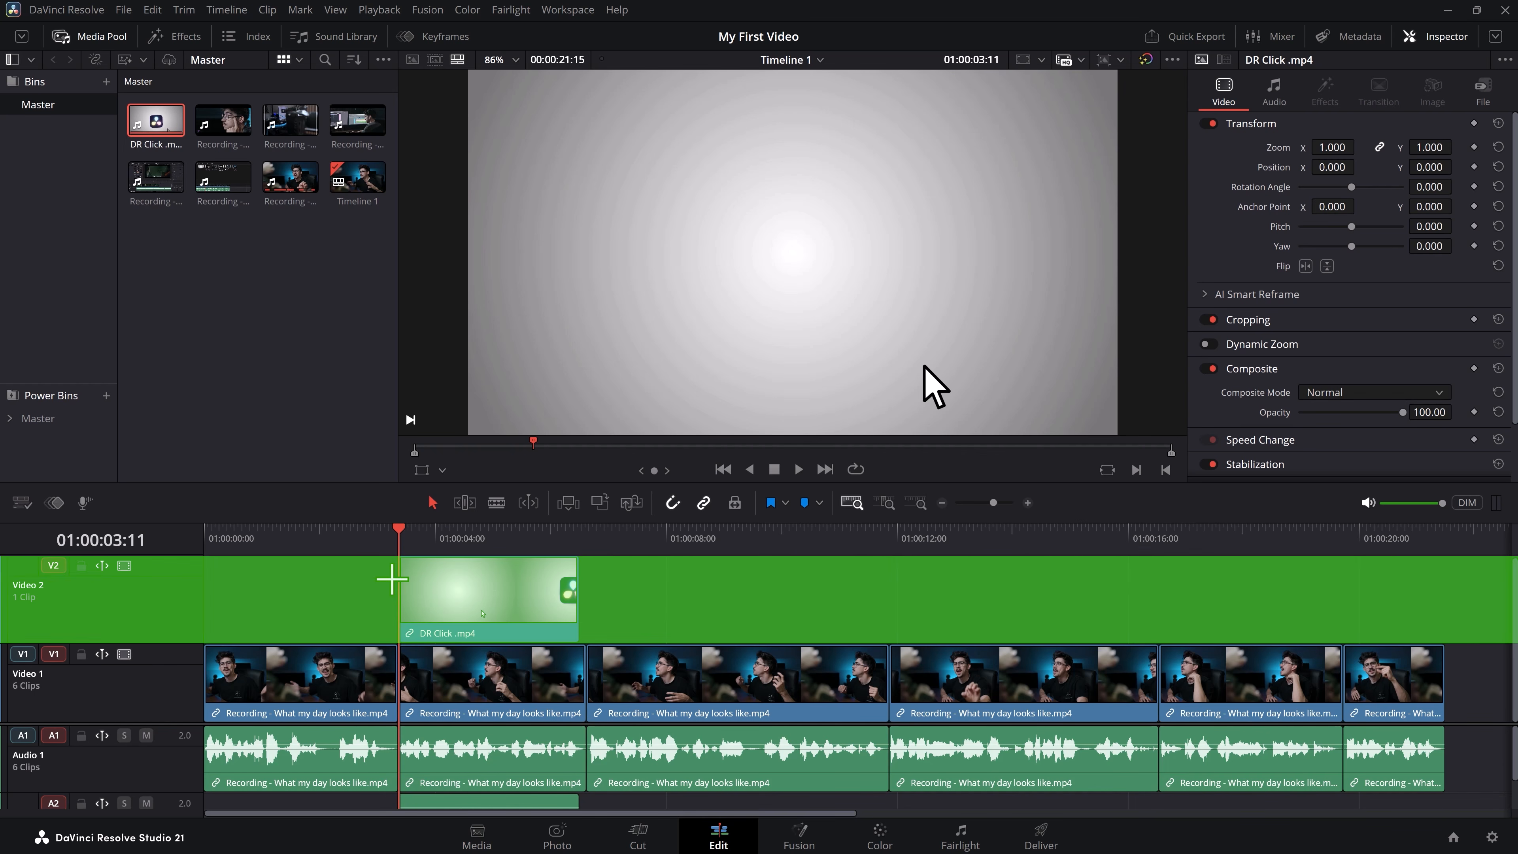
{"action": "left_click_drag", "start_coordinate": [391, 578], "coordinate": [534, 536]}
{"action": "mouse_move", "coordinate": [510, 589]}
{"action": "left_mouse_down"}
{"action": "mouse_move", "coordinate": [525, 590]}
{"action": "mouse_move", "coordinate": [510, 588]}
{"action": "left_mouse_up"}
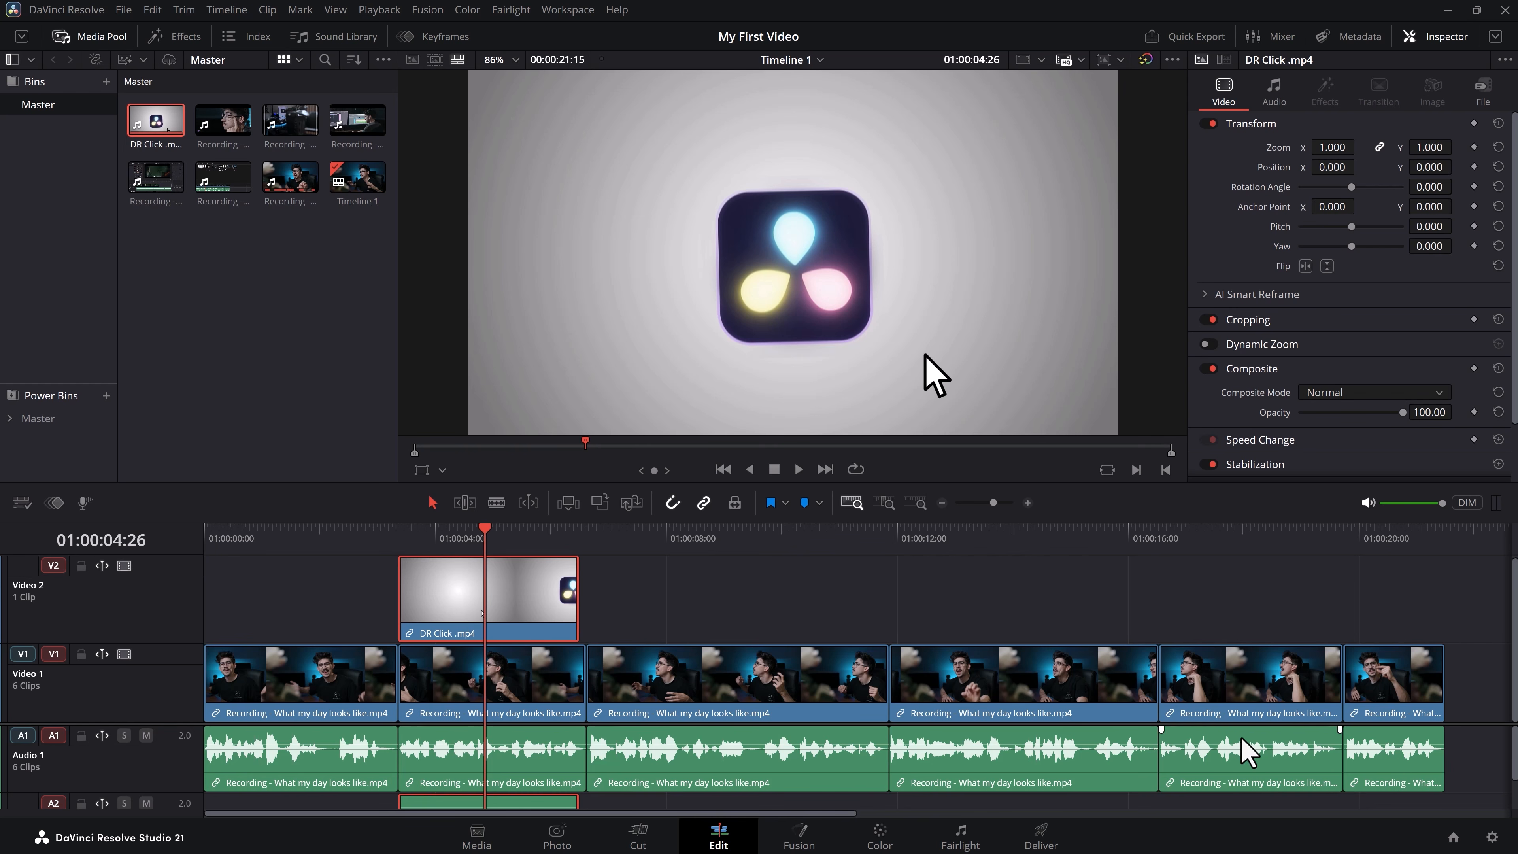
Delete only the audio part of DR Click .mp4 from Audio 2, keeping its picture on Video 2
{"action": "scroll", "coordinate": [1515, 753], "scroll_direction": "down", "scroll_amount": 3}
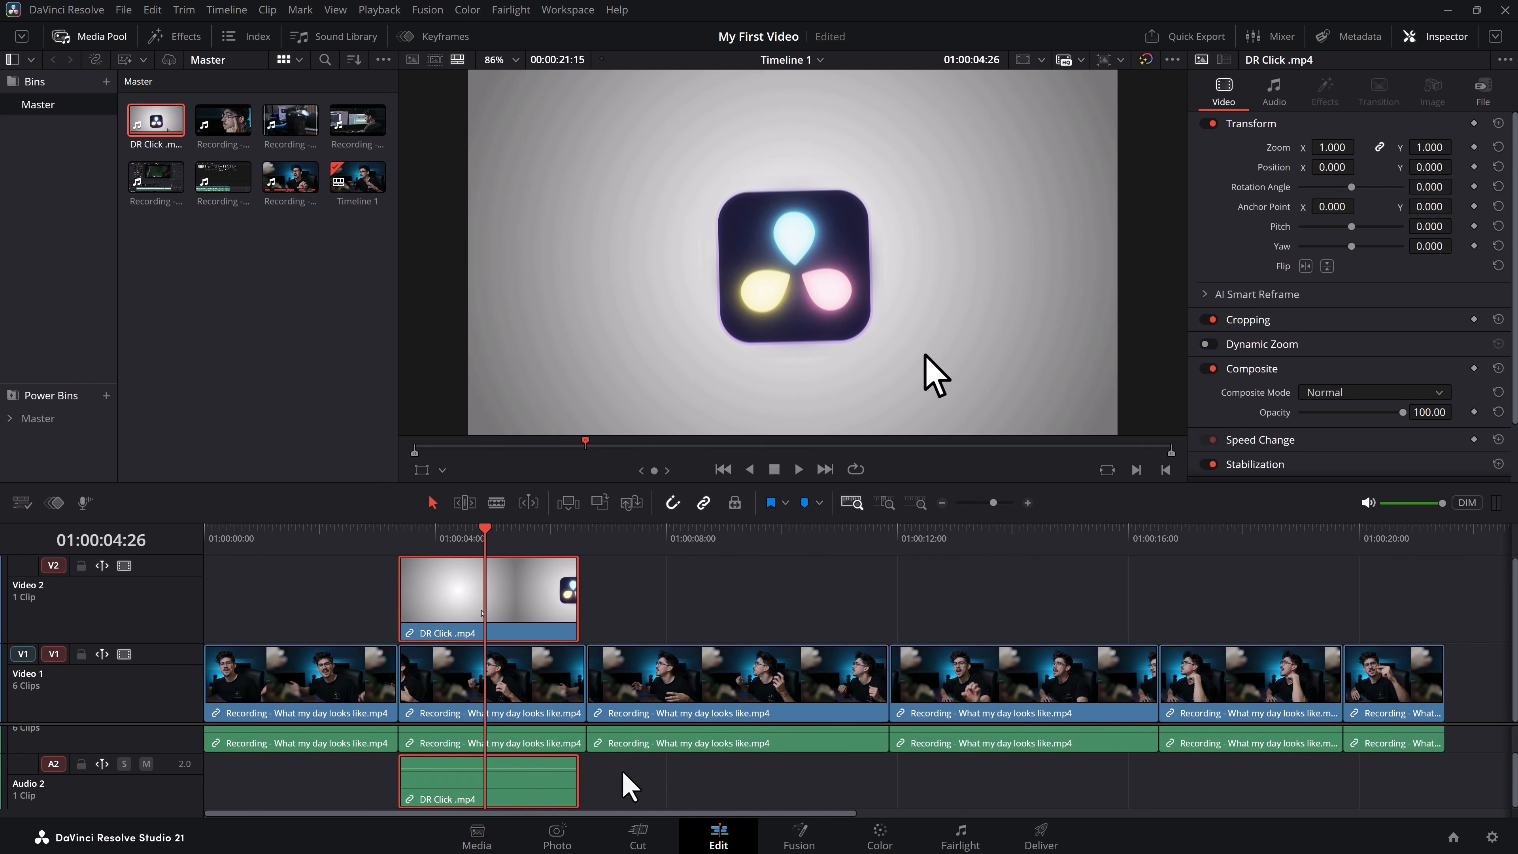
{"action": "left_click", "coordinate": [541, 777]}
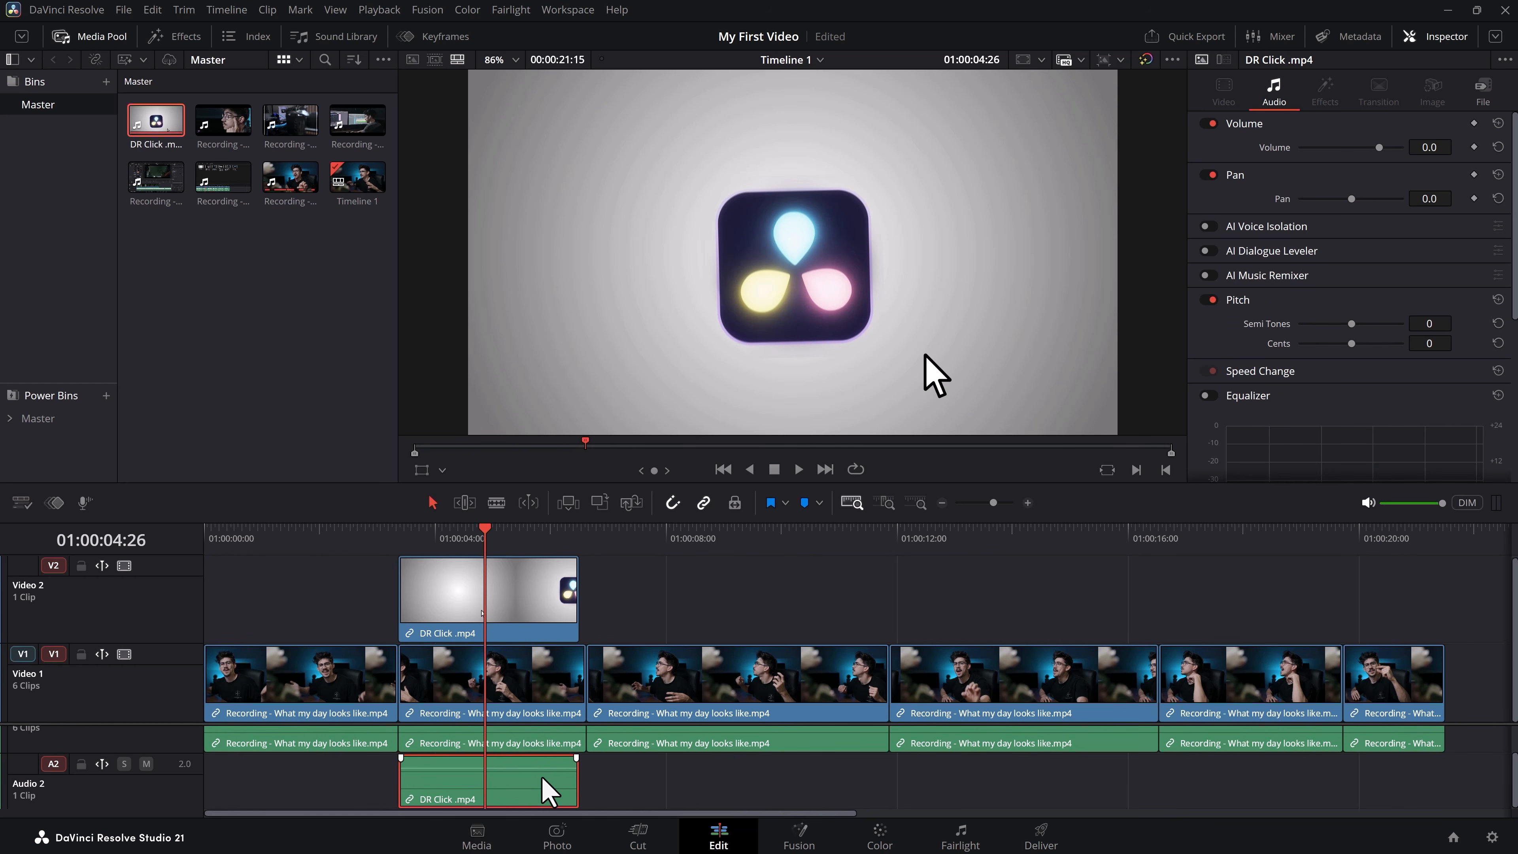
{"action": "key", "text": "Delete"}
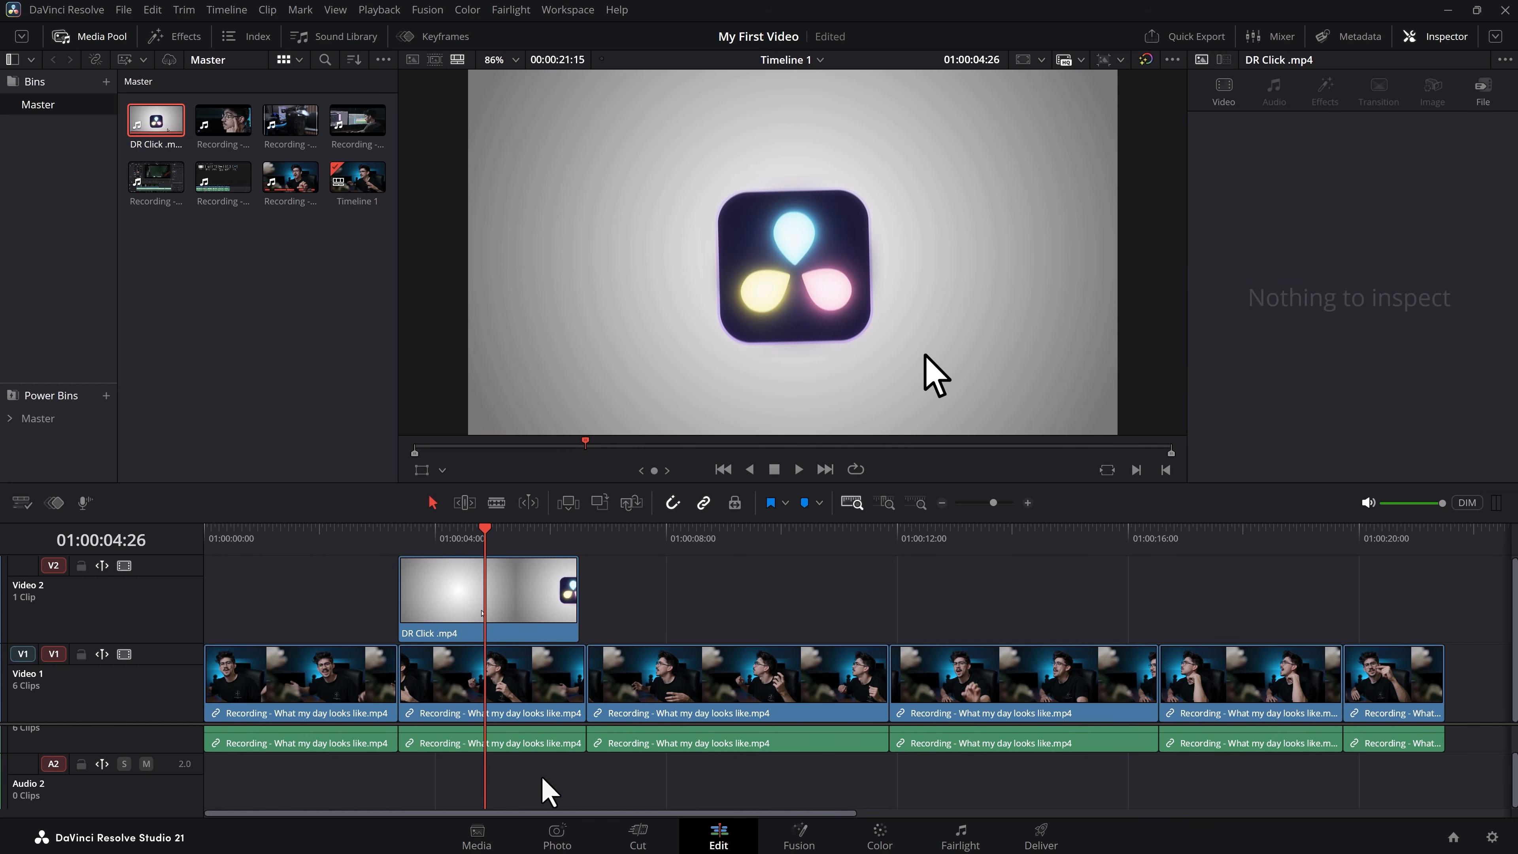
{"action": "scroll", "coordinate": [541, 776], "scroll_direction": "up", "scroll_amount": 3}
Add only the video of Recording - Lumix Camera.mp4 on Video 2 directly after DR Click .mp4 and trim its end to 01:00:09:28
{"action": "left_click", "coordinate": [620, 607]}
{"action": "key", "text": "space"}
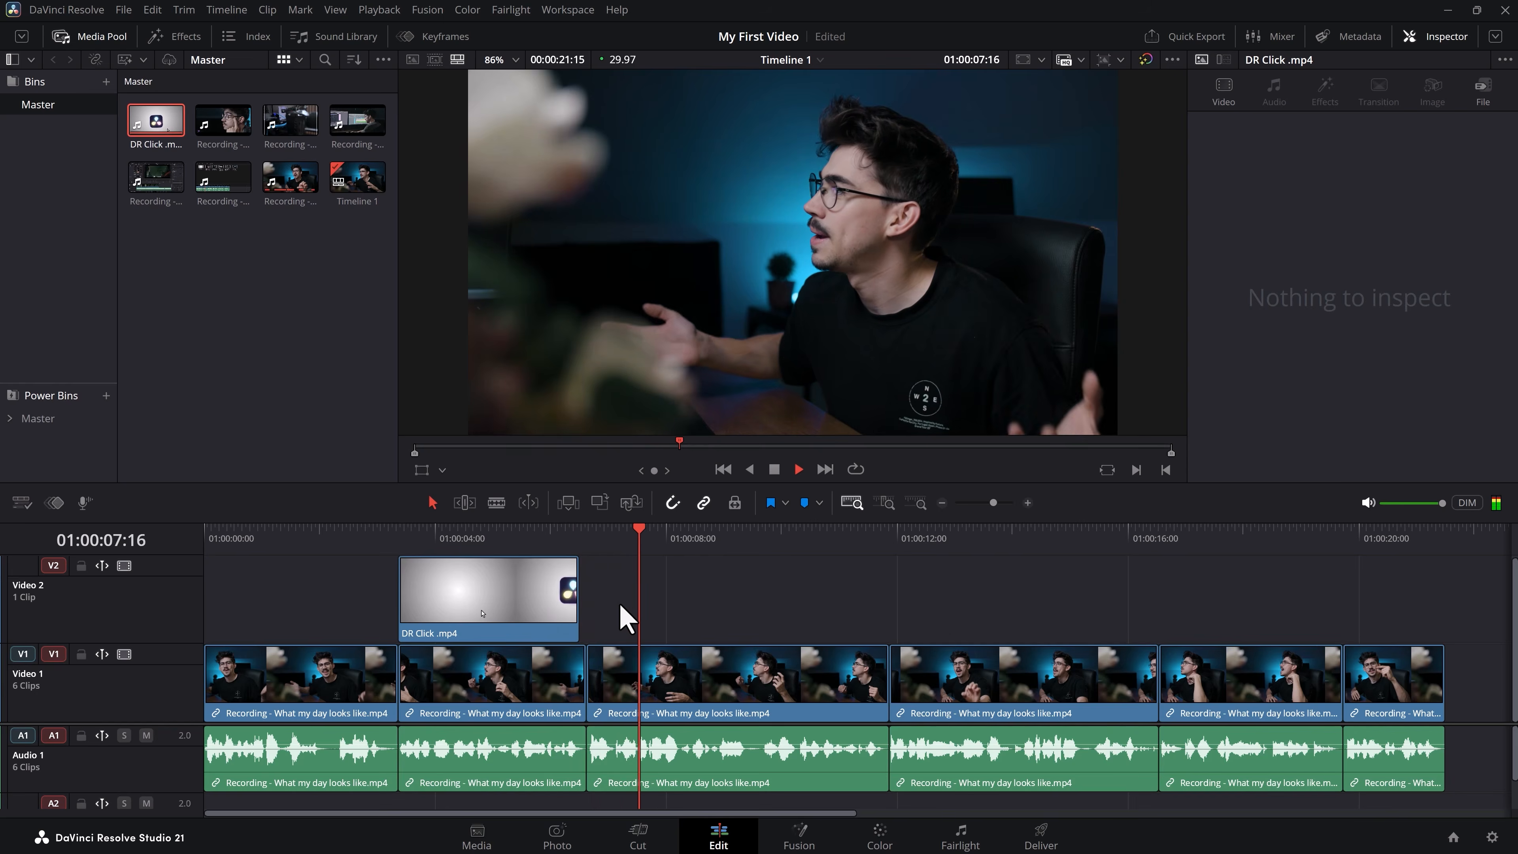
{"action": "key", "text": "space"}
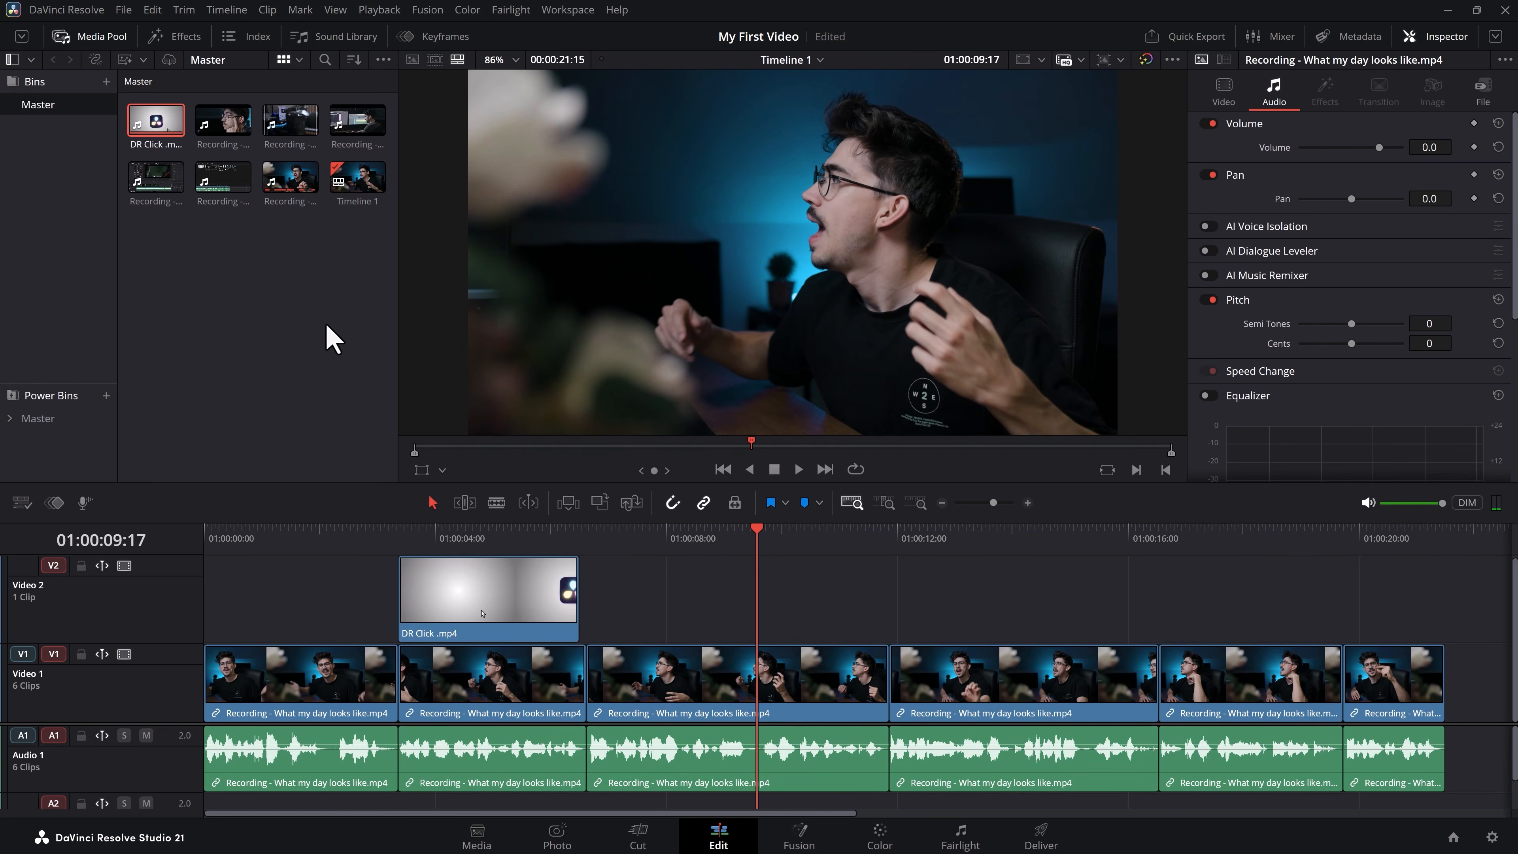
{"action": "left_click", "coordinate": [290, 143]}
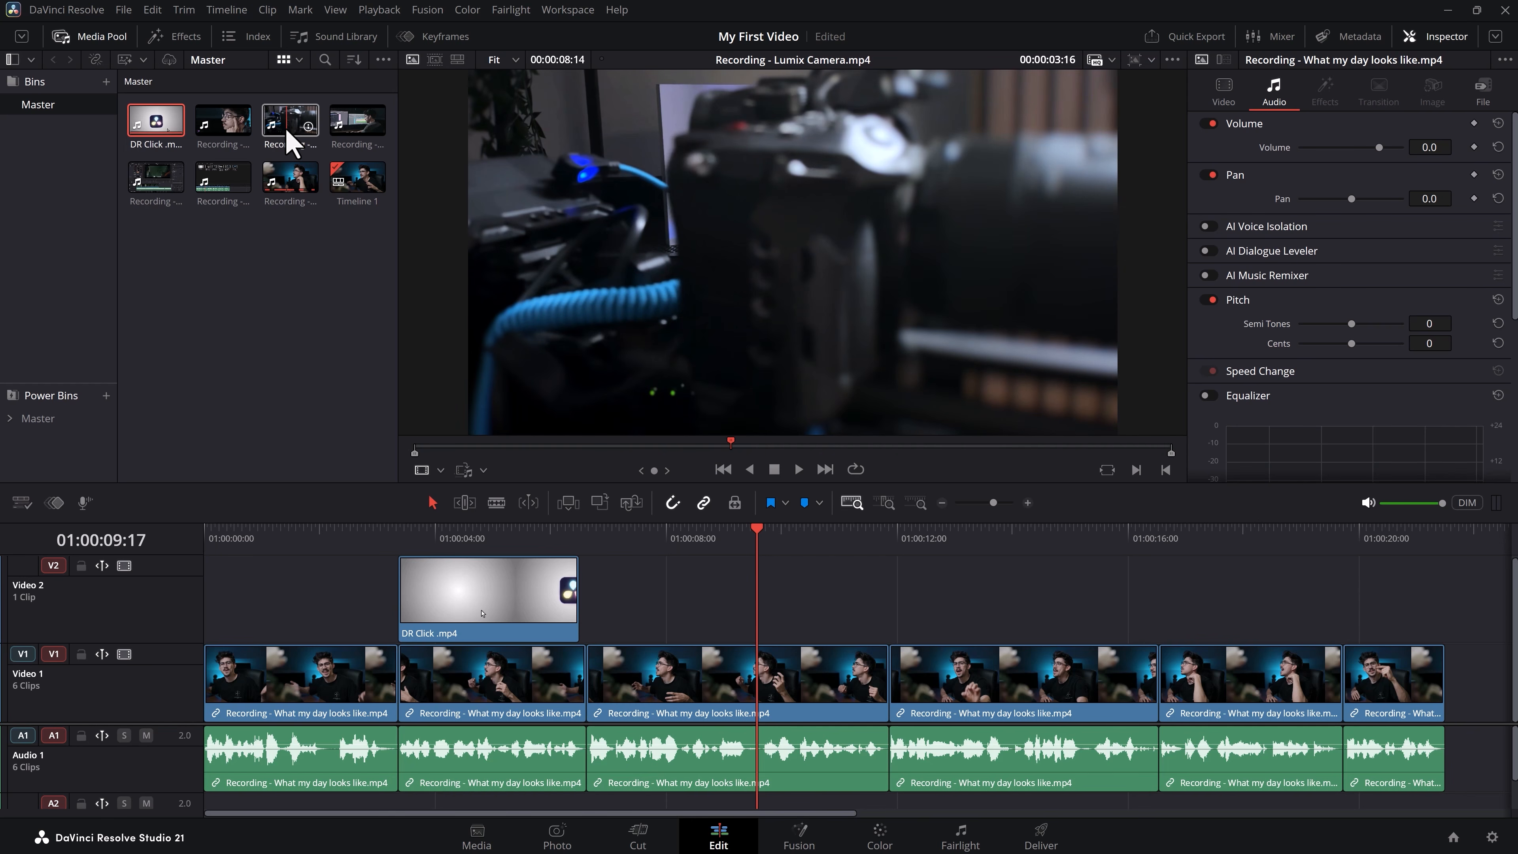
{"action": "left_click", "coordinate": [291, 142]}
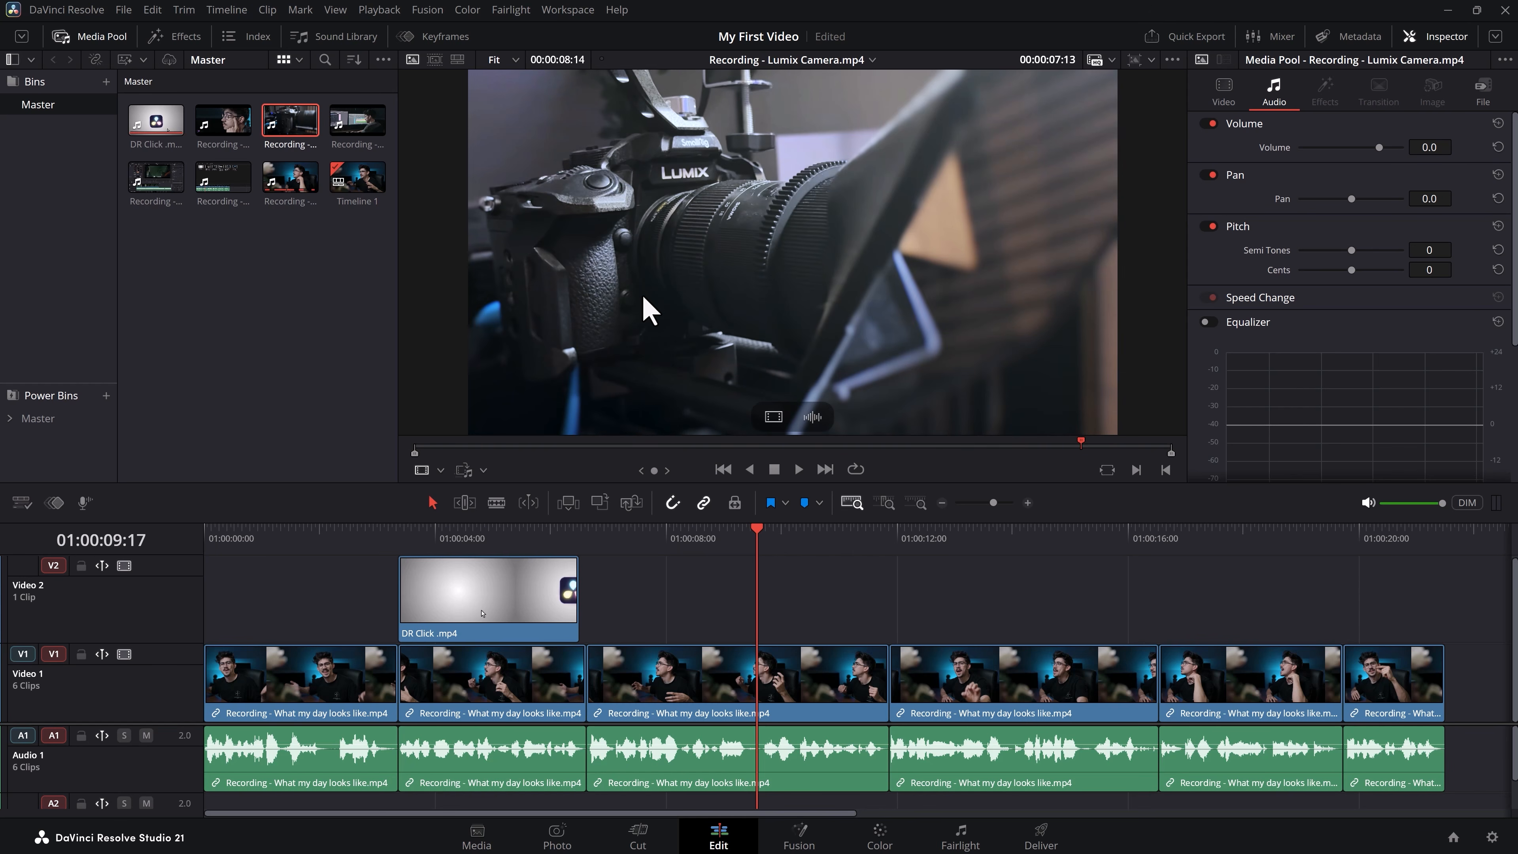
{"action": "mouse_move", "coordinate": [455, 446]}
{"action": "left_mouse_down"}
{"action": "mouse_move", "coordinate": [457, 465]}
{"action": "mouse_move", "coordinate": [773, 434]}
{"action": "mouse_move", "coordinate": [651, 427]}
{"action": "mouse_move", "coordinate": [639, 428]}
{"action": "mouse_move", "coordinate": [1061, 475]}
{"action": "mouse_move", "coordinate": [1152, 465]}
{"action": "mouse_move", "coordinate": [973, 461]}
{"action": "mouse_move", "coordinate": [1108, 453]}
{"action": "left_mouse_up"}
{"action": "left_click_drag", "start_coordinate": [787, 444], "coordinate": [586, 601]}
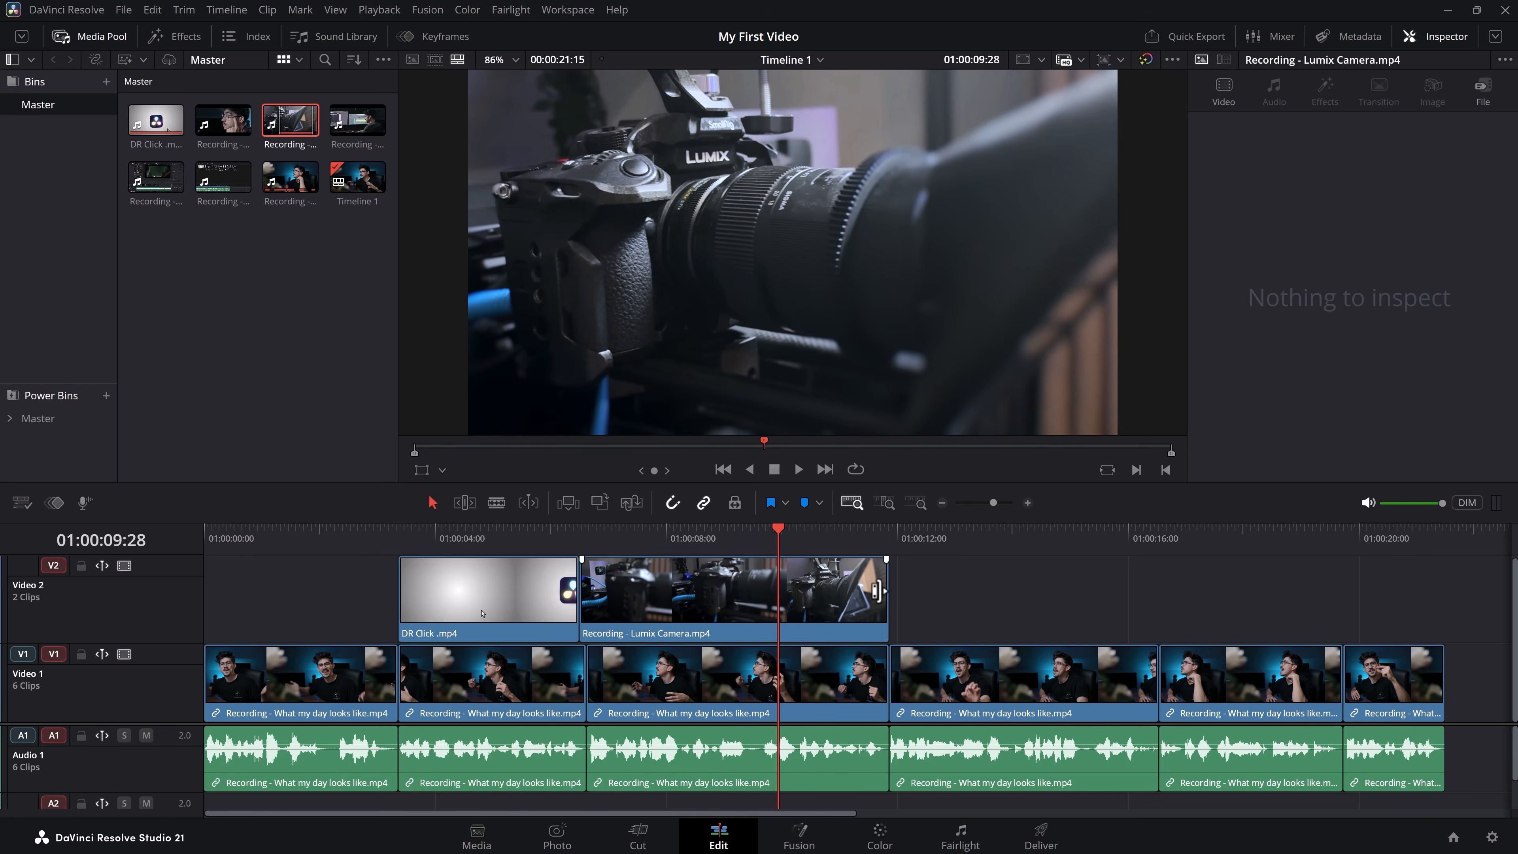
{"action": "left_click_drag", "start_coordinate": [887, 601], "coordinate": [801, 606]}
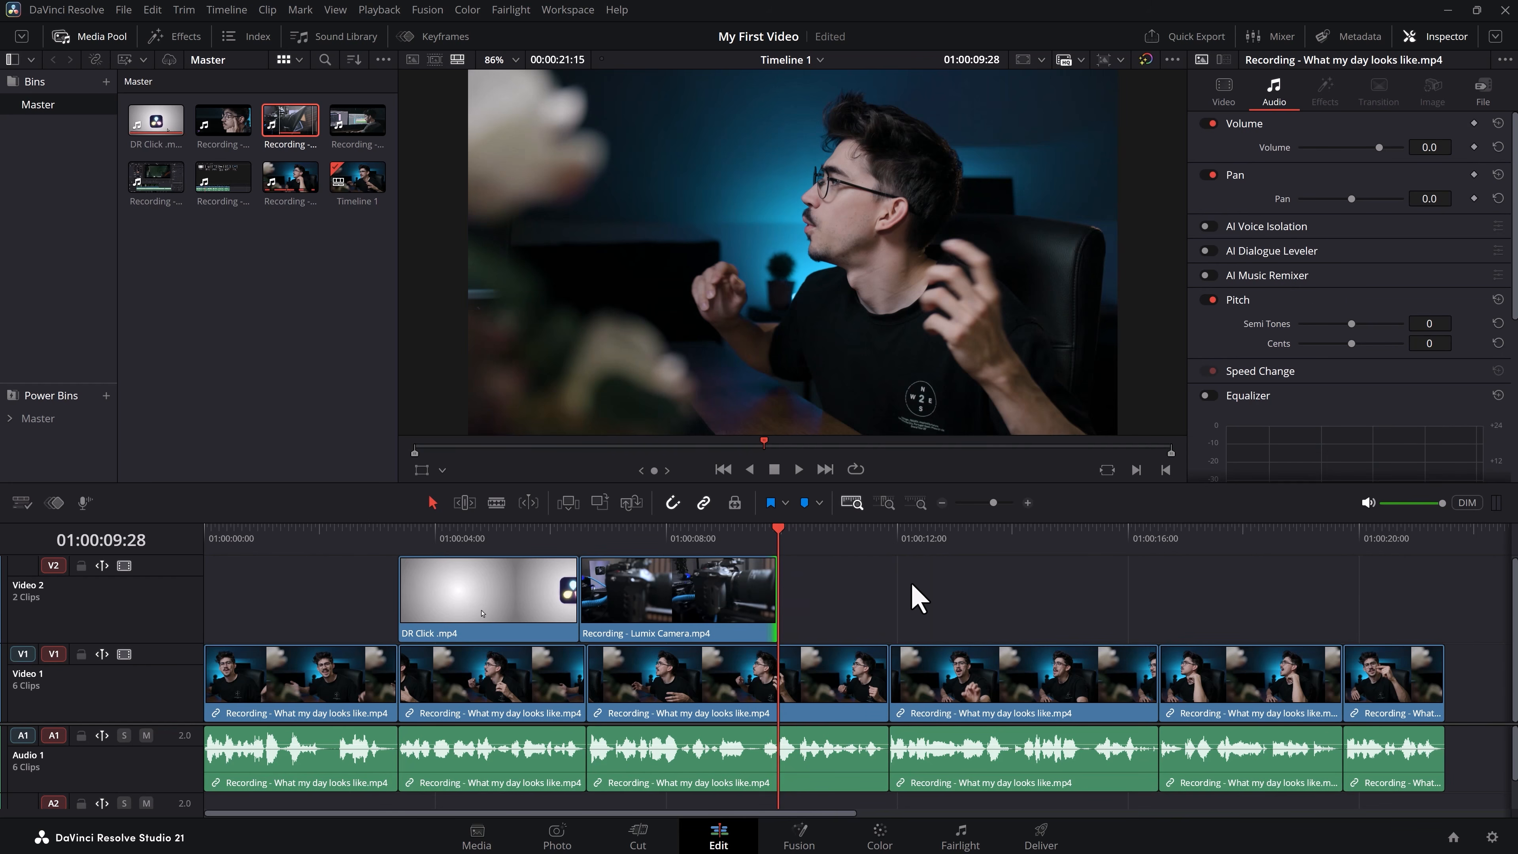
Mark a 2-second range of Recording - Screen Video Files.mp4 and place only its video on Video 2 after the Lumix Camera clip
{"action": "key", "text": "space"}
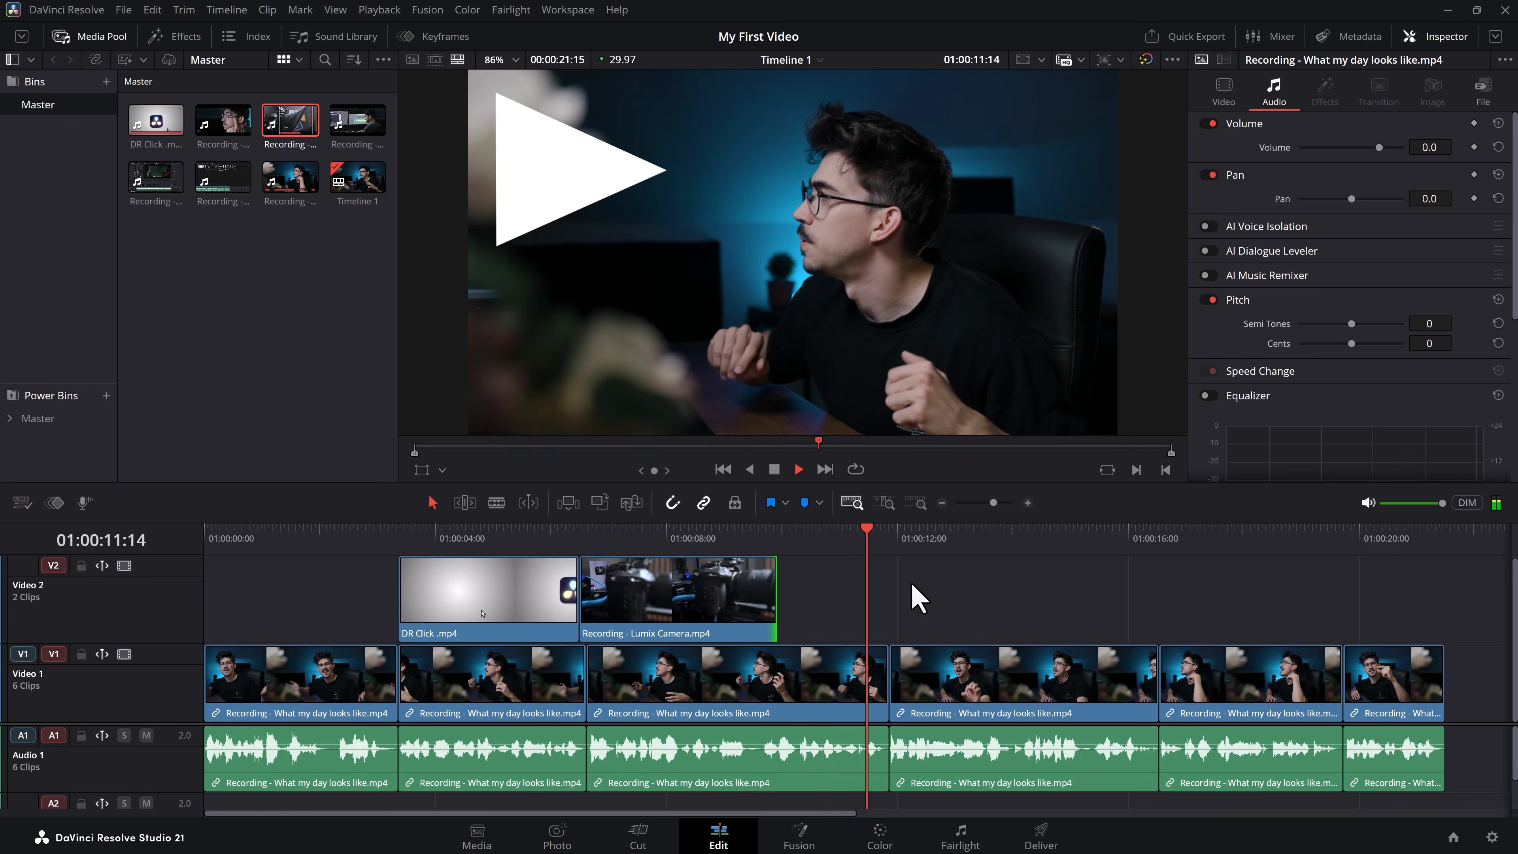
{"action": "left_click", "coordinate": [226, 182]}
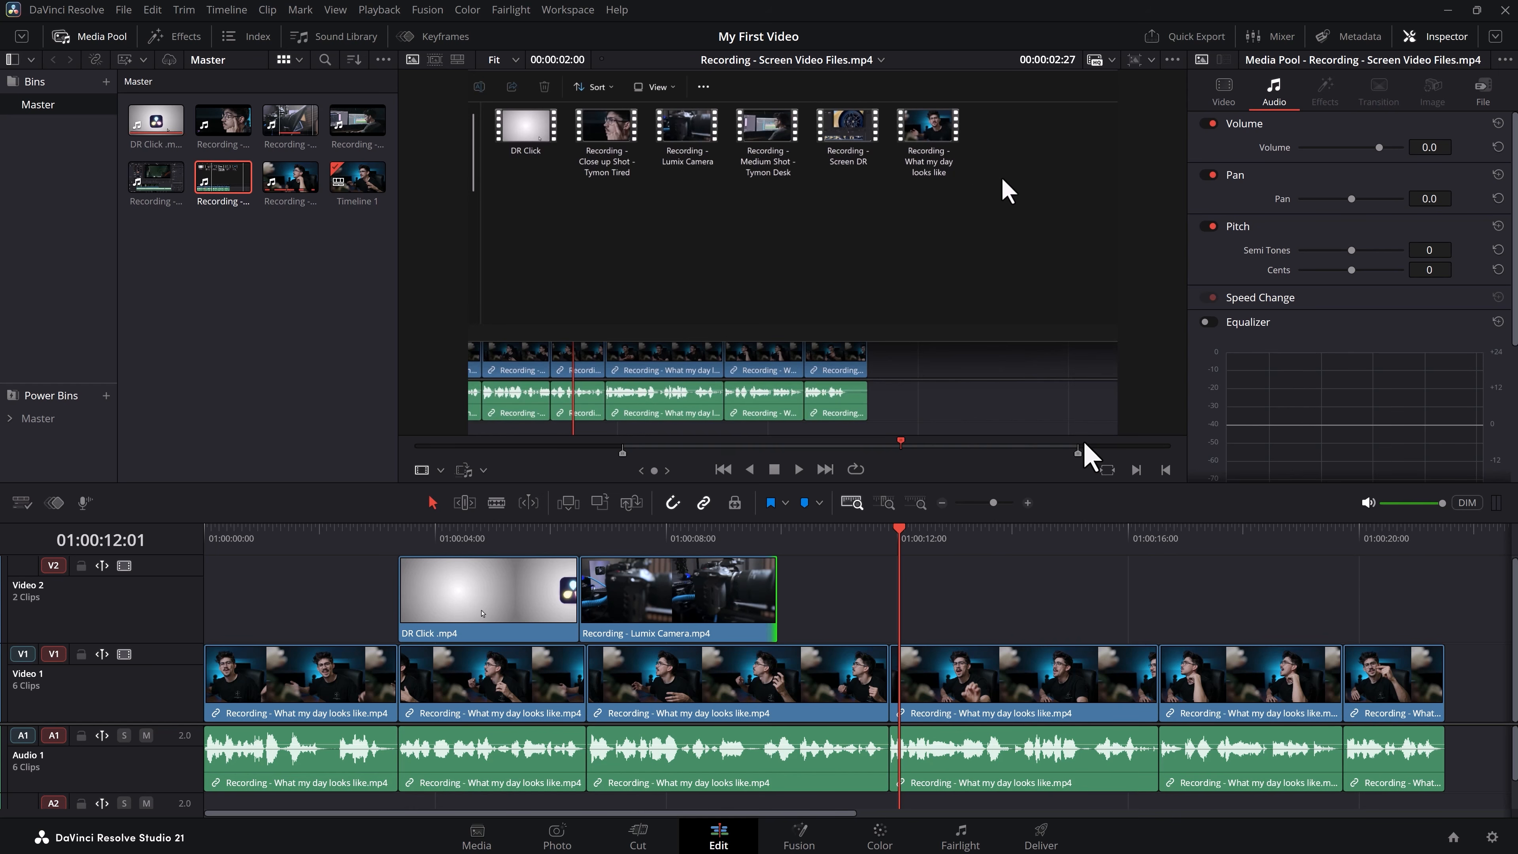
{"action": "left_click_drag", "start_coordinate": [856, 514], "coordinate": [825, 580]}
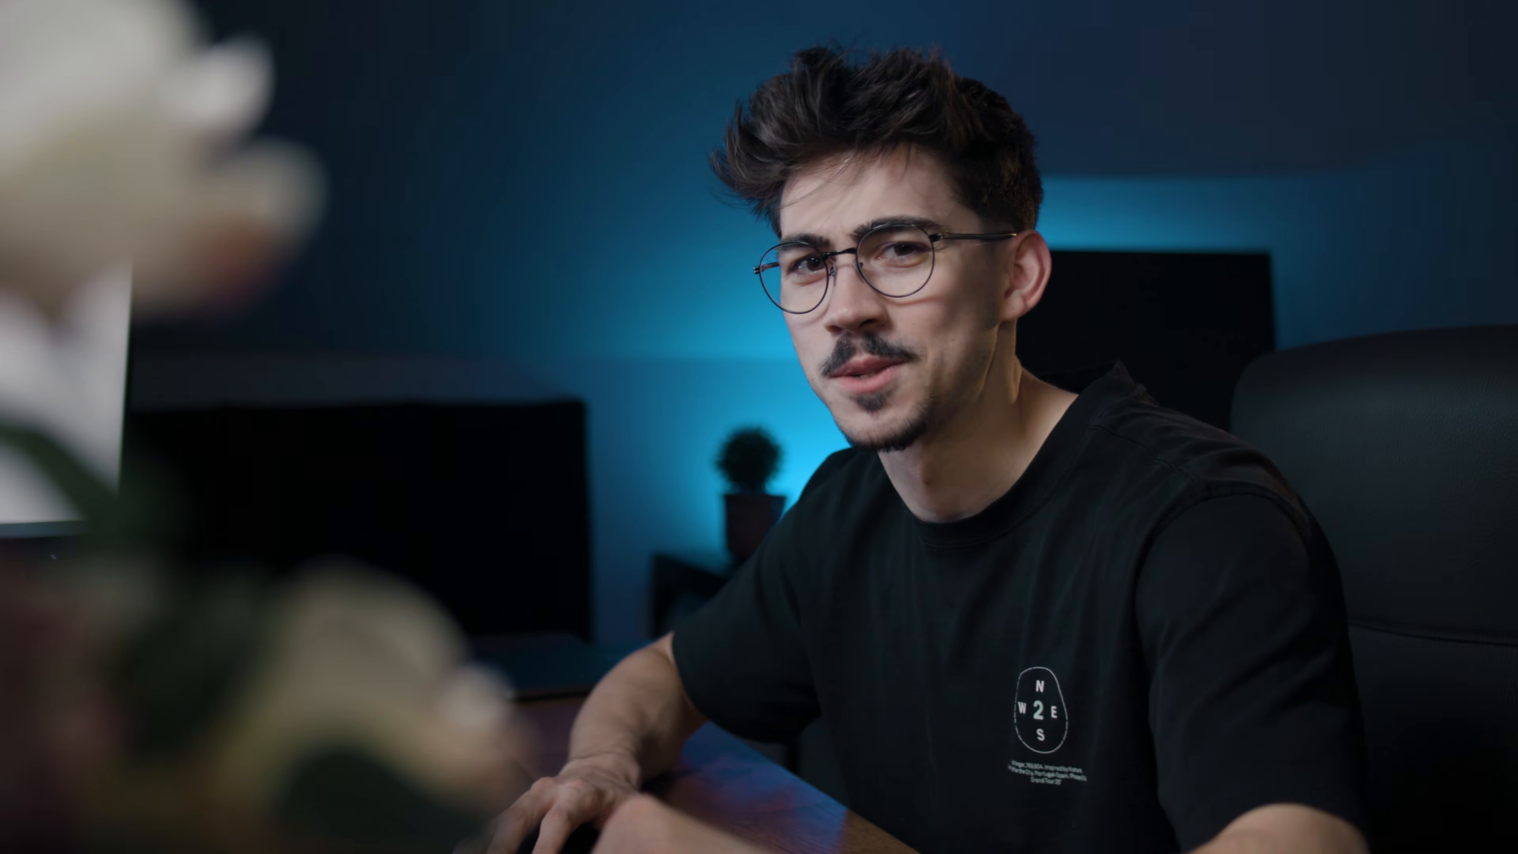
Mark a 00:00:01:14 range of the Close up Shot recording and place only its video on Video 2 at 01:00:13:05
{"action": "key", "text": "space"}
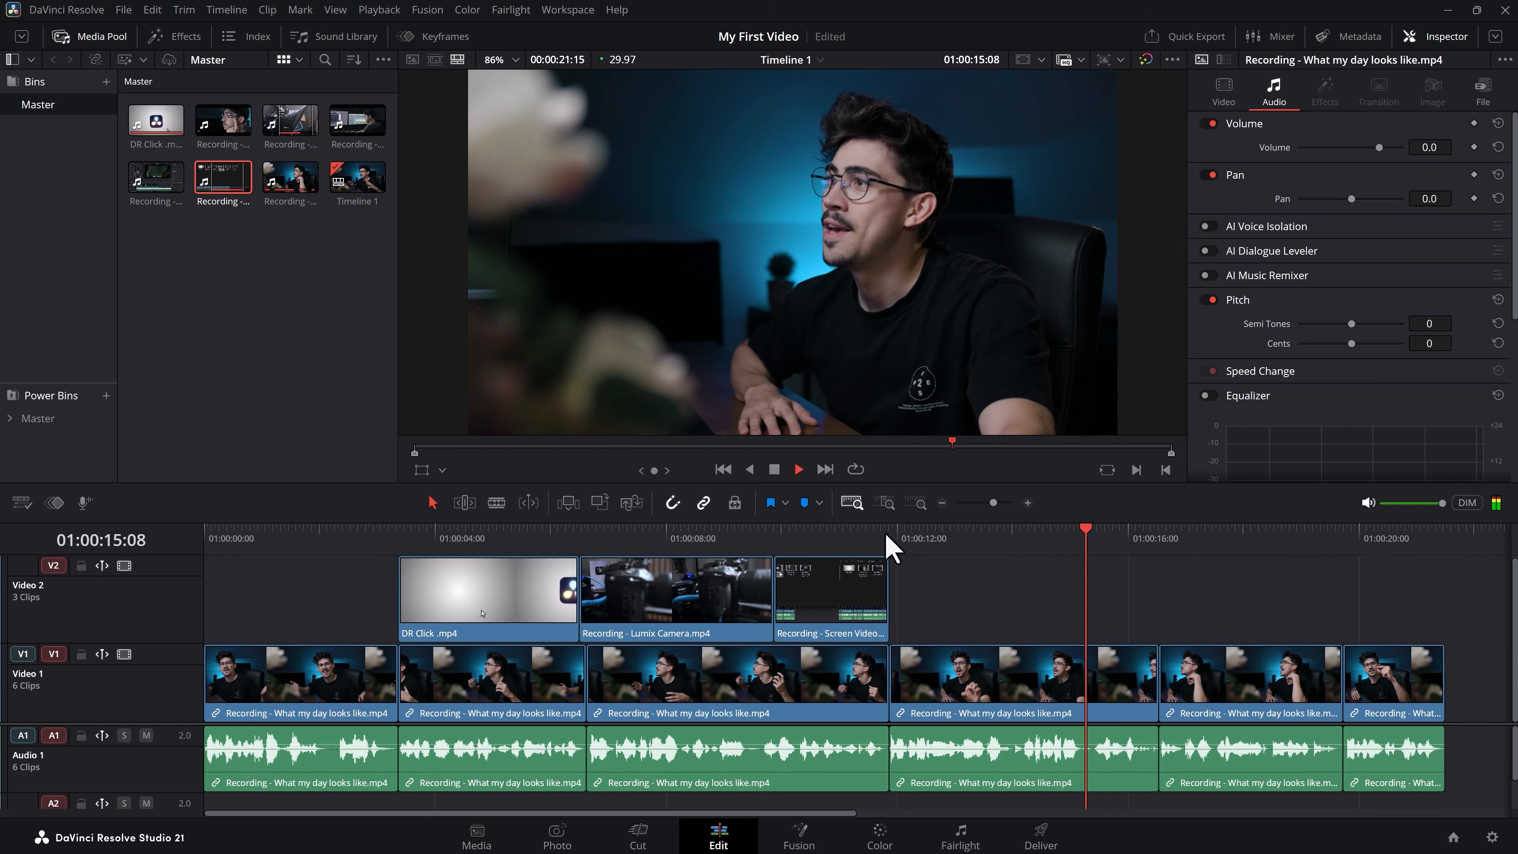
{"action": "key", "text": "space"}
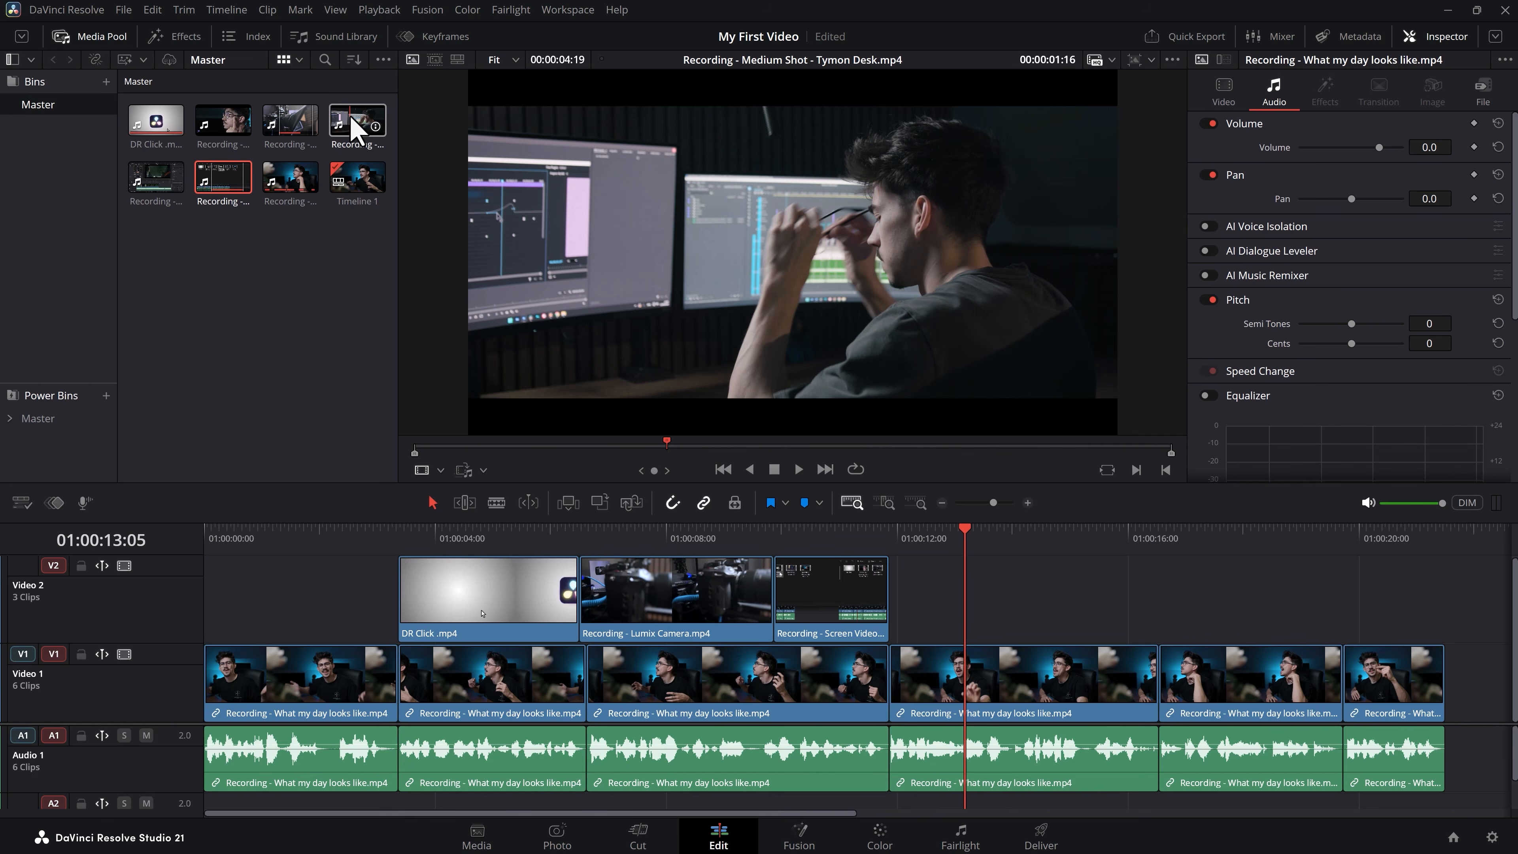
{"action": "key", "text": "space"}
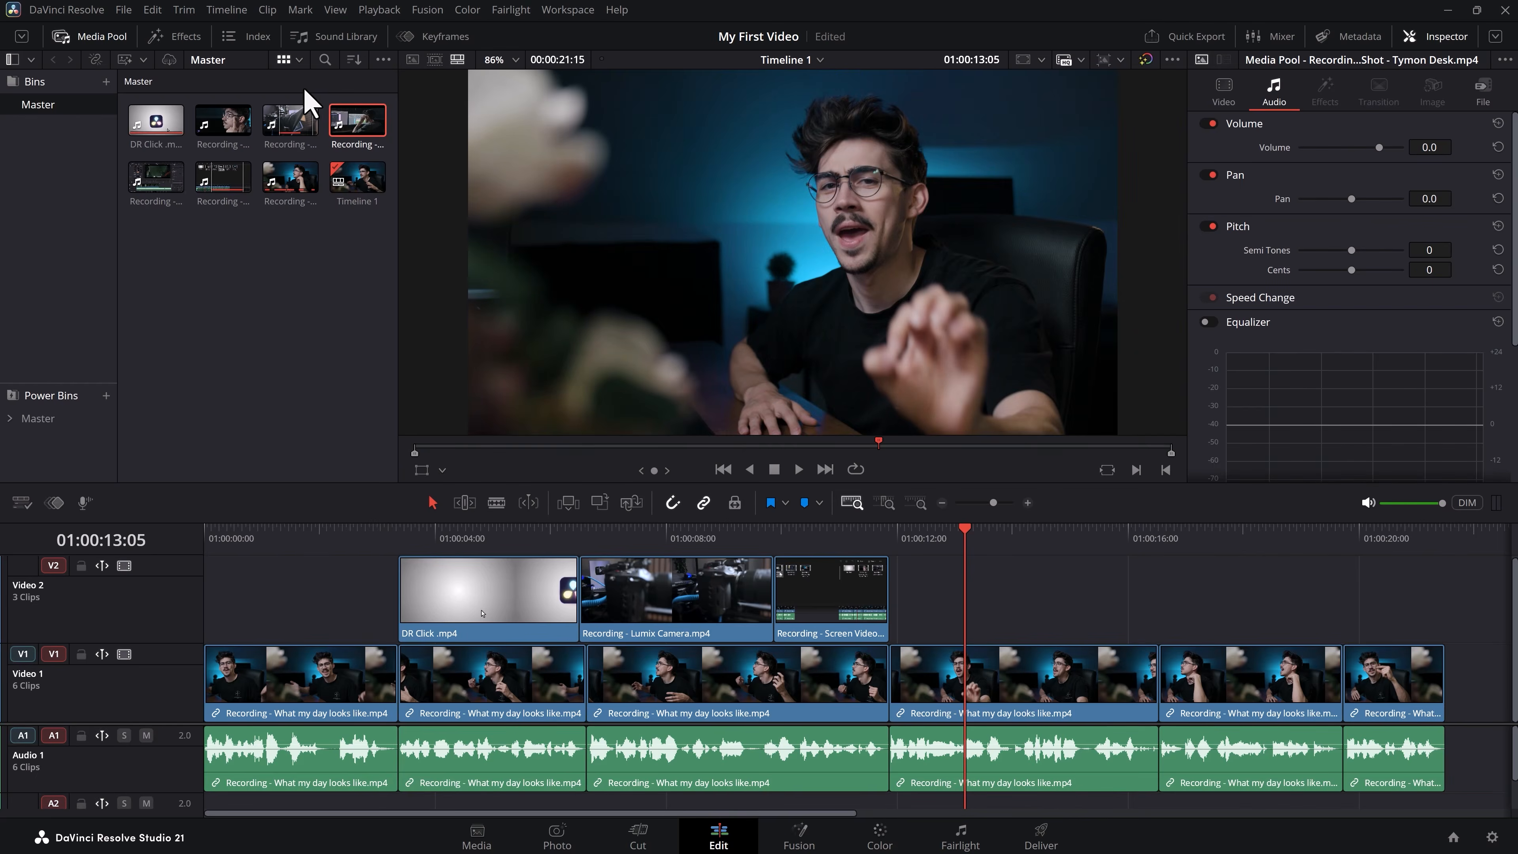
{"action": "left_click", "coordinate": [223, 119]}
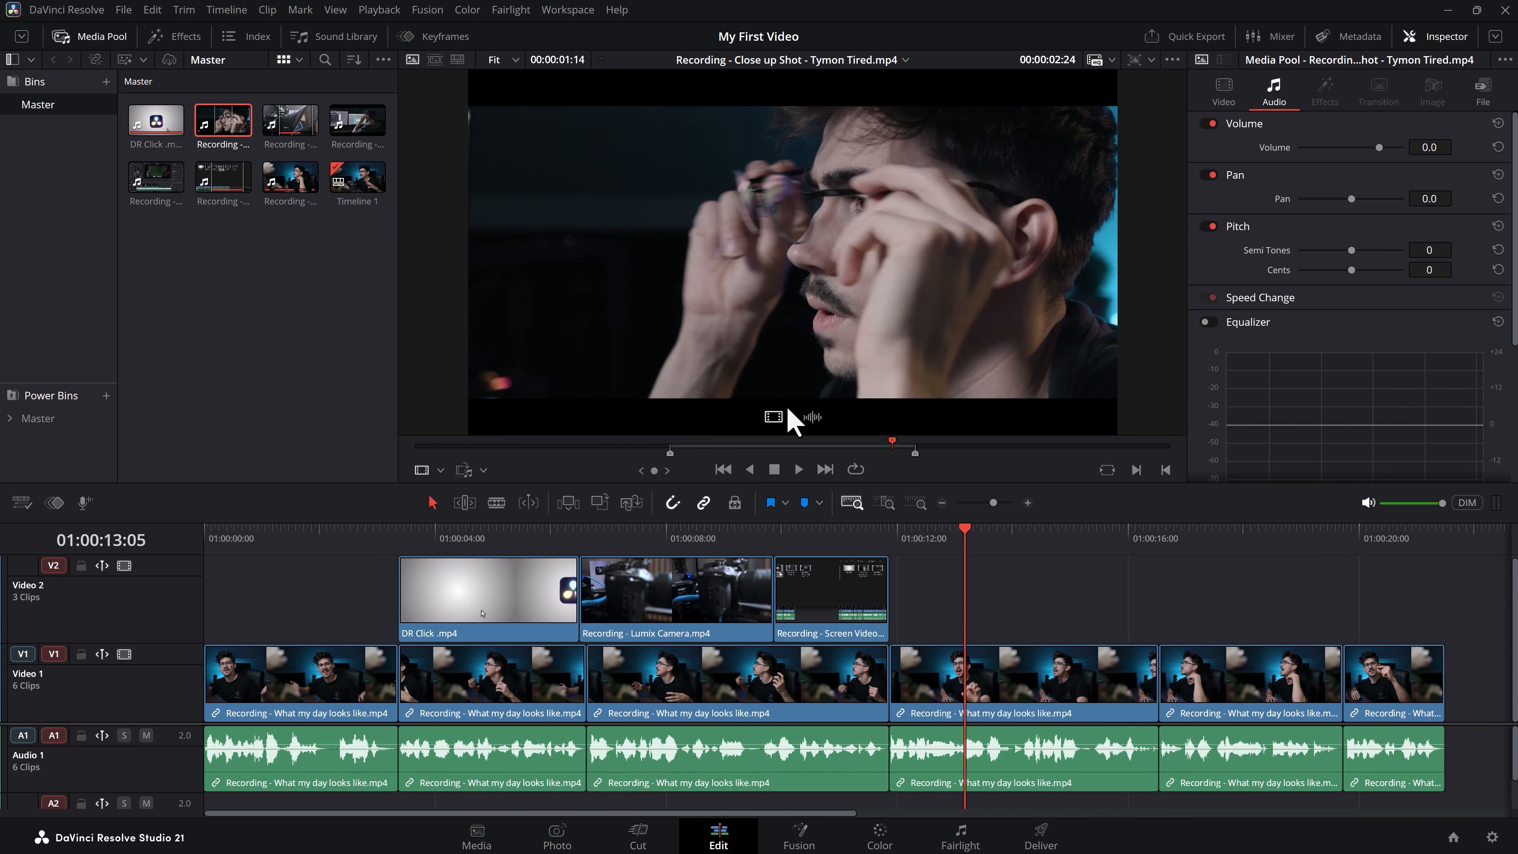
{"action": "left_click_drag", "start_coordinate": [793, 420], "coordinate": [974, 599]}
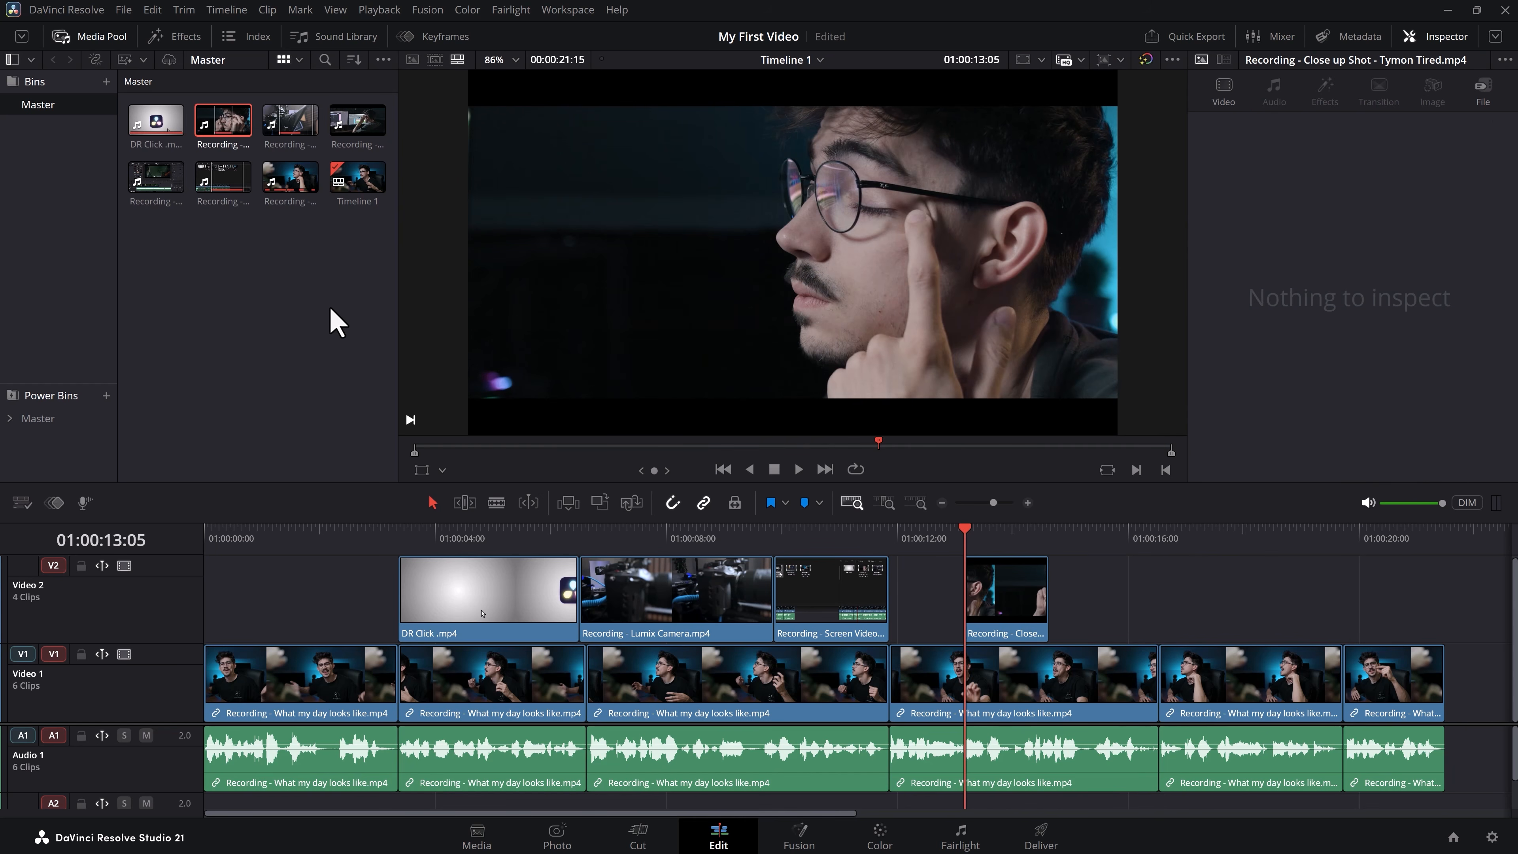
Mark a 00:00:02:26 range of the Medium Shot recording and place only its video on Video 2 directly after the close-up
{"action": "left_click", "coordinate": [361, 124]}
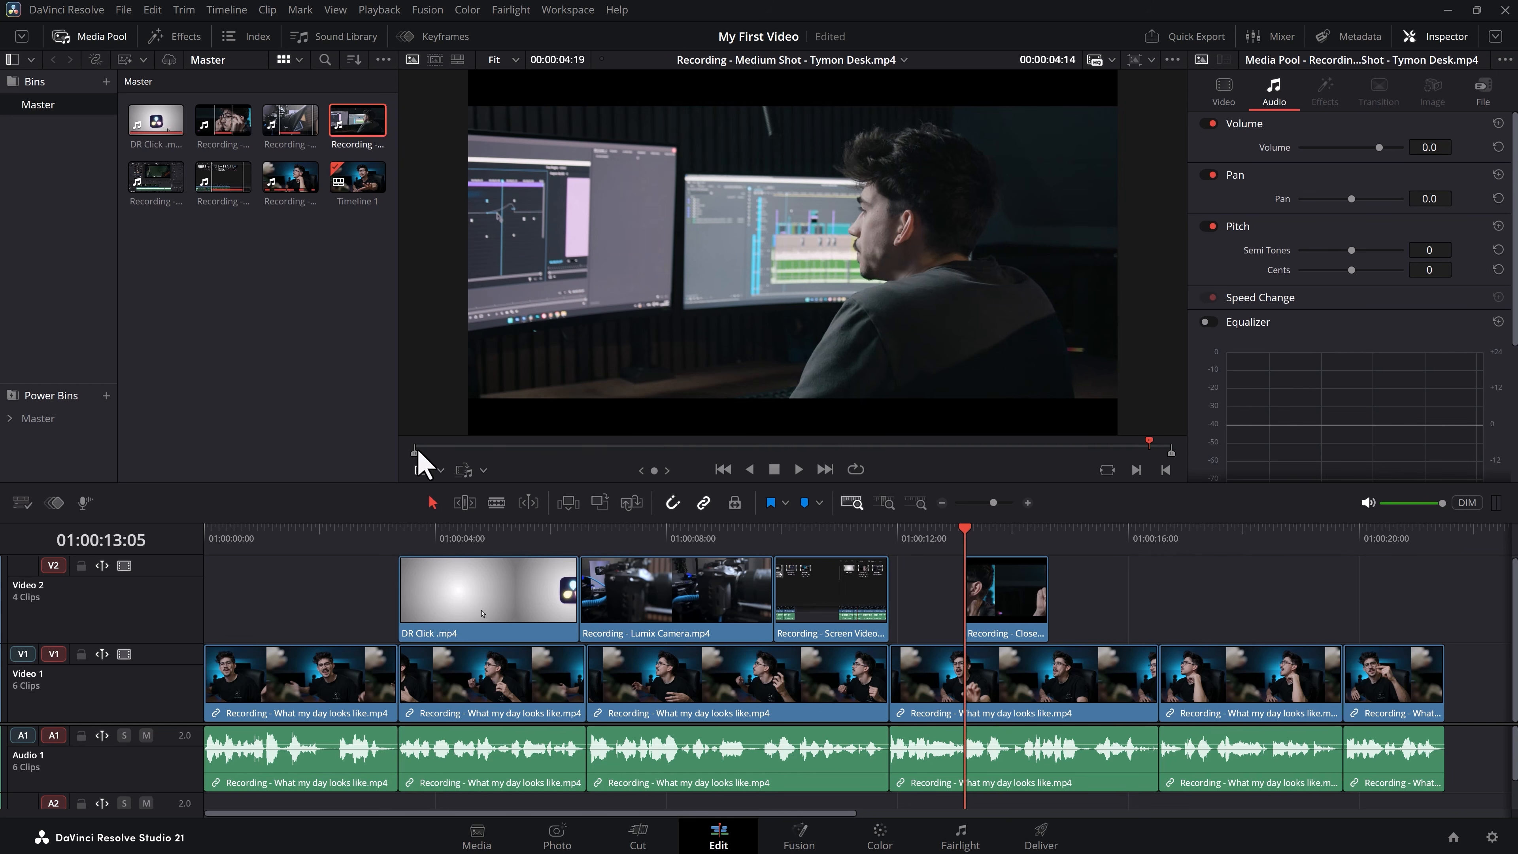
{"action": "left_click_drag", "start_coordinate": [588, 454], "coordinate": [656, 449]}
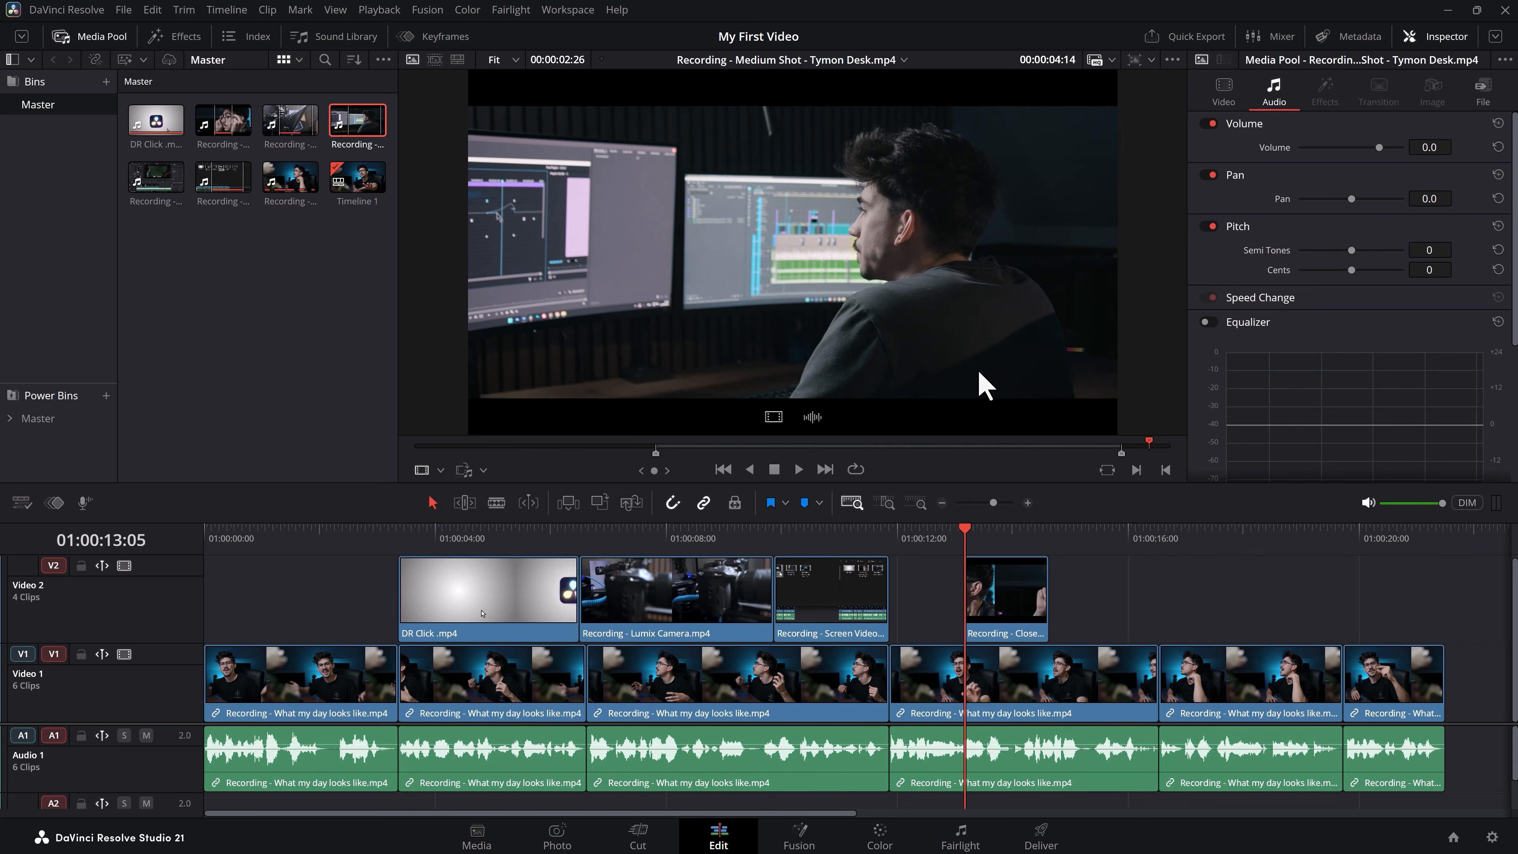
{"action": "left_click_drag", "start_coordinate": [955, 473], "coordinate": [1055, 598]}
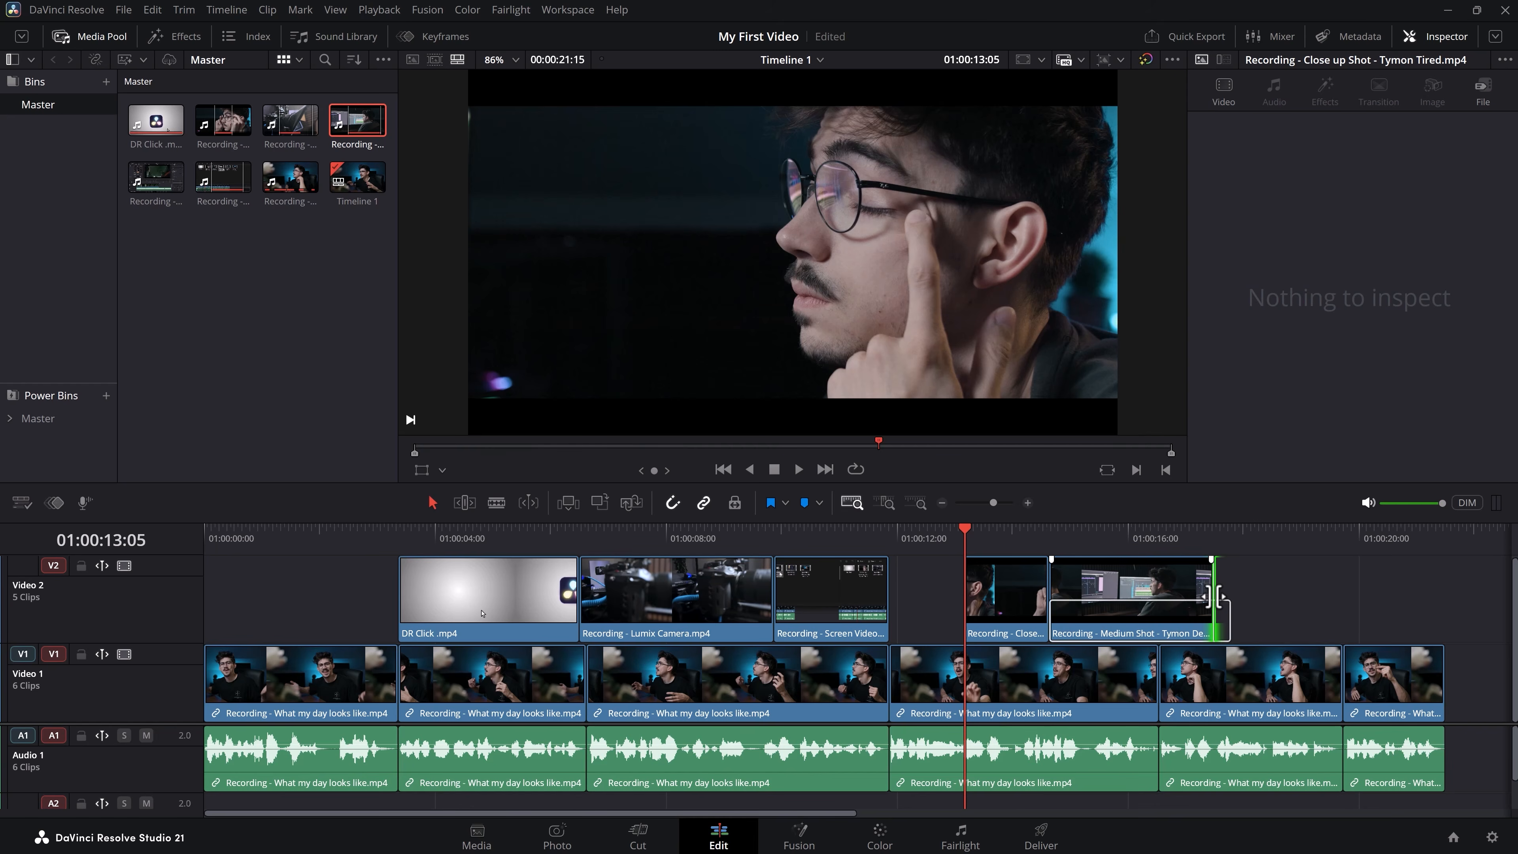
Shorten the Medium Shot clip on Video 2 to end just before 01:00:17:00 and play the timeline up to 01:00:19:24
{"action": "left_click_drag", "start_coordinate": [1218, 596], "coordinate": [1182, 596]}
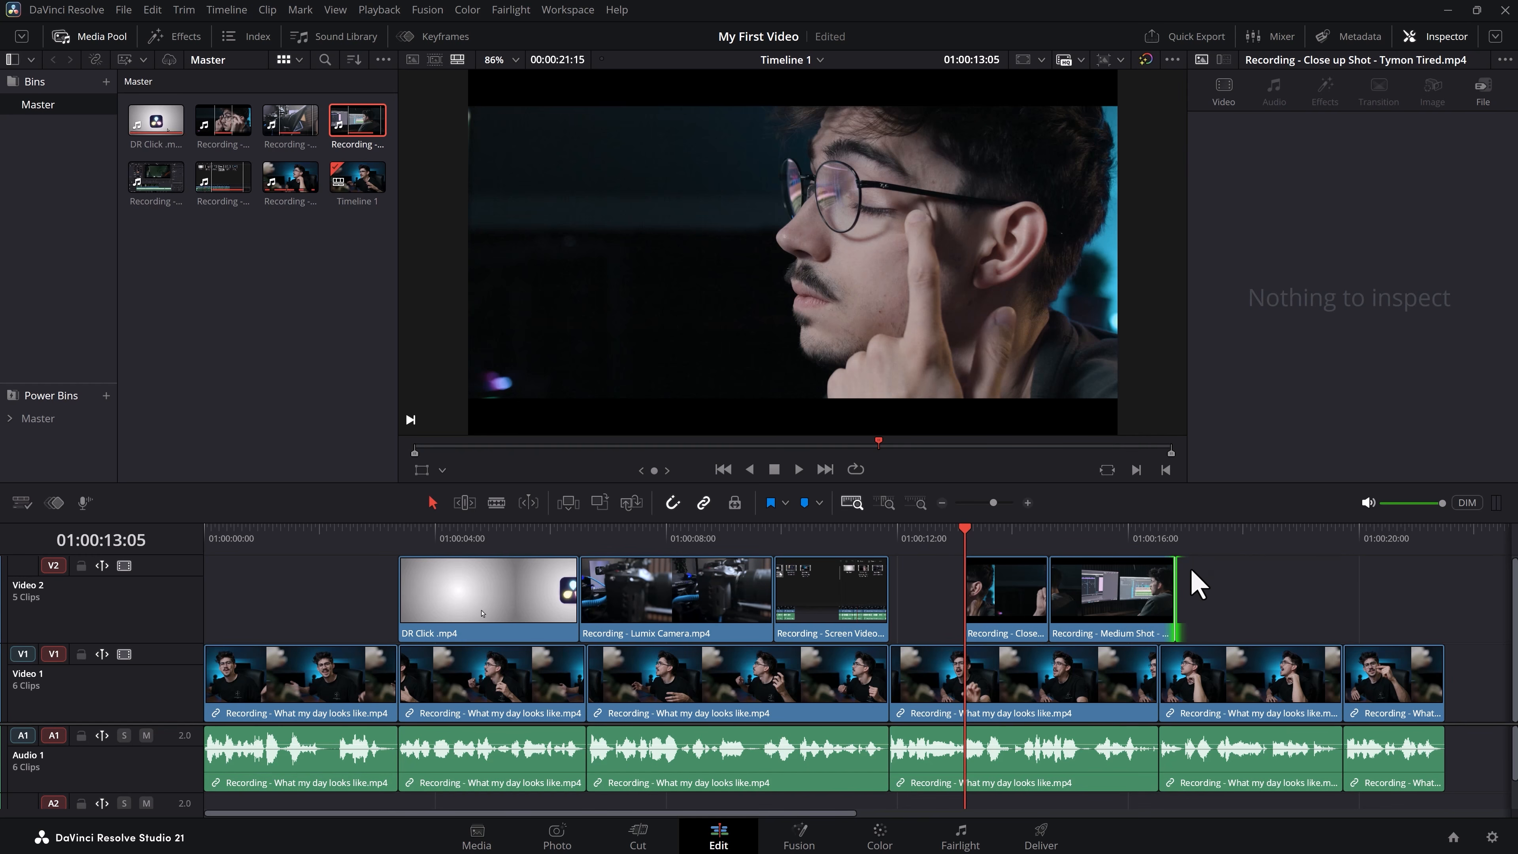
{"action": "left_click", "coordinate": [843, 538]}
{"action": "key", "text": "space"}
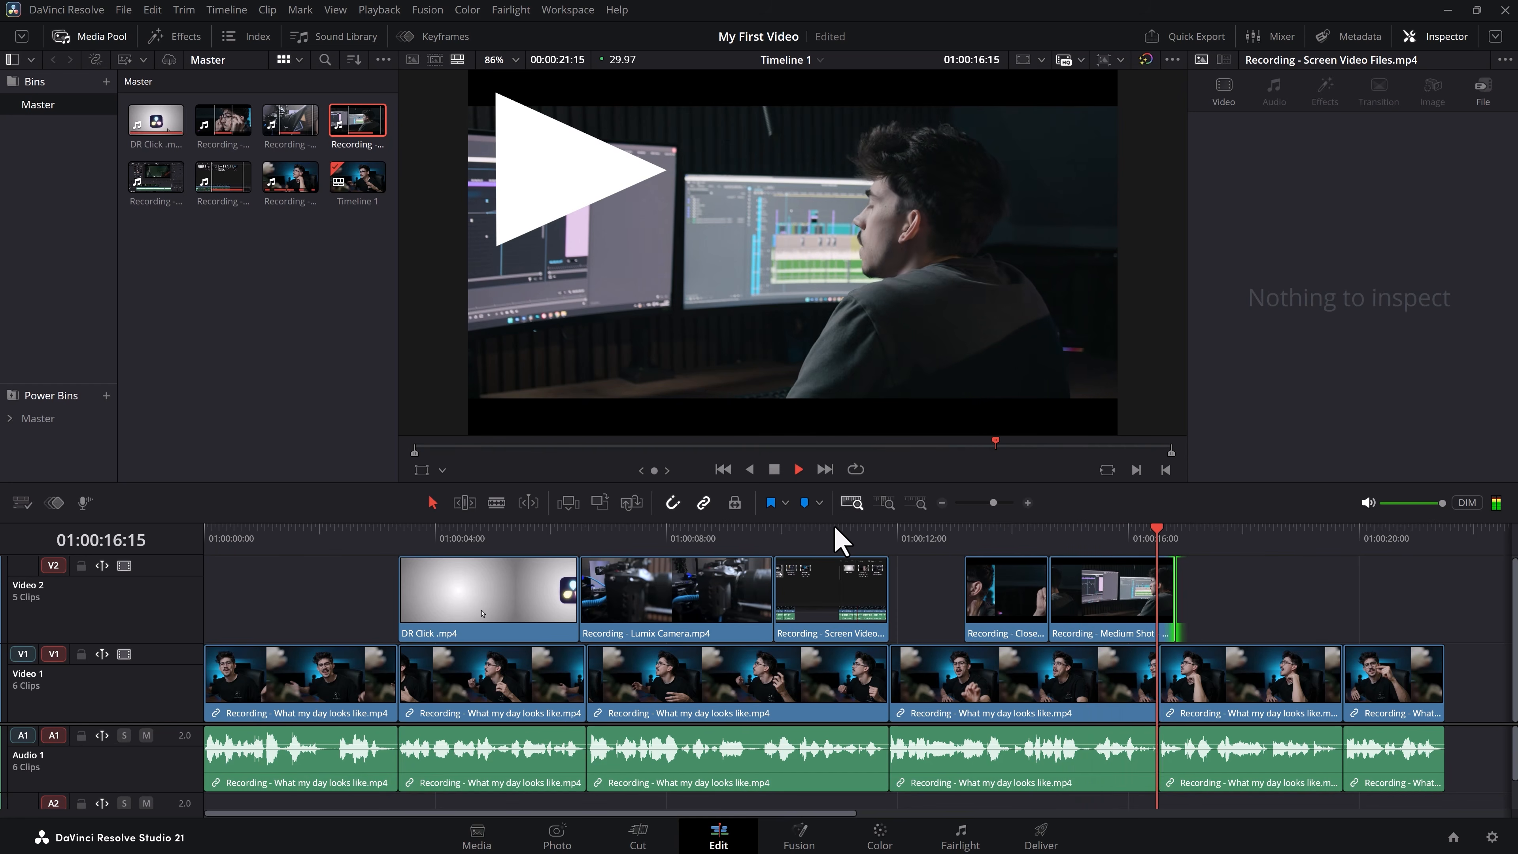
{"action": "left_click", "coordinate": [1249, 606]}
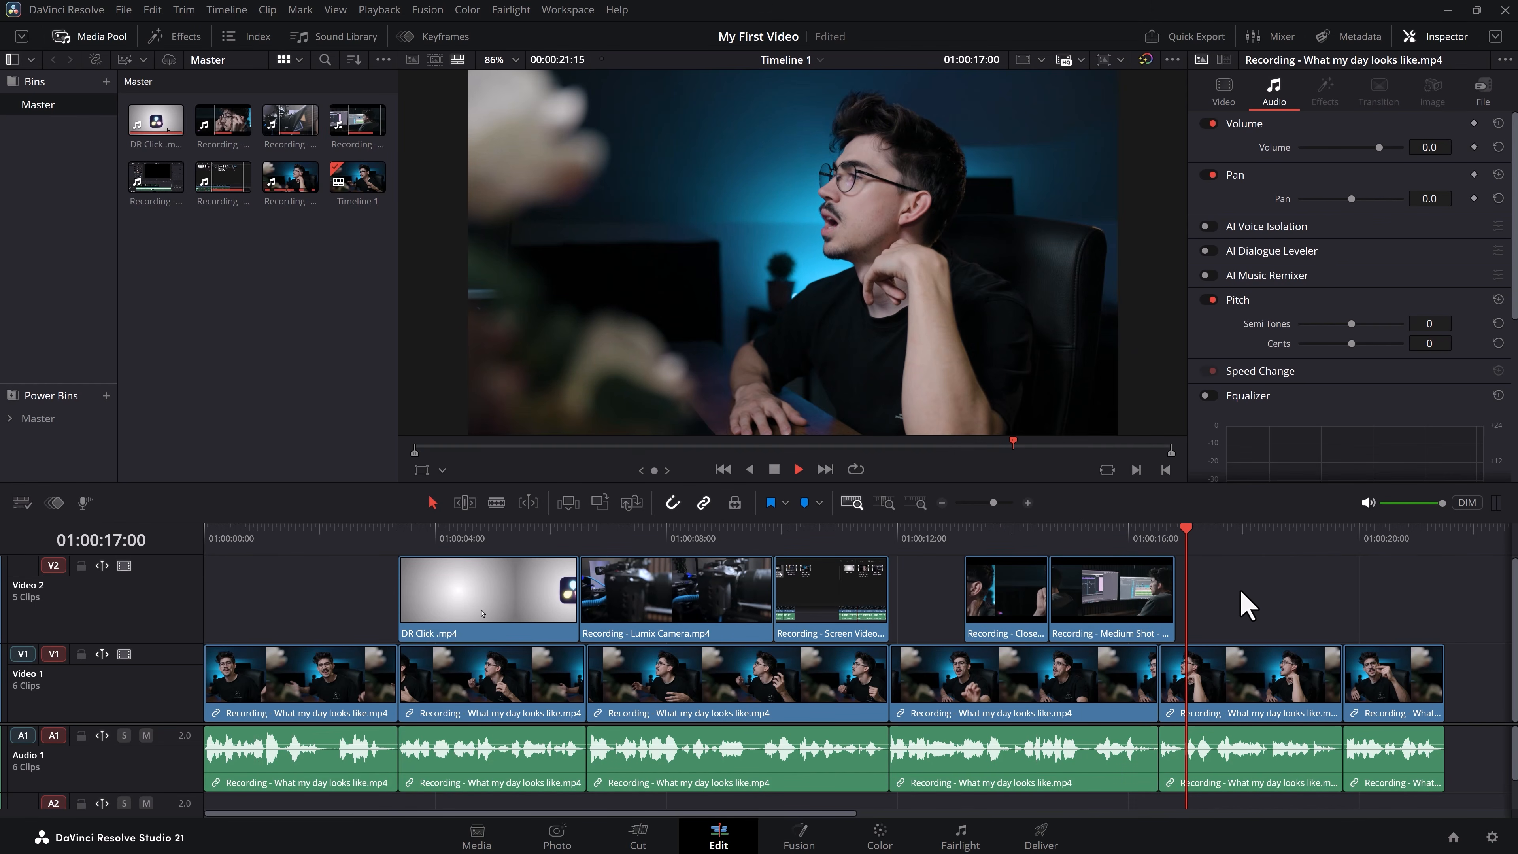
{"action": "key", "text": "space"}
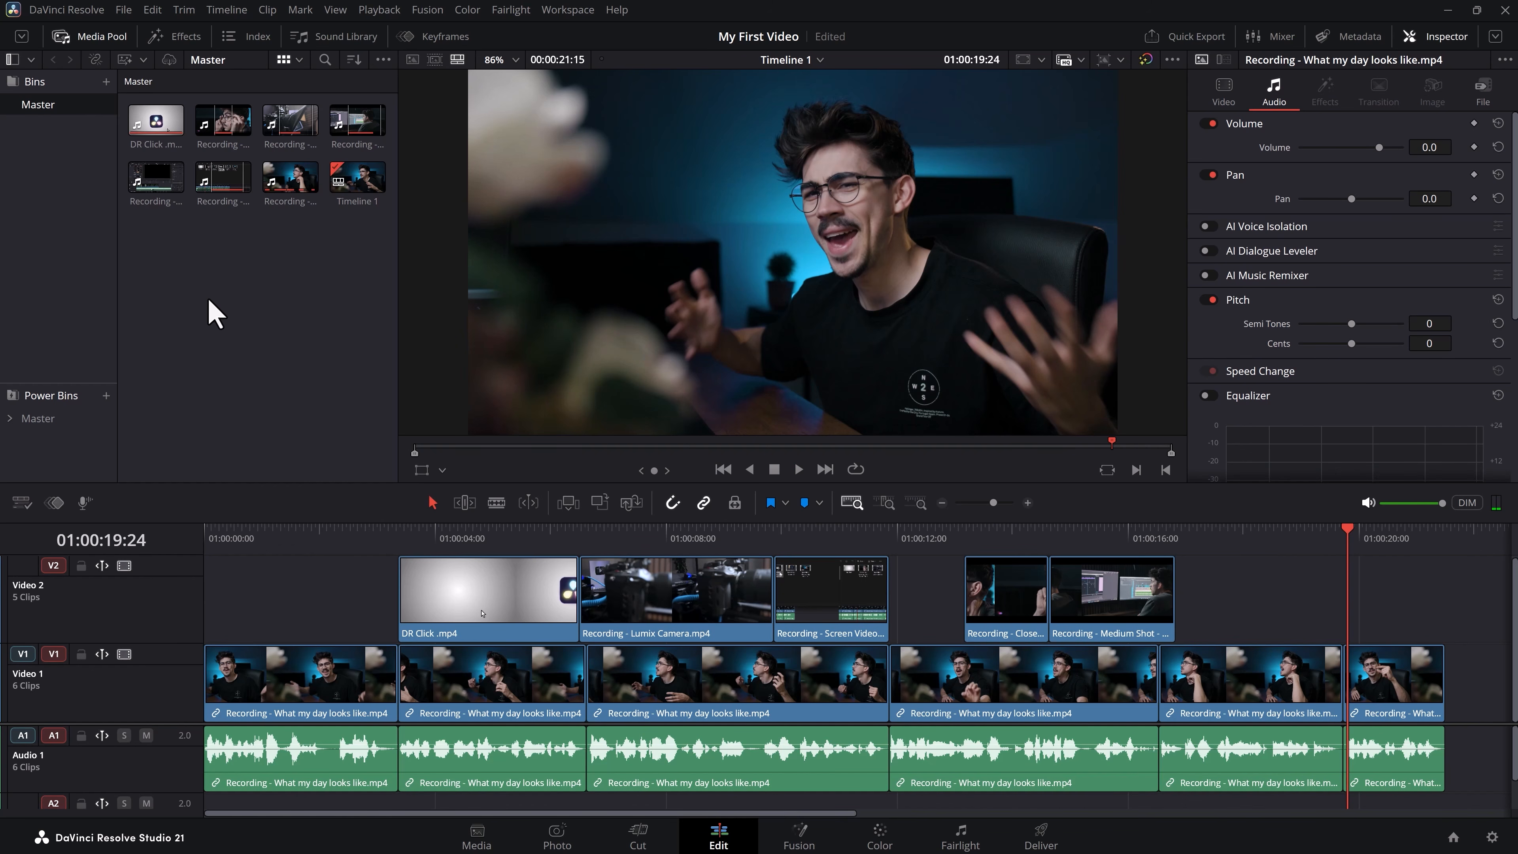
Mark a range near the start of Recording - Screen DR.mp4 and place only its video on Video 2 directly after the Medium Shot clip
{"action": "left_click", "coordinate": [157, 189]}
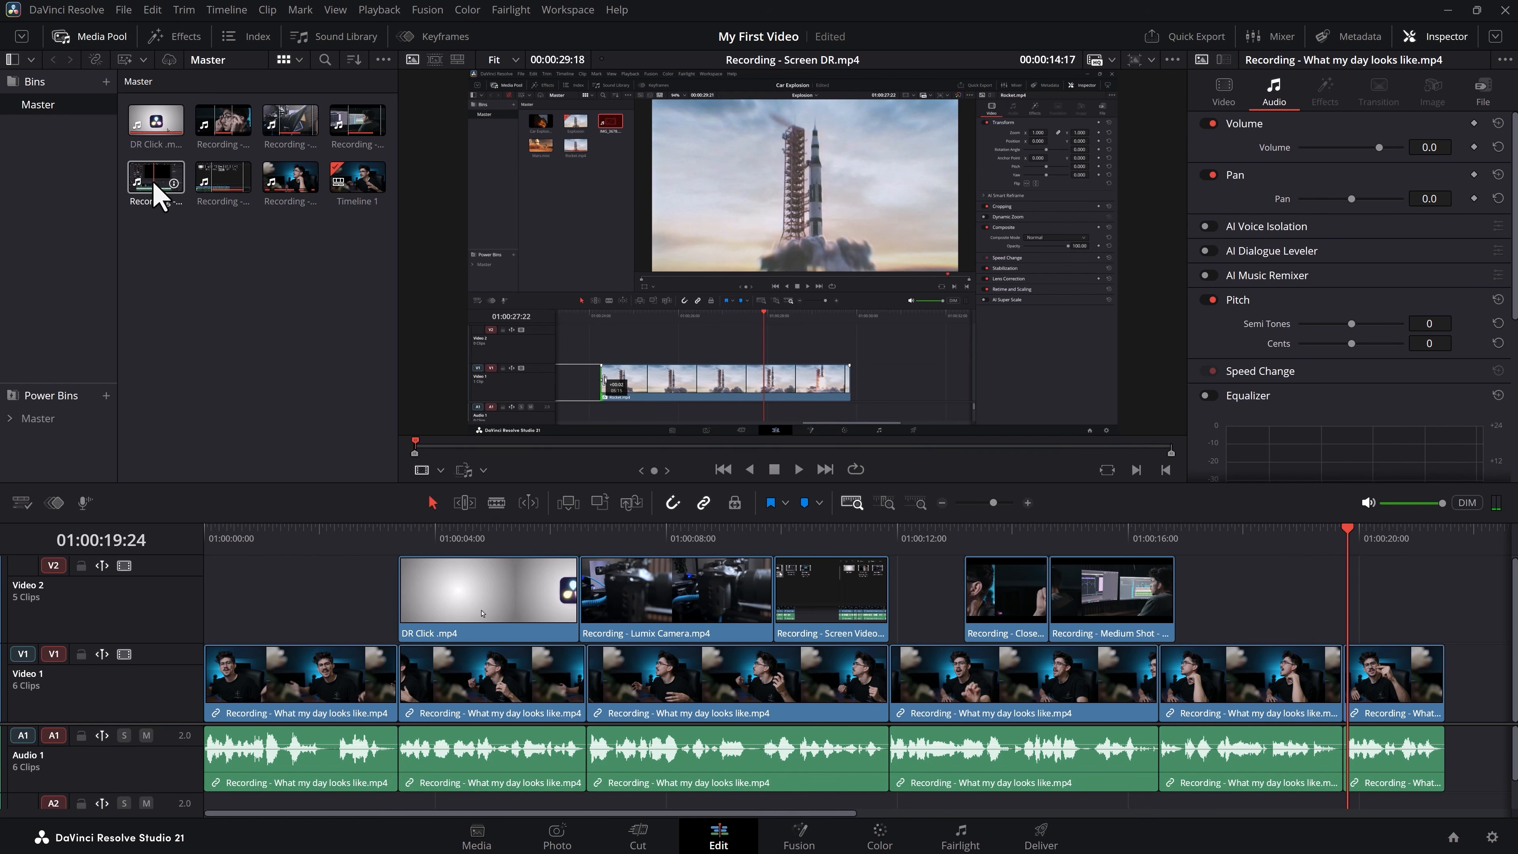
{"action": "left_click", "coordinate": [157, 188]}
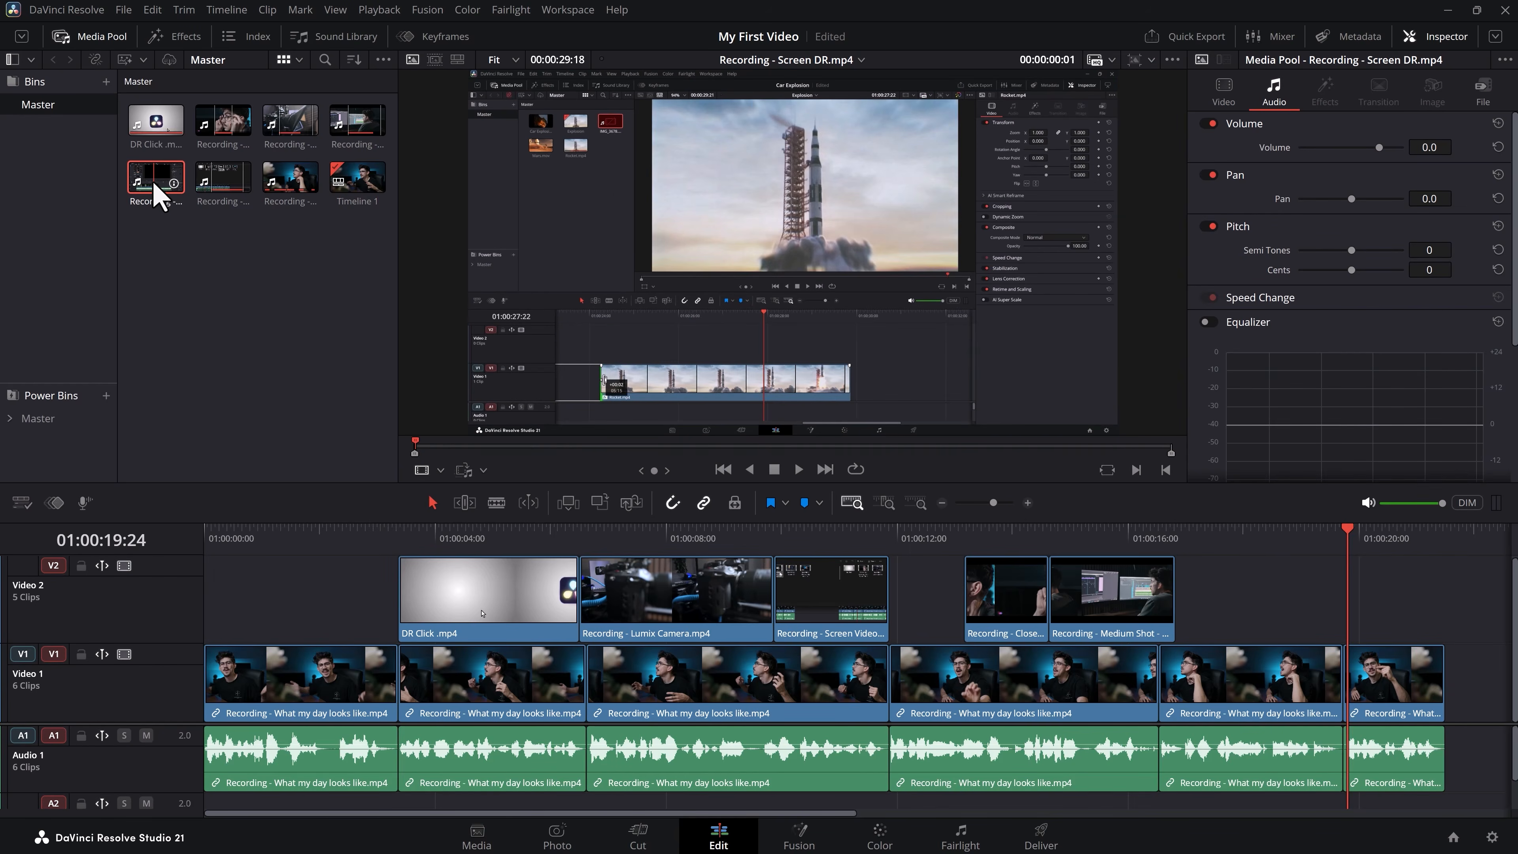
{"action": "left_click_drag", "start_coordinate": [426, 457], "coordinate": [463, 453]}
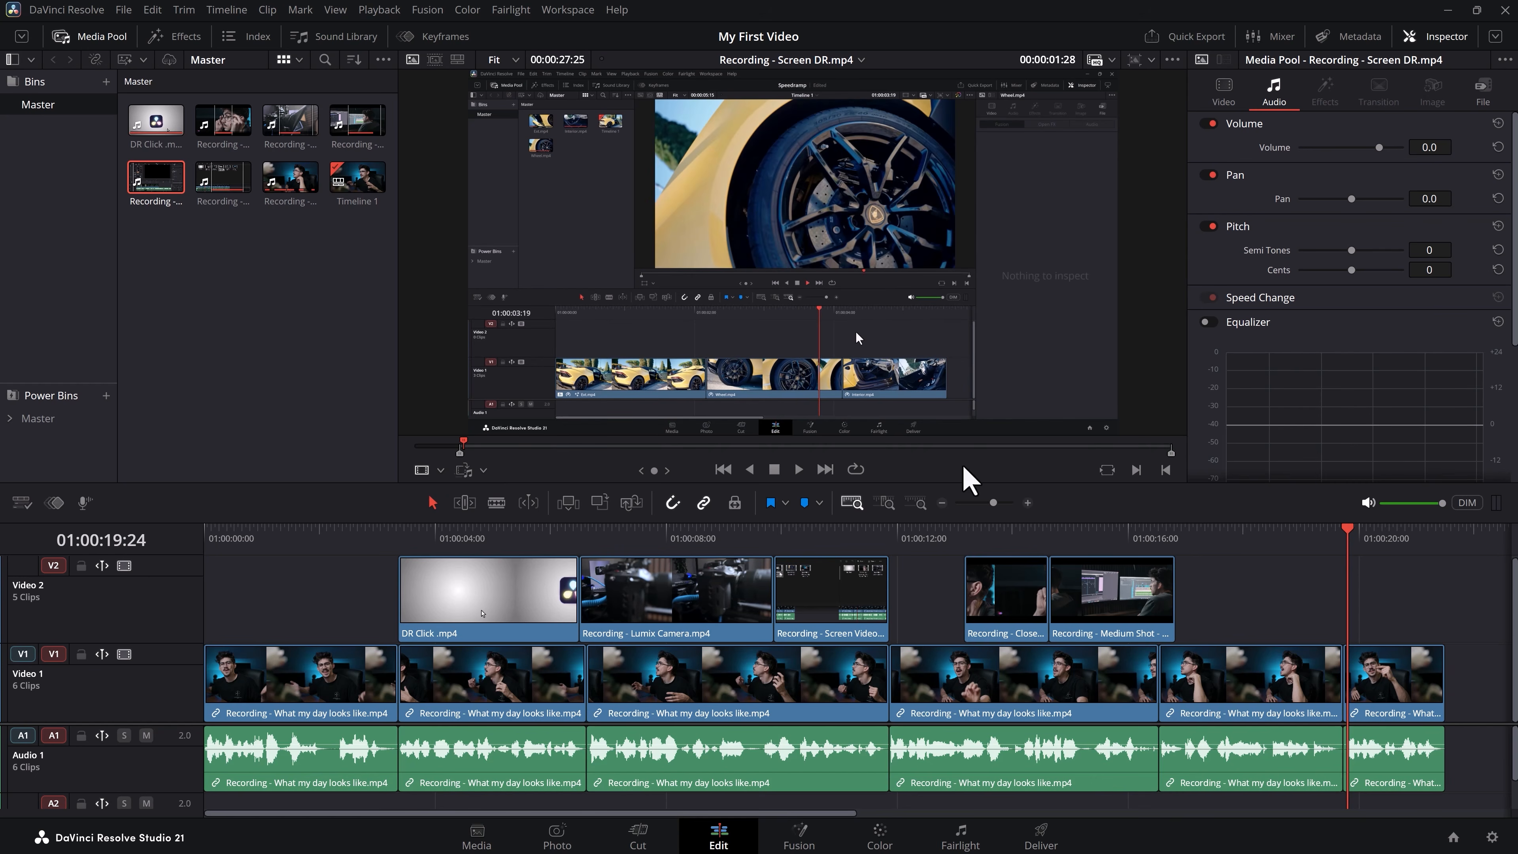
{"action": "left_click_drag", "start_coordinate": [1173, 455], "coordinate": [527, 436]}
{"action": "left_click_drag", "start_coordinate": [773, 417], "coordinate": [1179, 583]}
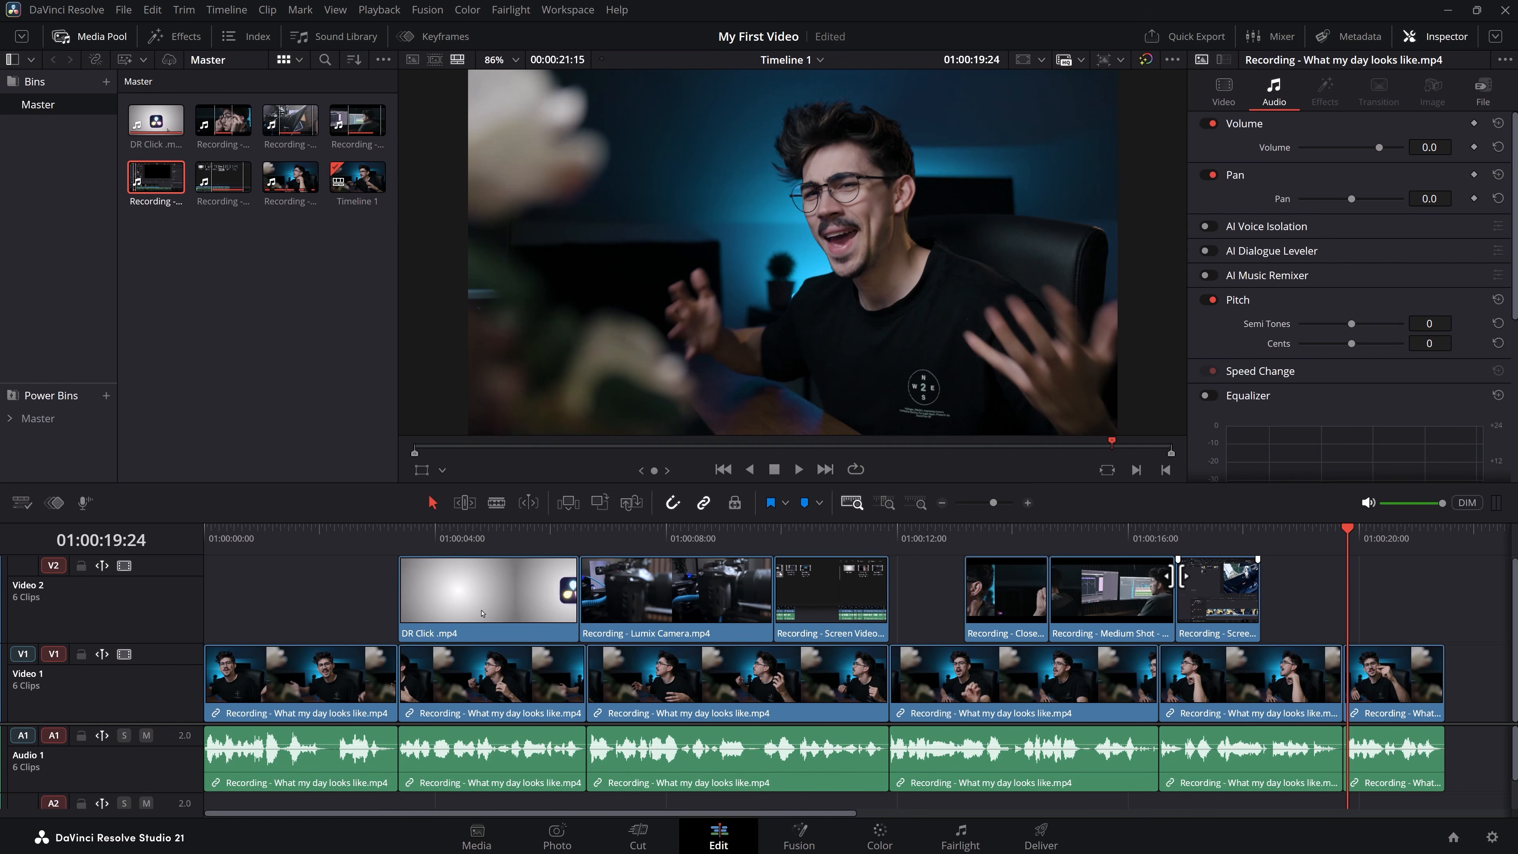
Mark a 00:00:02:23 range just past the middle of Recording - Screen DR.mp4 and append only its video after the last clip on Video 2
{"action": "double_click", "coordinate": [157, 179]}
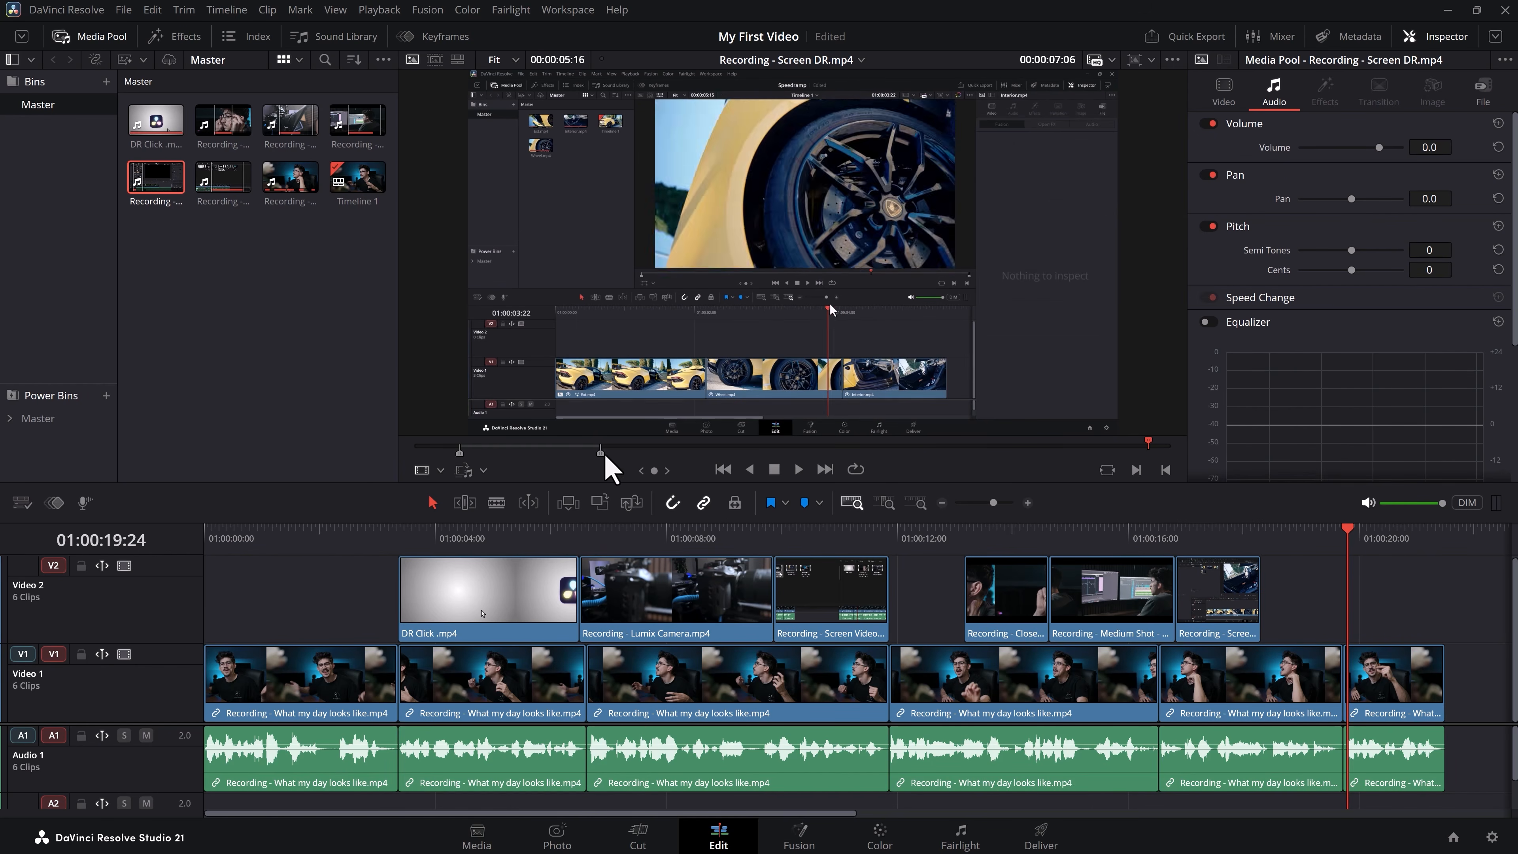
{"action": "left_click_drag", "start_coordinate": [602, 455], "coordinate": [869, 459]}
{"action": "left_click_drag", "start_coordinate": [460, 455], "coordinate": [838, 452]}
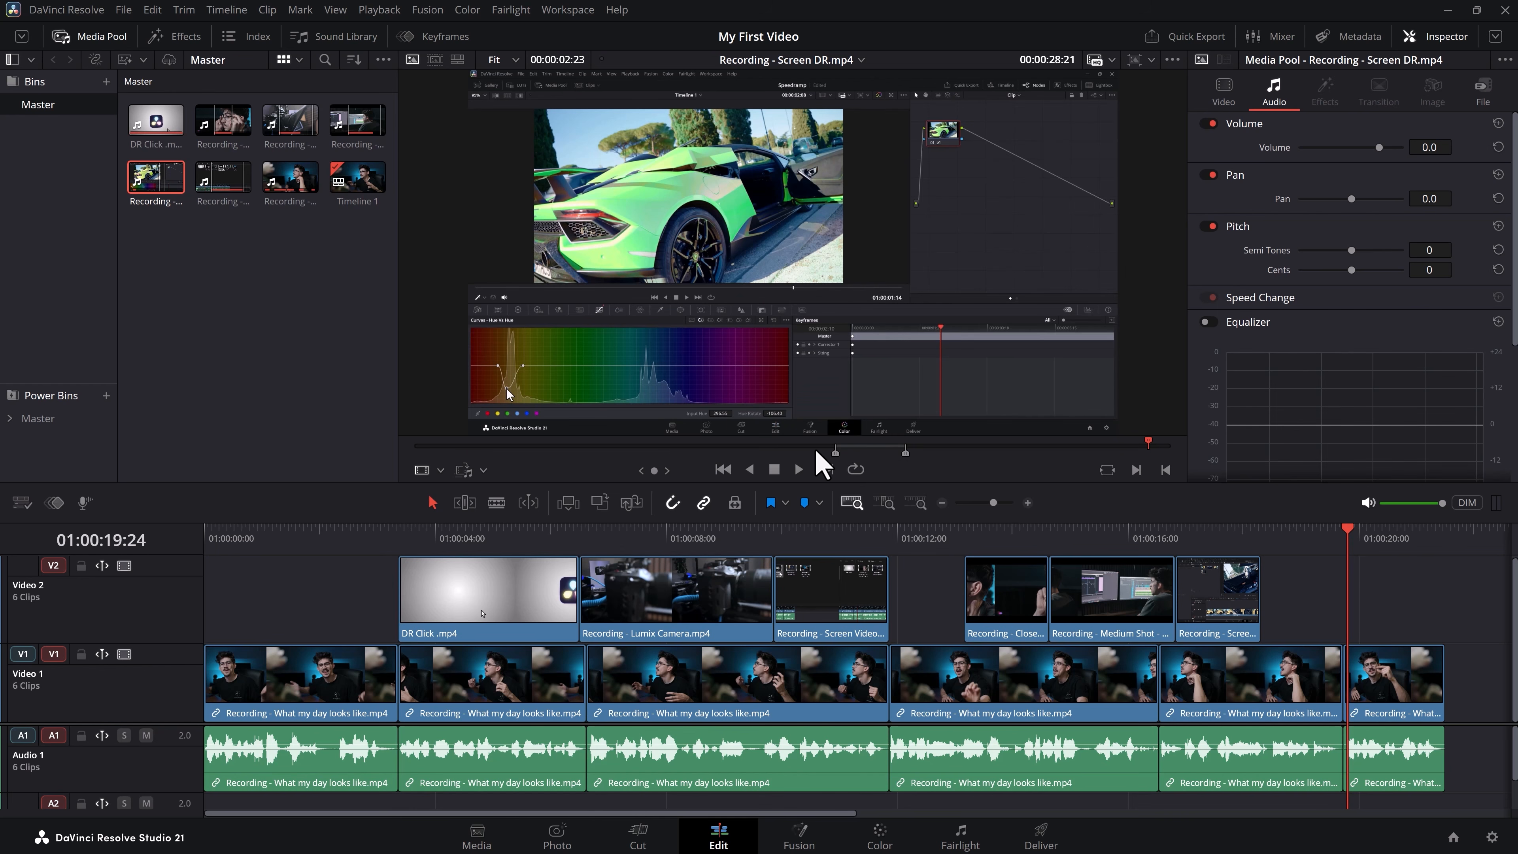
{"action": "mouse_move", "coordinate": [794, 414]}
{"action": "left_click_drag", "start_coordinate": [771, 416], "coordinate": [1265, 578]}
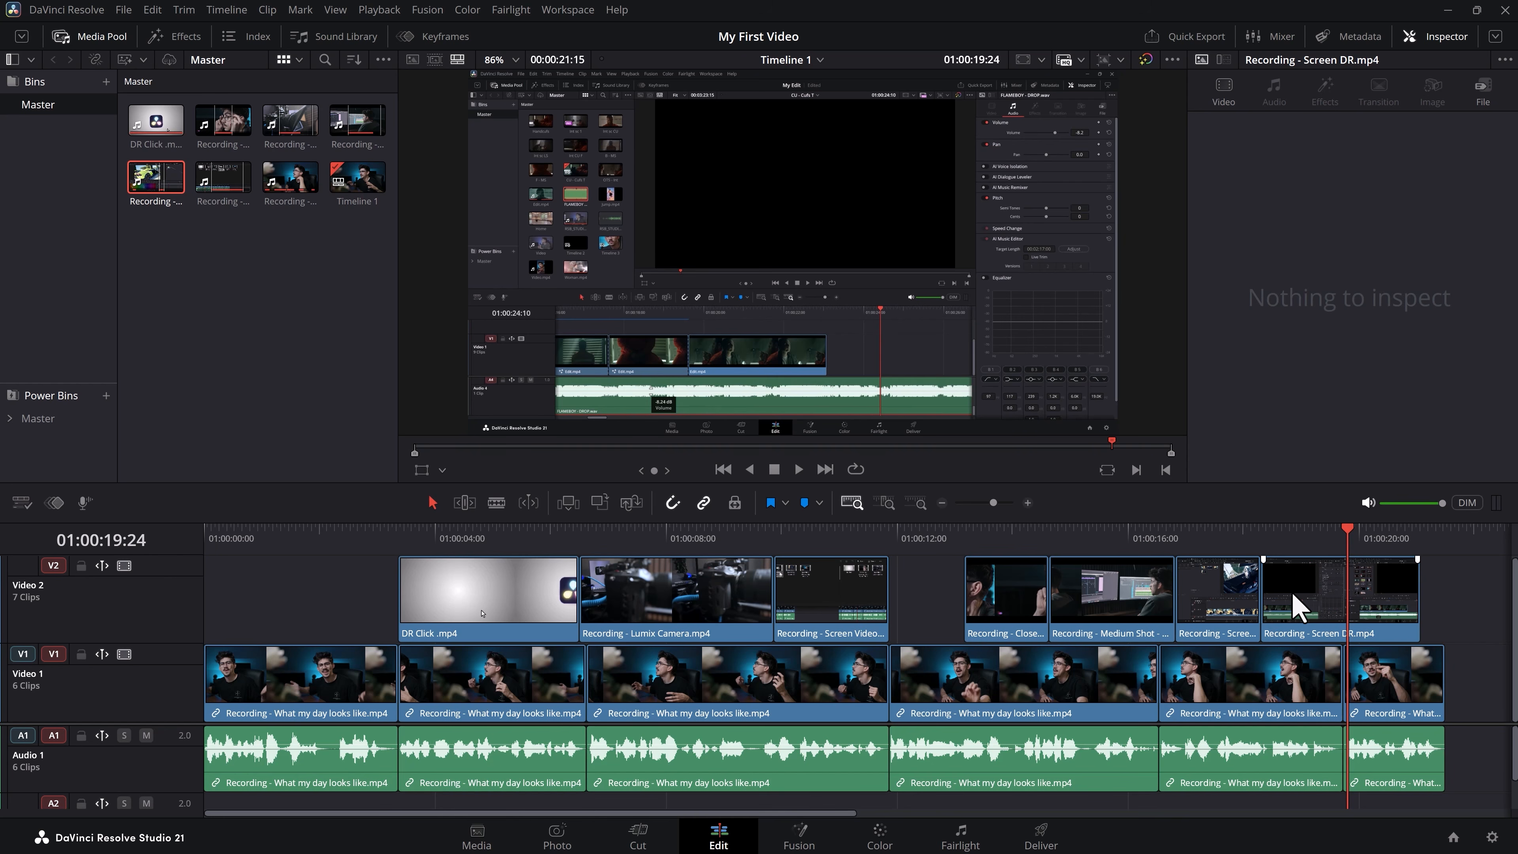
Append only the video of a later 00:00:03:26 range of Recording - Screen DR.mp4 on Video 2 and trim its end to the playhead near 01:00:21:00
{"action": "double_click", "coordinate": [159, 191]}
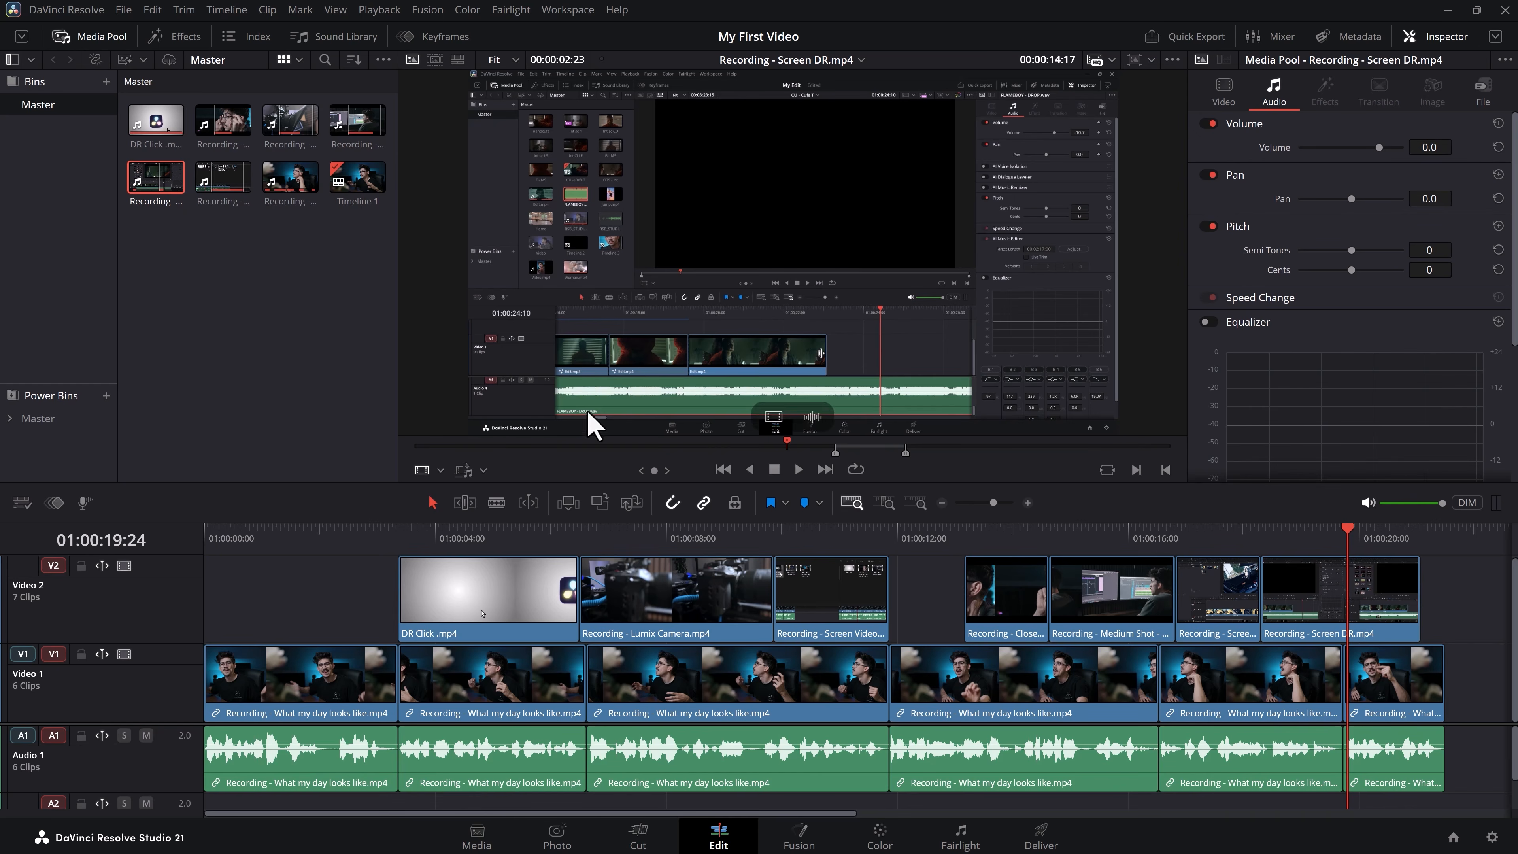
{"action": "left_click_drag", "start_coordinate": [837, 453], "coordinate": [982, 453]}
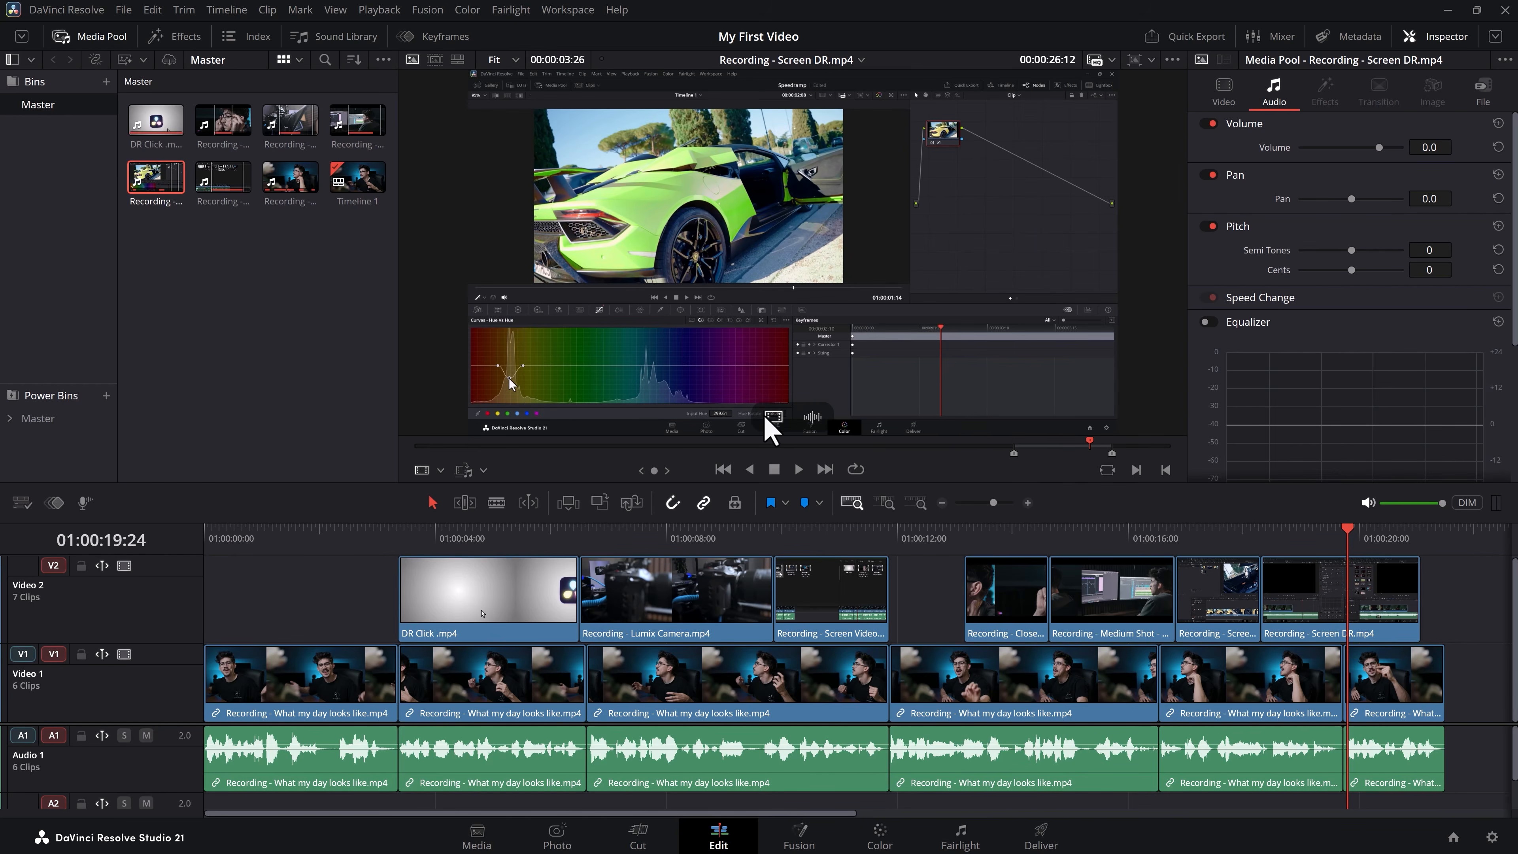
{"action": "left_click_drag", "start_coordinate": [768, 419], "coordinate": [1430, 577]}
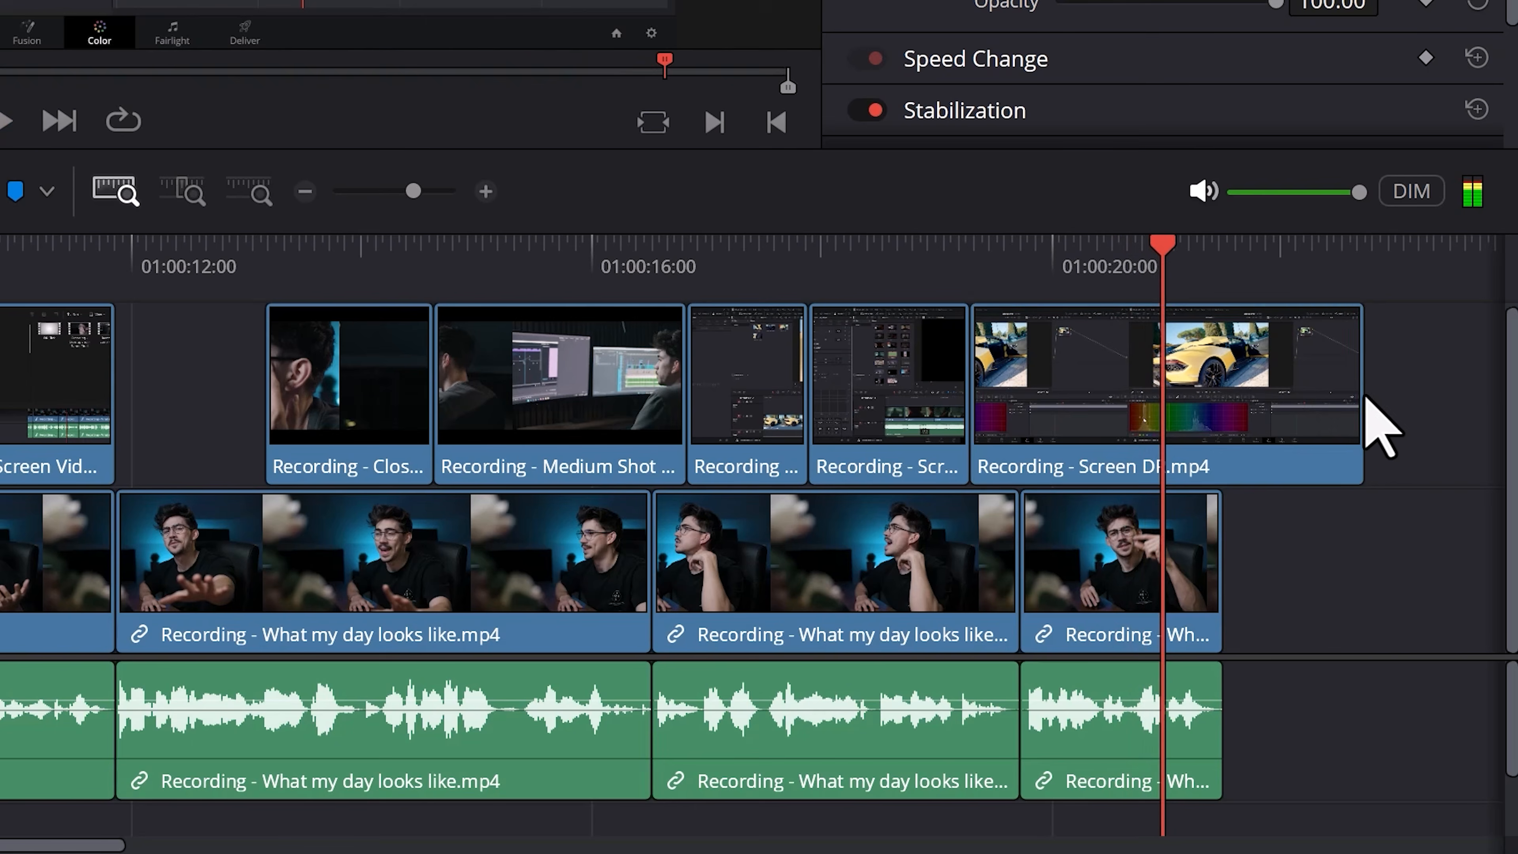
{"action": "left_click_drag", "start_coordinate": [1345, 384], "coordinate": [1162, 384]}
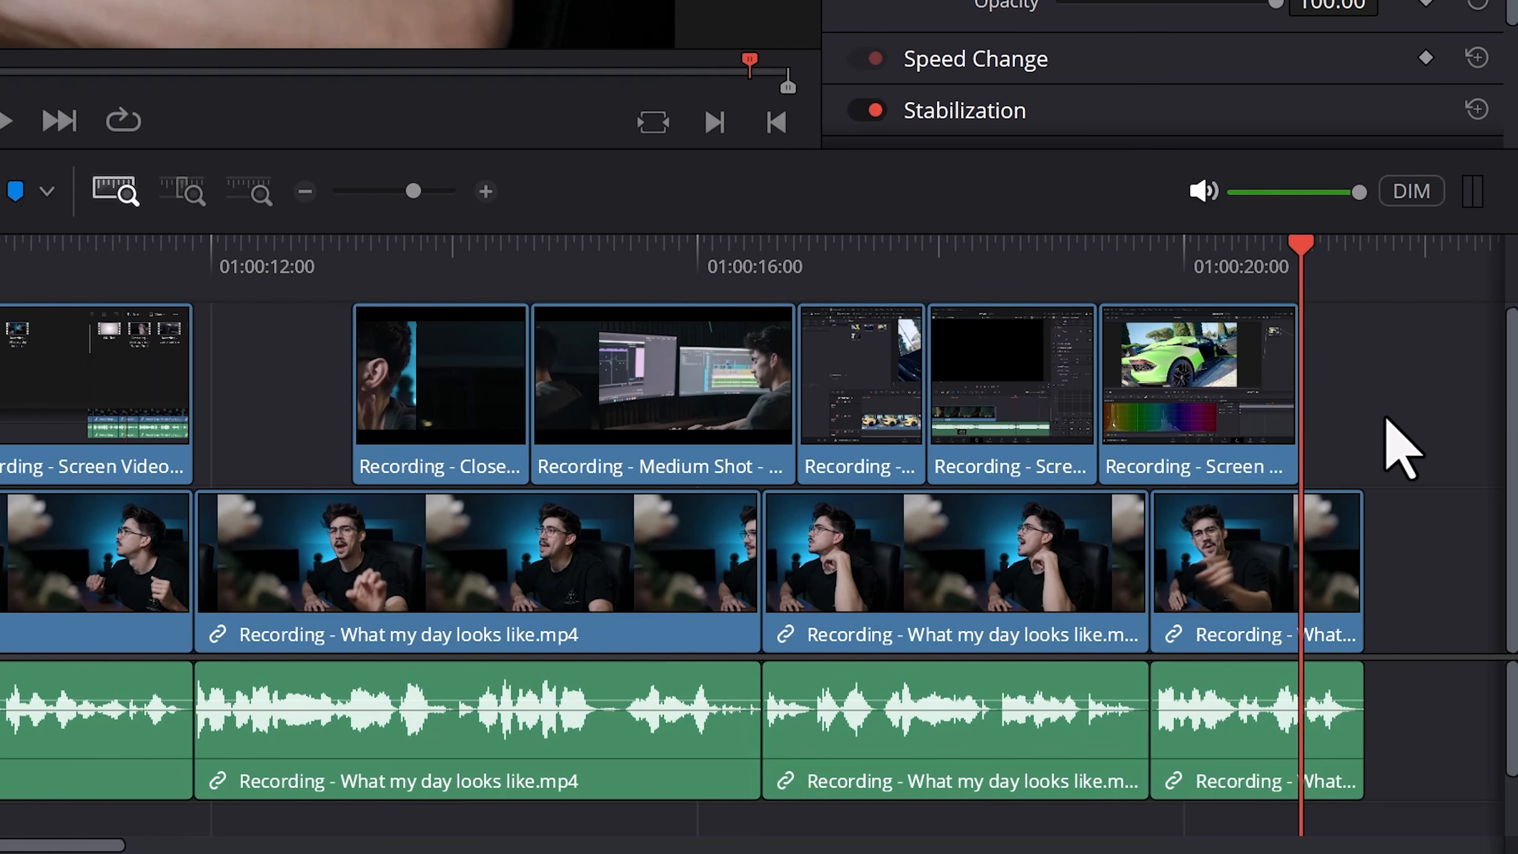
Crop the Screen Video Files clip at 01:00:10:20 by 58.6 left, 366.4 right, 98.9 top and 676 bottom
{"action": "left_click_drag", "start_coordinate": [1005, 511], "coordinate": [801, 523]}
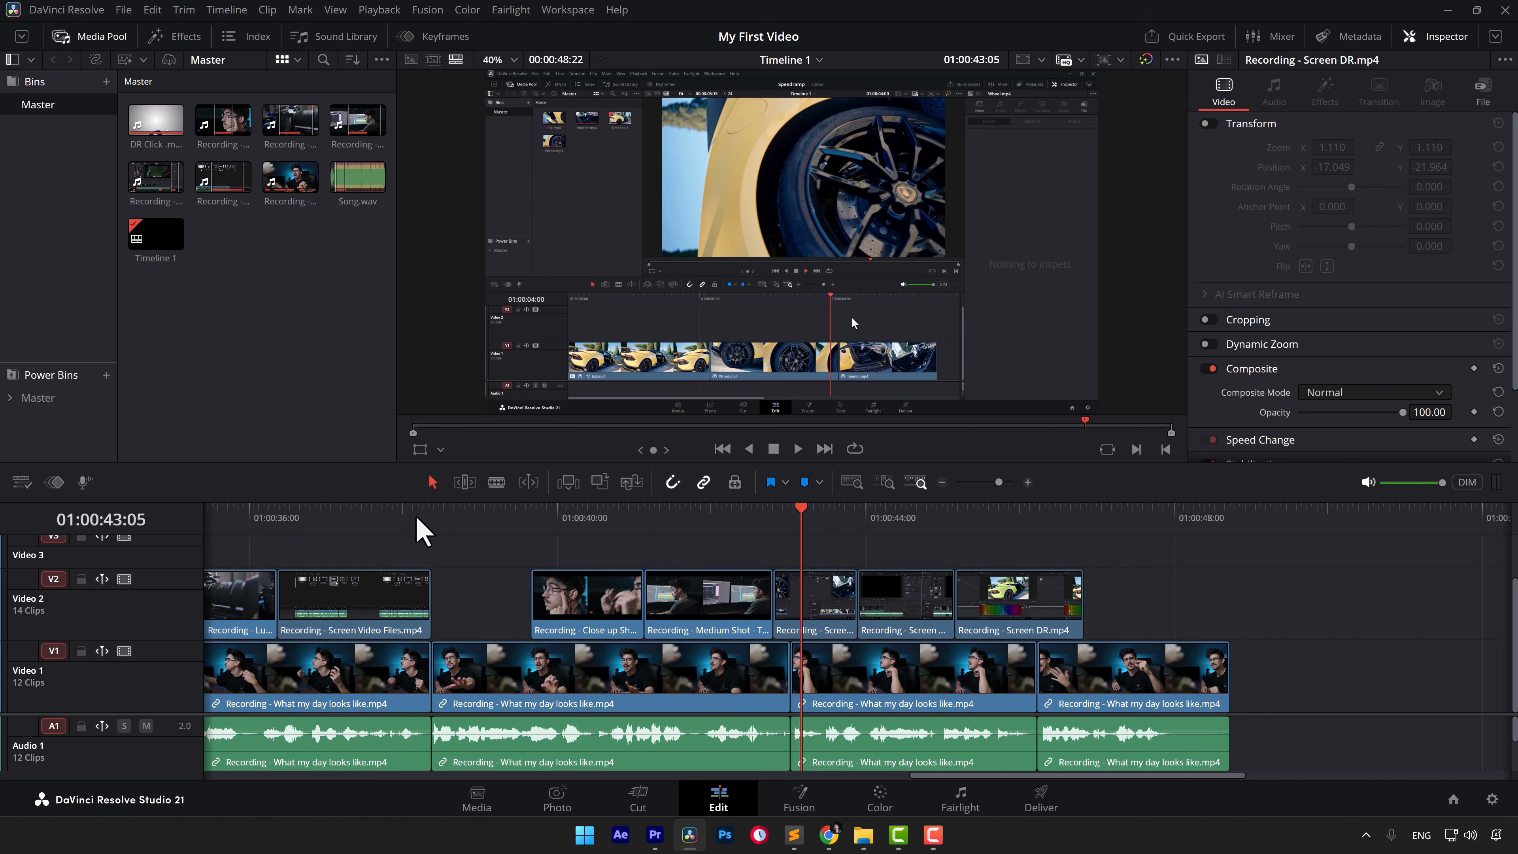
{"action": "left_click_drag", "start_coordinate": [357, 521], "coordinate": [339, 518]}
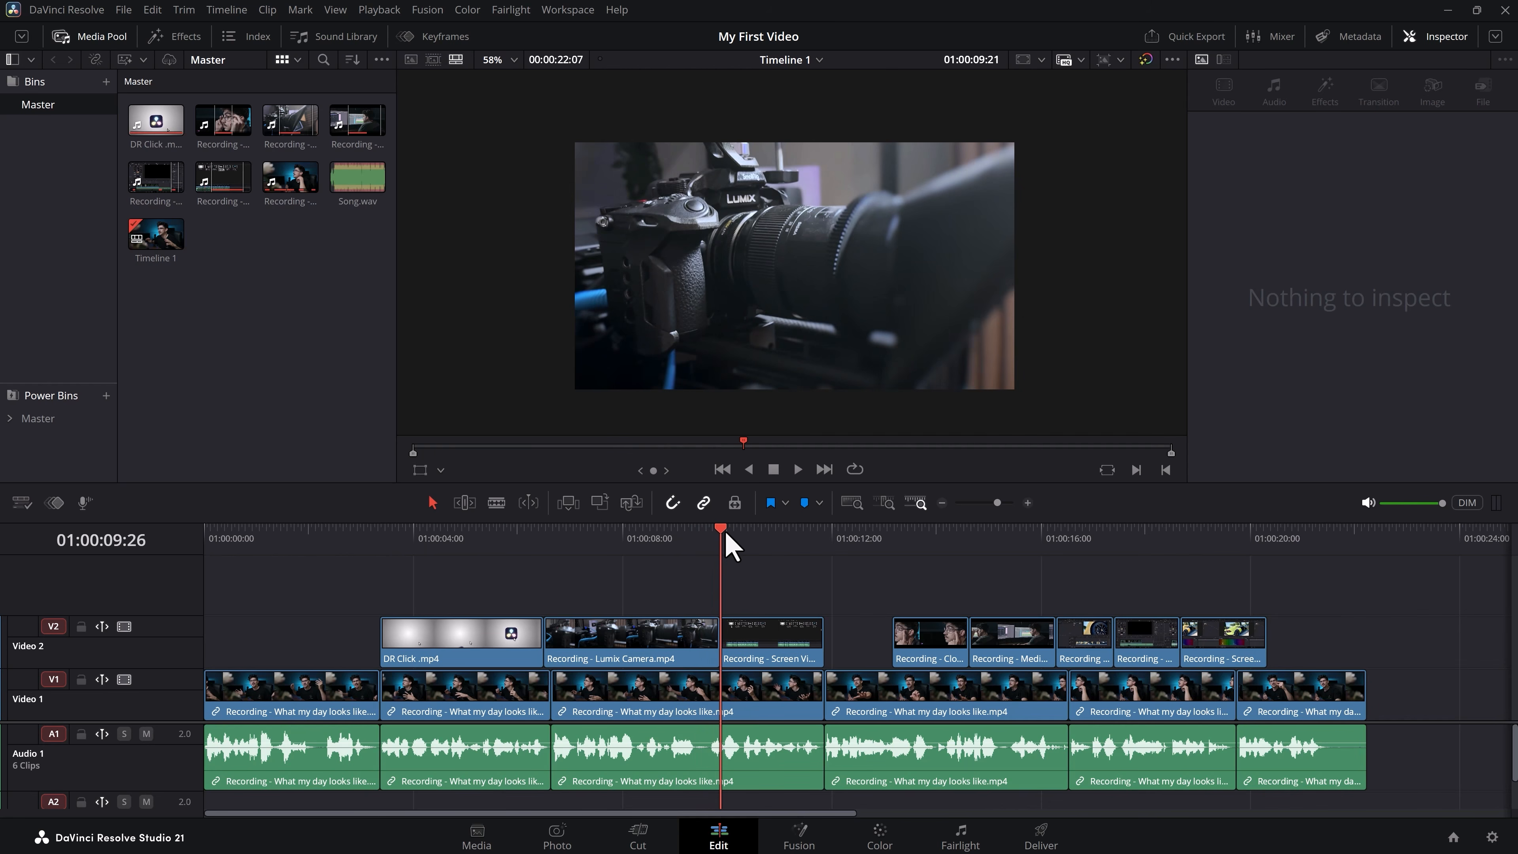
{"action": "left_click_drag", "start_coordinate": [725, 535], "coordinate": [763, 536]}
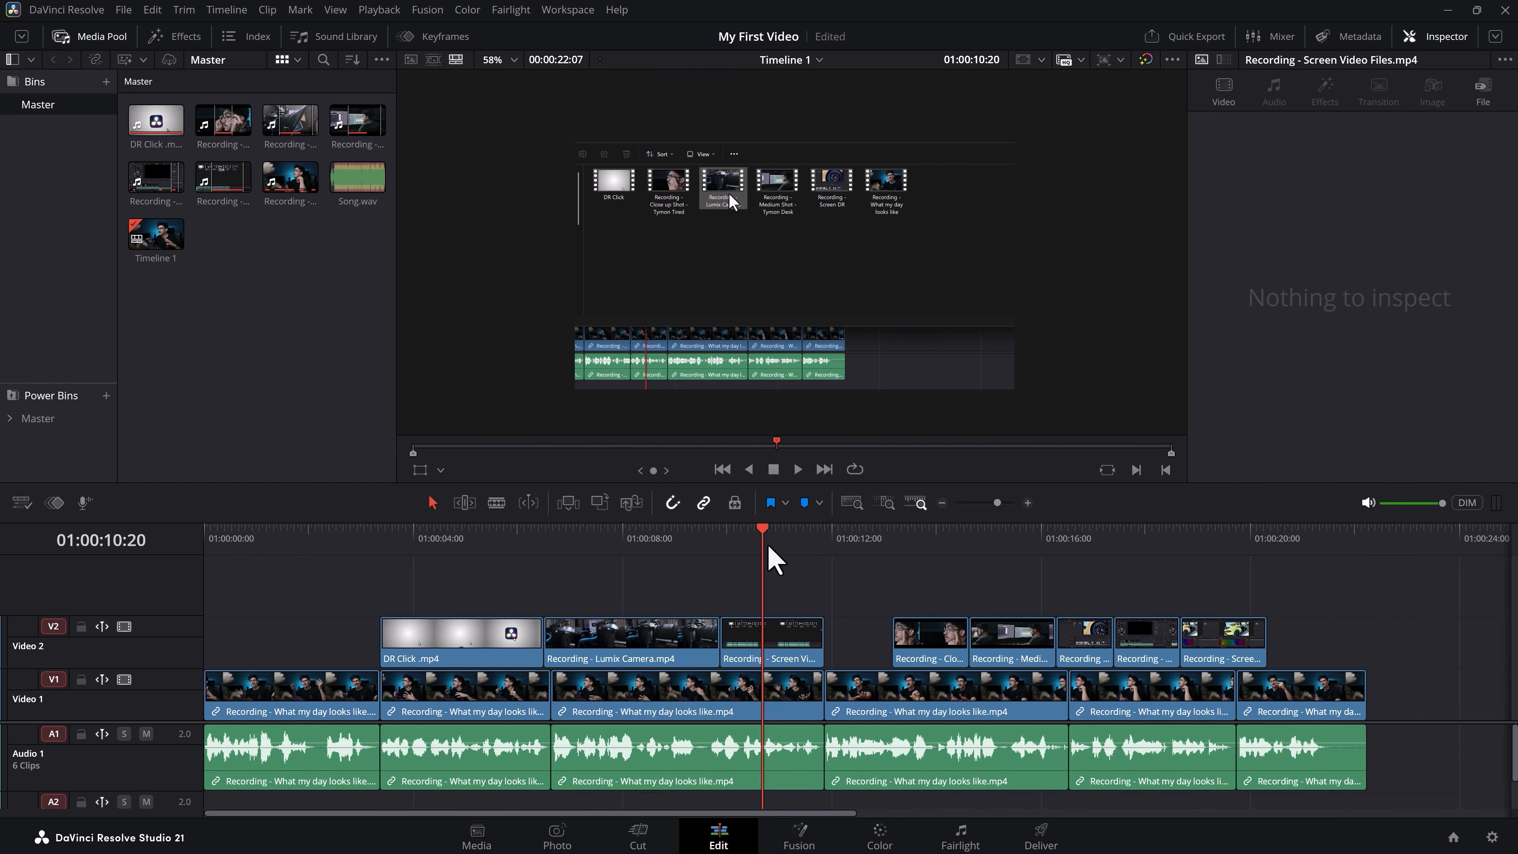
{"action": "left_click", "coordinate": [784, 645]}
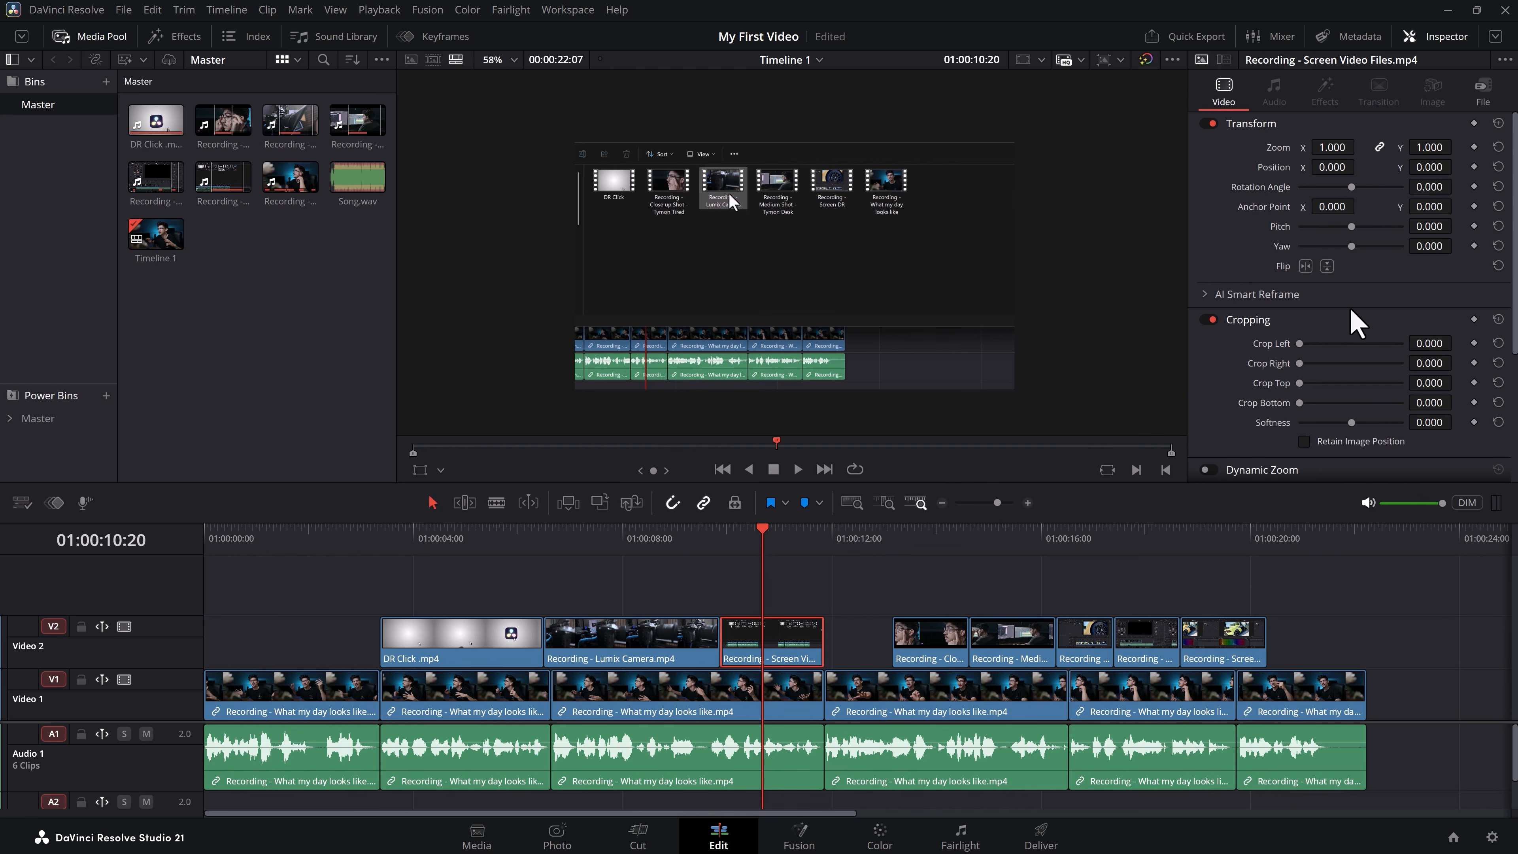
{"action": "left_click_drag", "start_coordinate": [1302, 343], "coordinate": [1319, 363]}
{"action": "left_click_drag", "start_coordinate": [1300, 382], "coordinate": [1364, 393]}
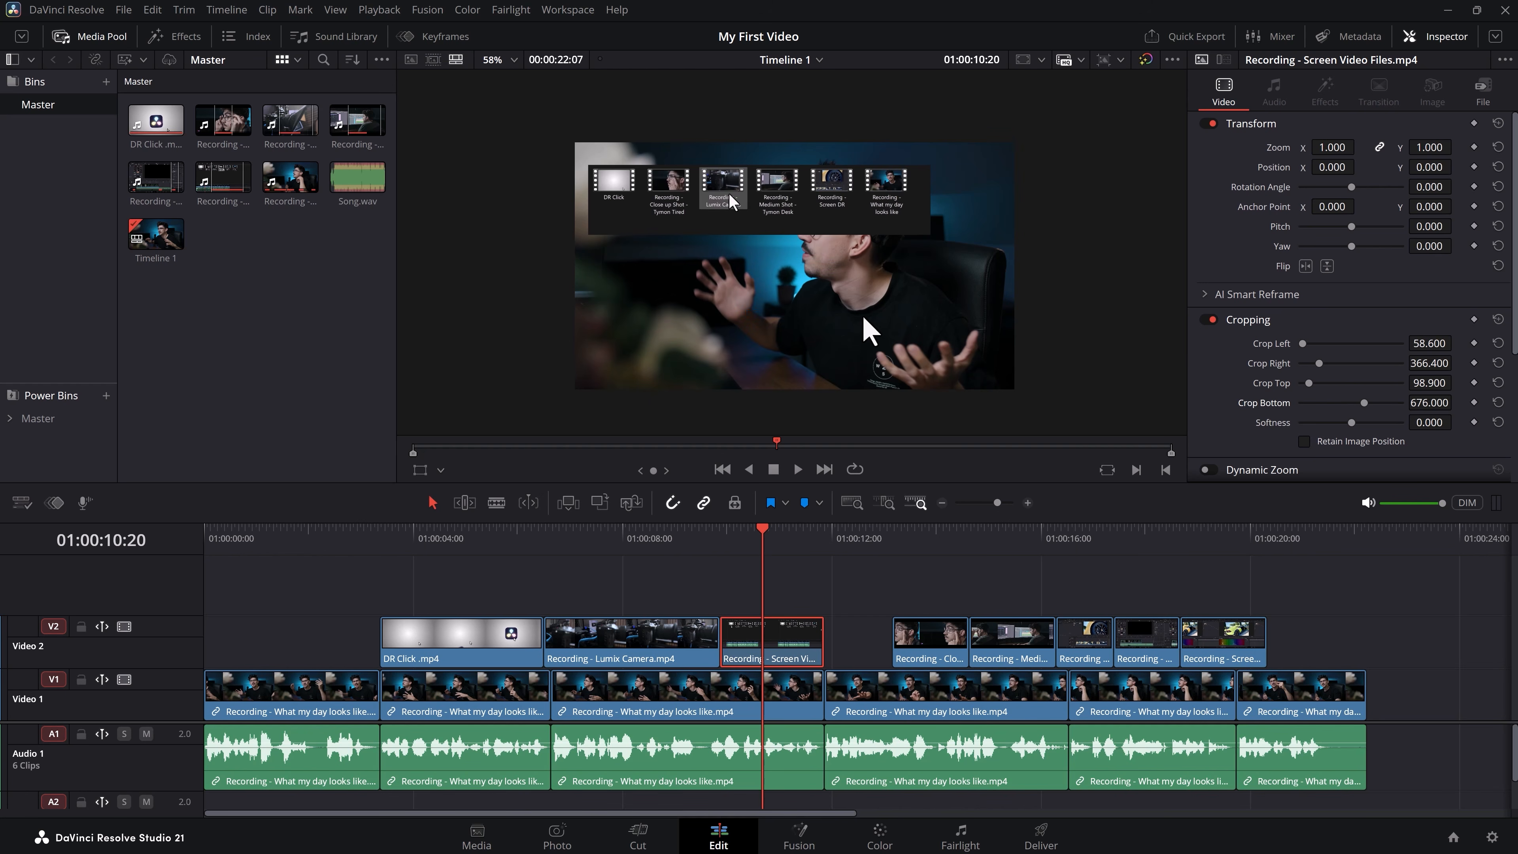
Move the cropped Screen Video Files clip up to Video 3 and place a Solid Color generator of equal length beneath it on Video 2
{"action": "left_click_drag", "start_coordinate": [788, 652], "coordinate": [783, 601]}
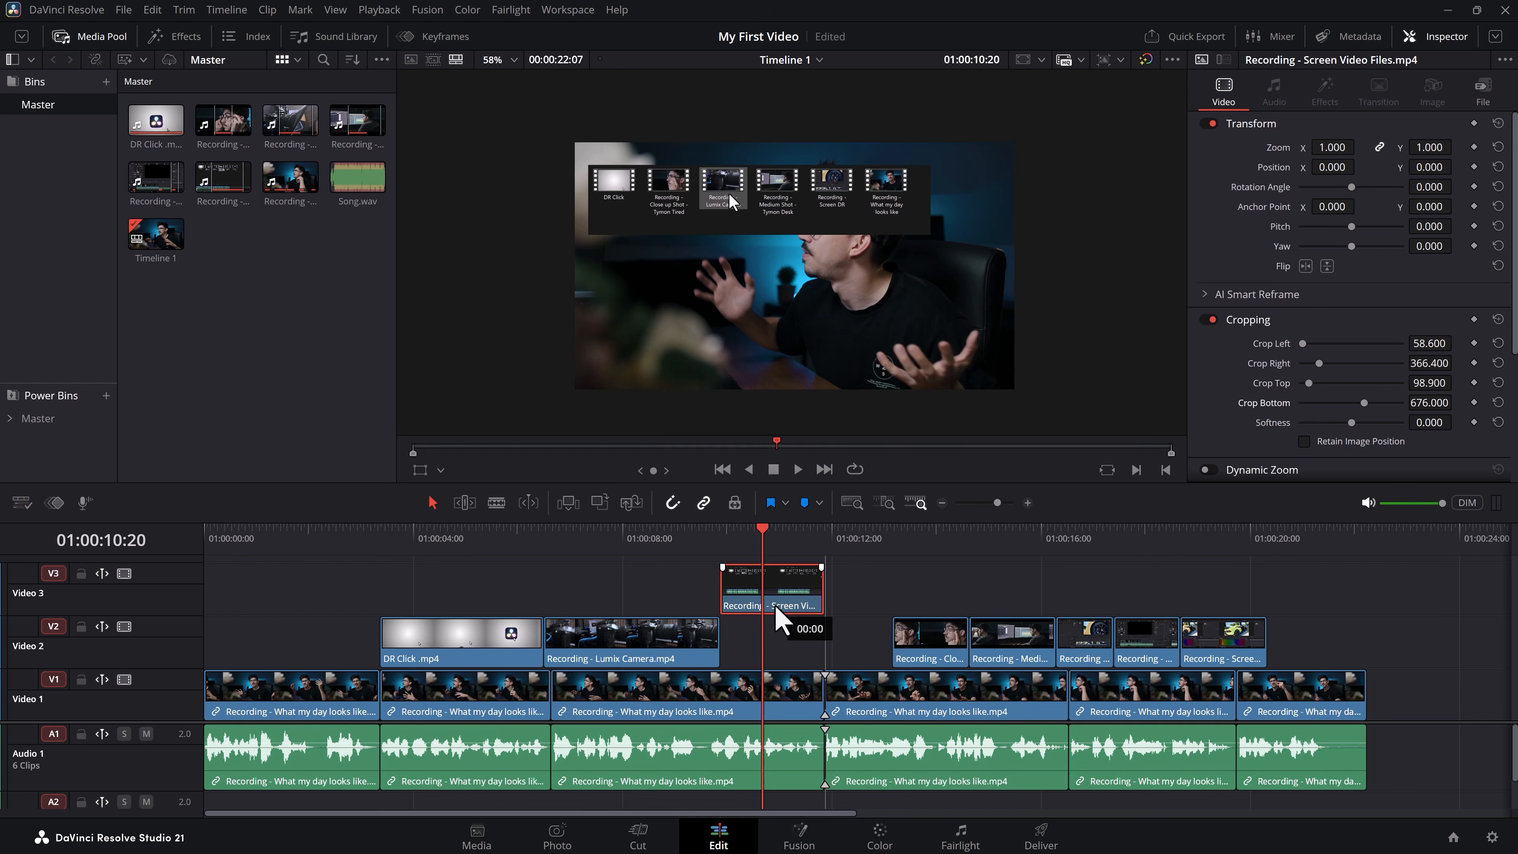
{"action": "left_click", "coordinate": [179, 37]}
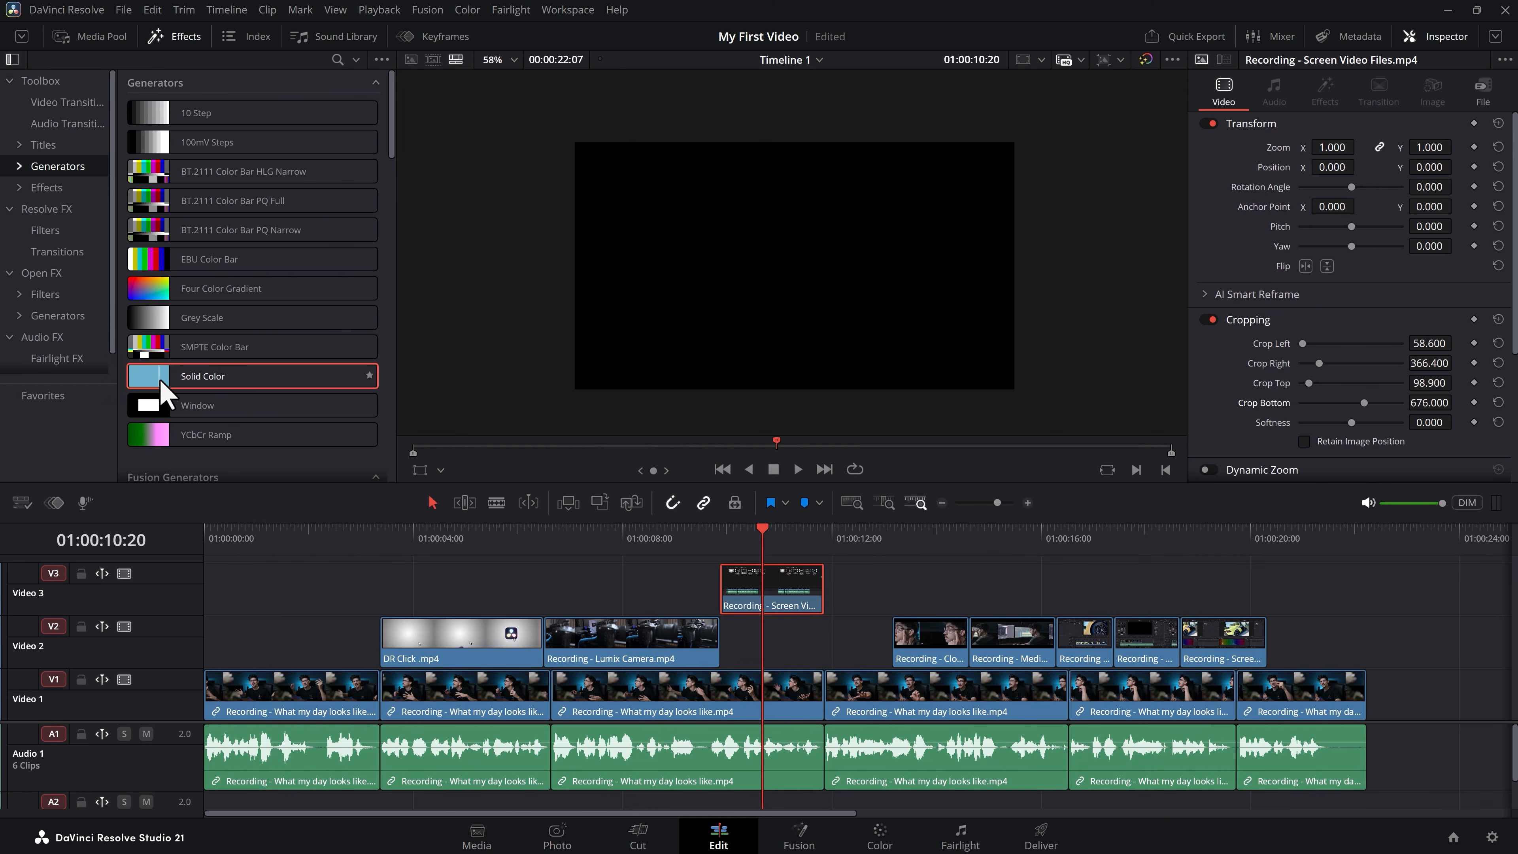
{"action": "left_click_drag", "start_coordinate": [155, 377], "coordinate": [933, 595]}
{"action": "left_click_drag", "start_coordinate": [893, 598], "coordinate": [818, 633]}
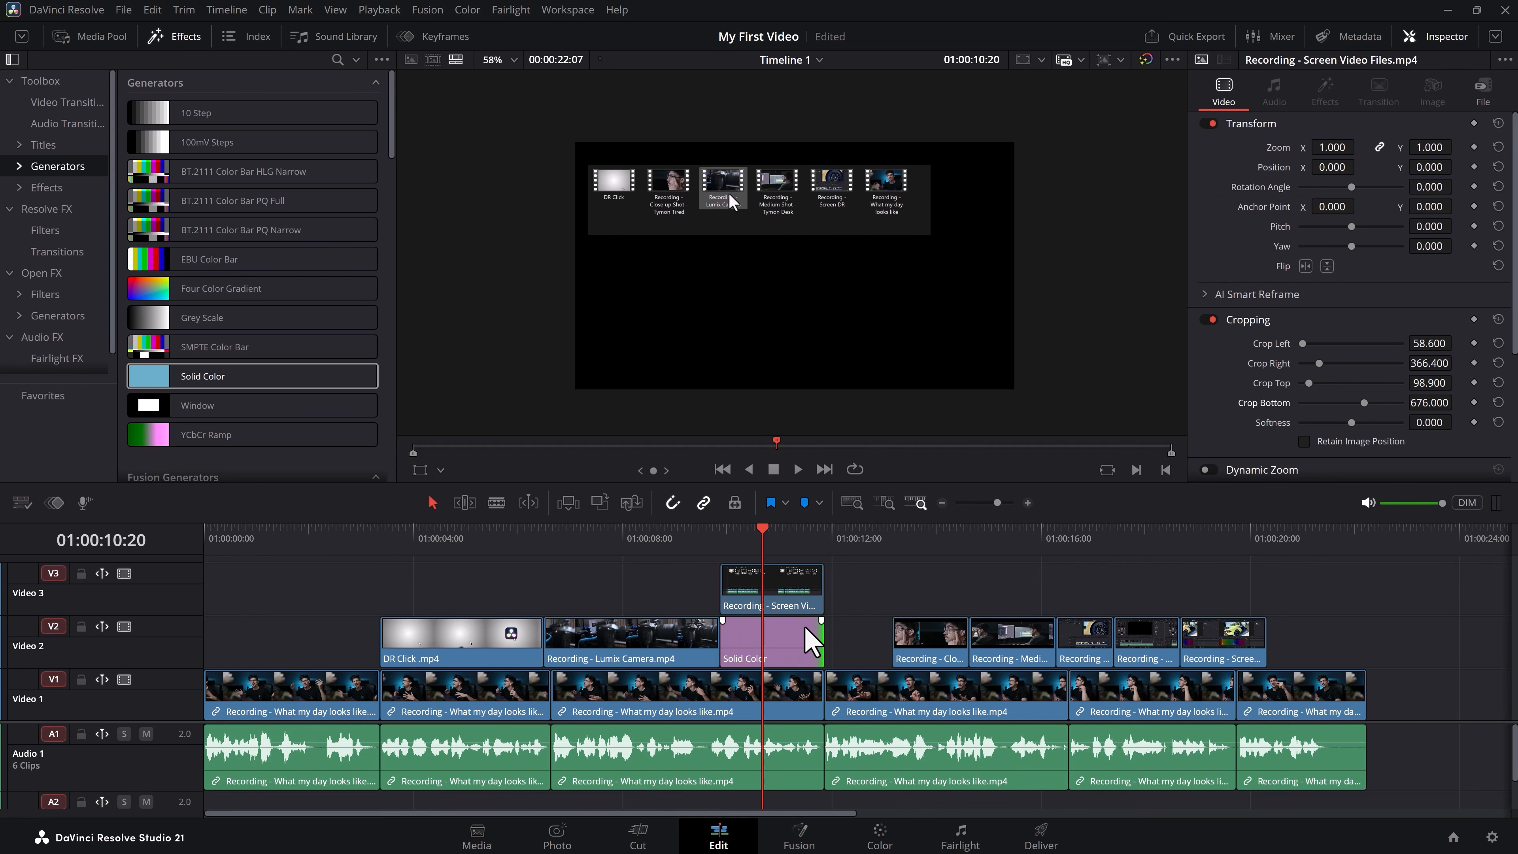
Set the Solid Color generator to #191919 by sampling the background of the screen recording in the viewer
{"action": "left_click", "coordinate": [805, 627]}
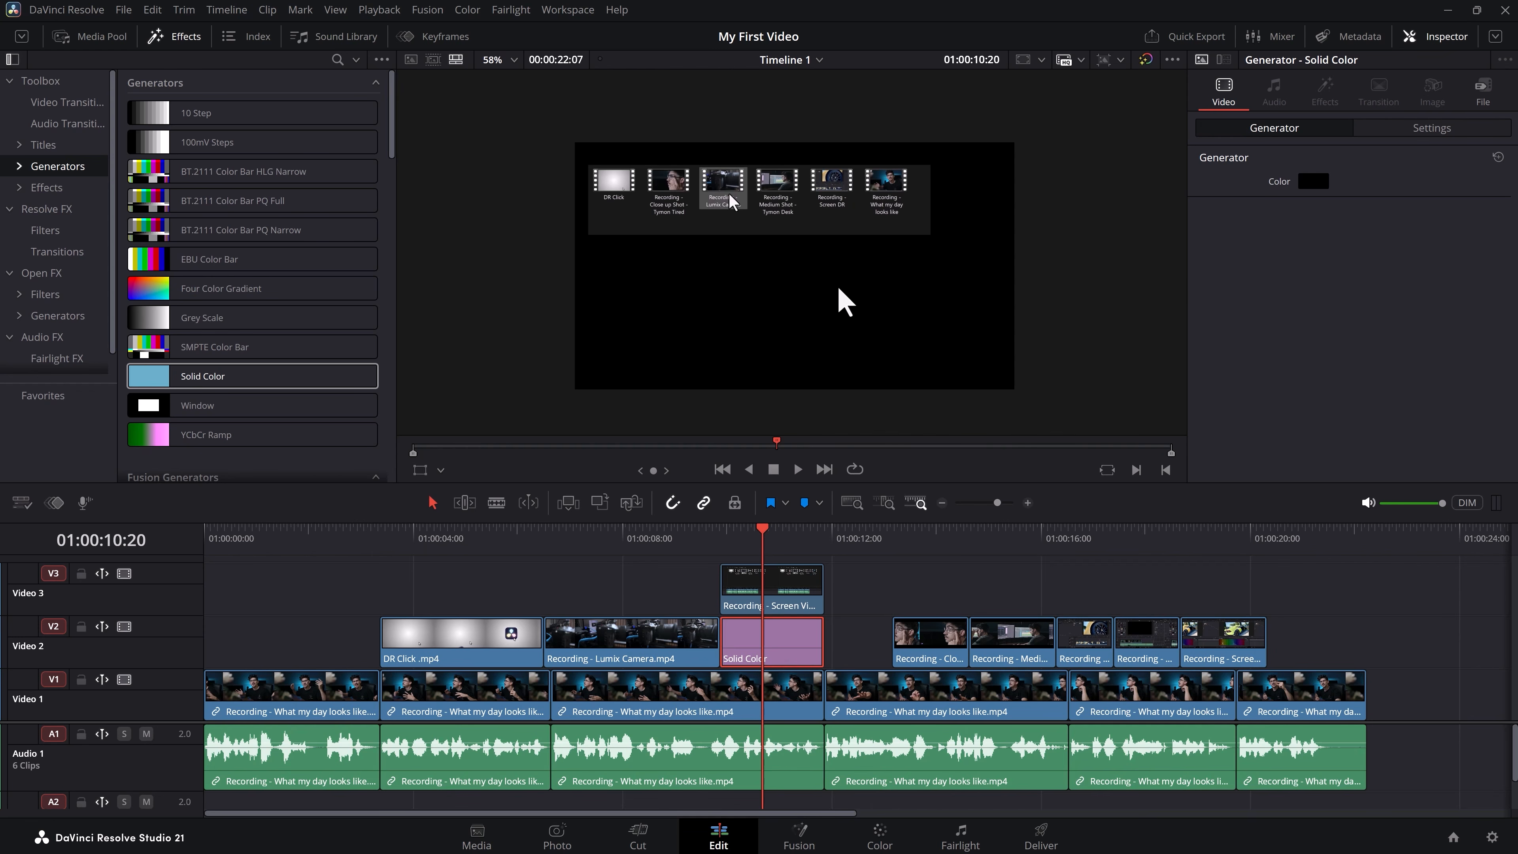
{"action": "left_click", "coordinate": [1315, 188]}
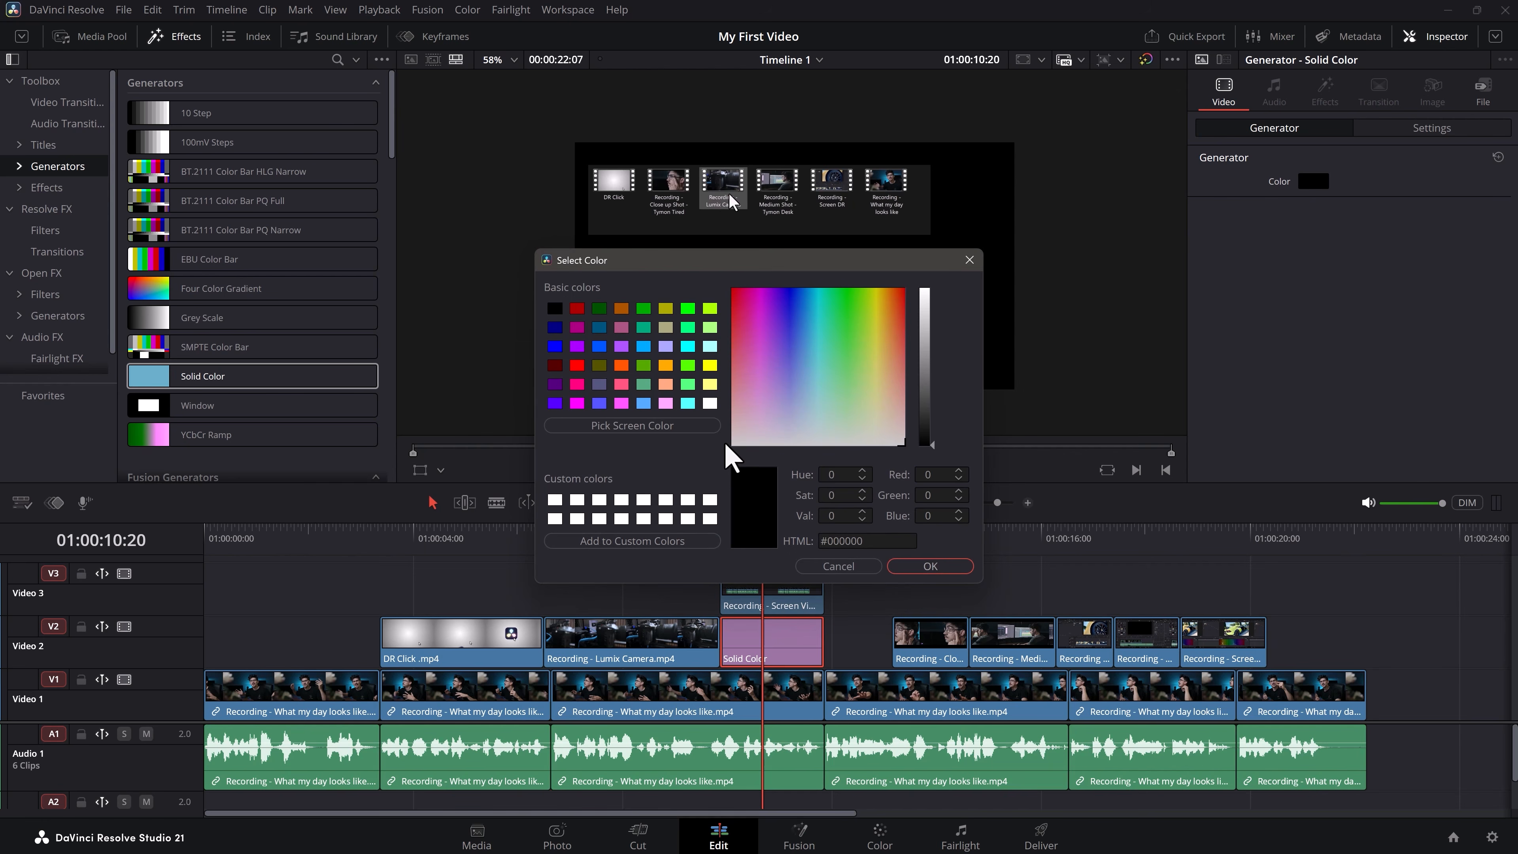
{"action": "left_click", "coordinate": [664, 431]}
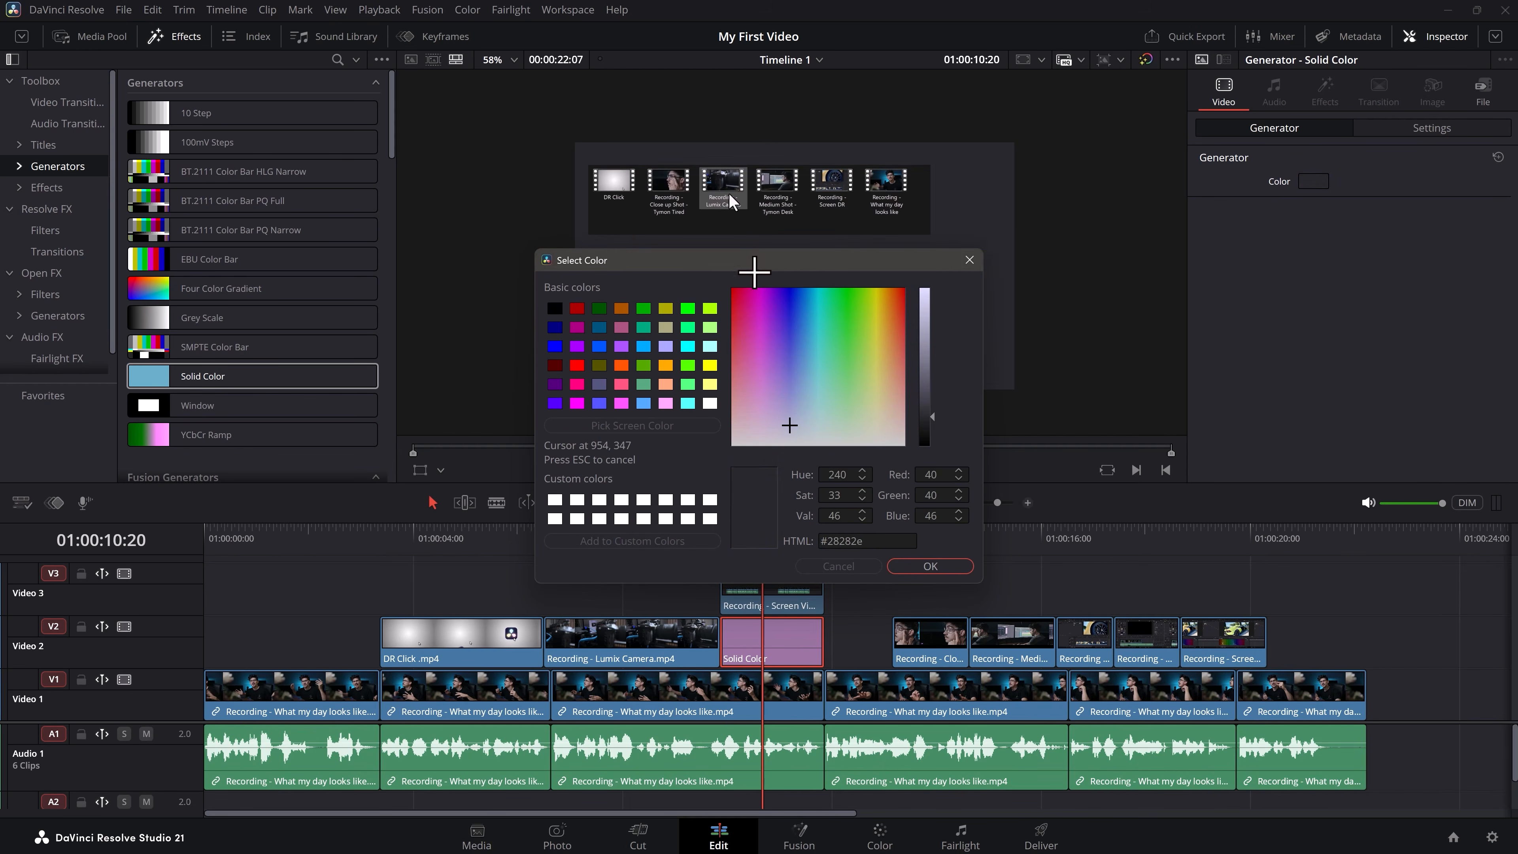
{"action": "left_click", "coordinate": [771, 225]}
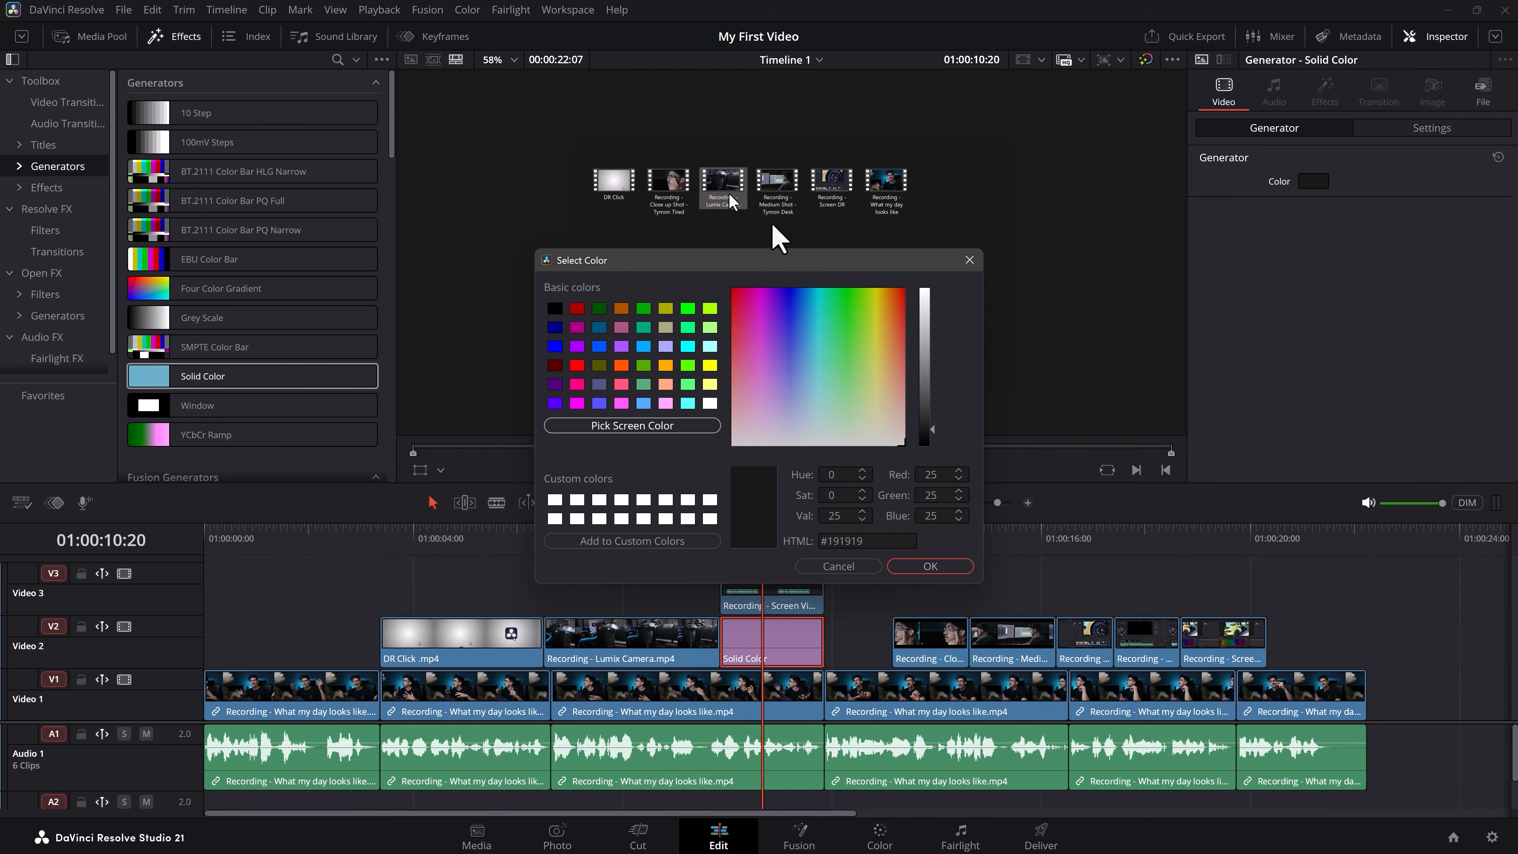
{"action": "left_click", "coordinate": [926, 566]}
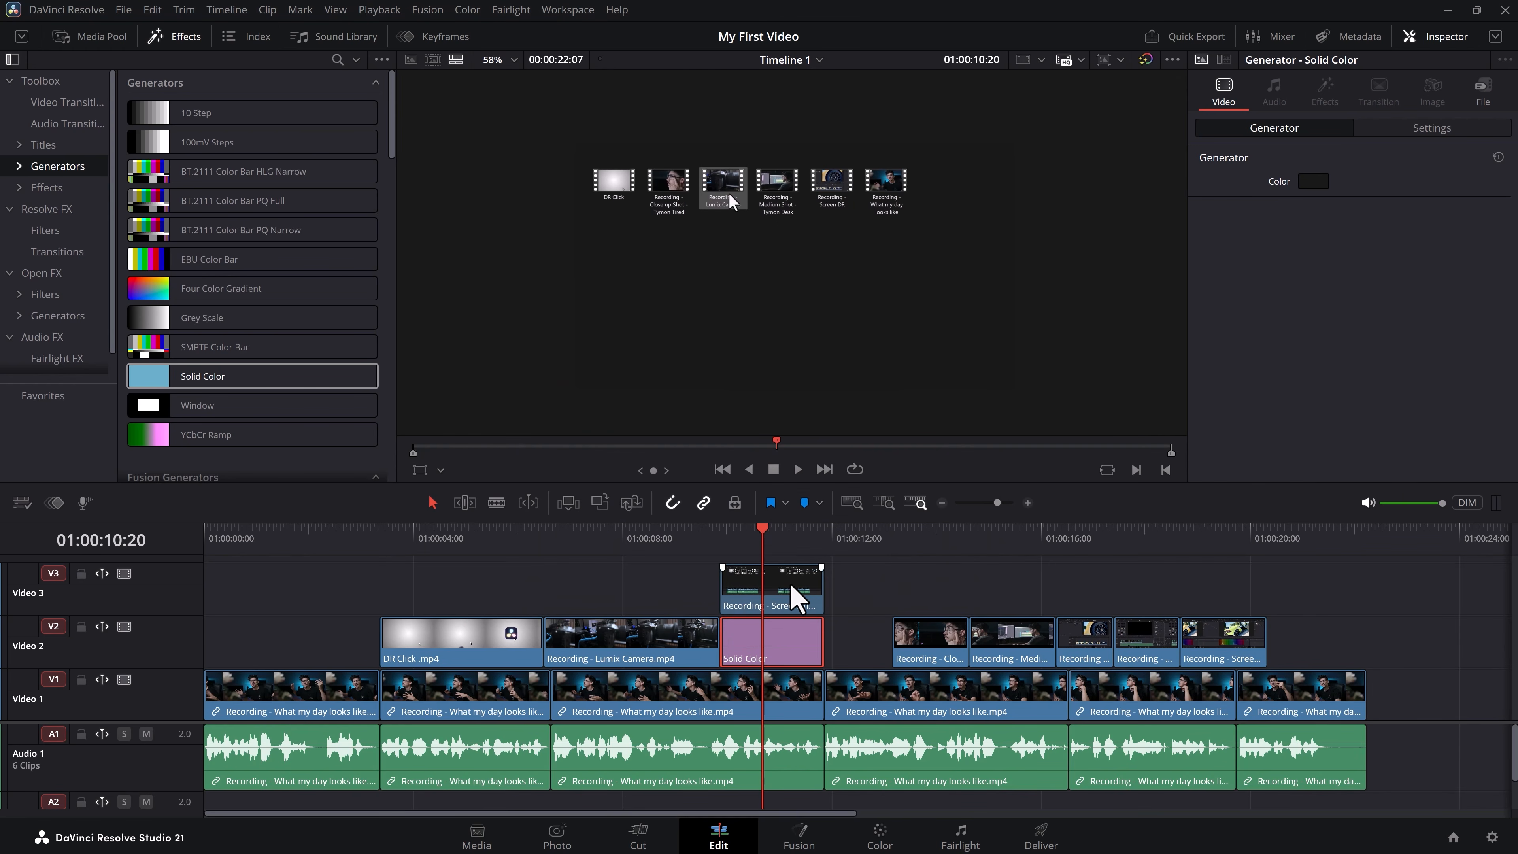
Enlarge the cropped clip on Video 3, centre it over the solid background in the viewer, and play it through to 01:00:11:25
{"action": "left_click", "coordinate": [797, 597]}
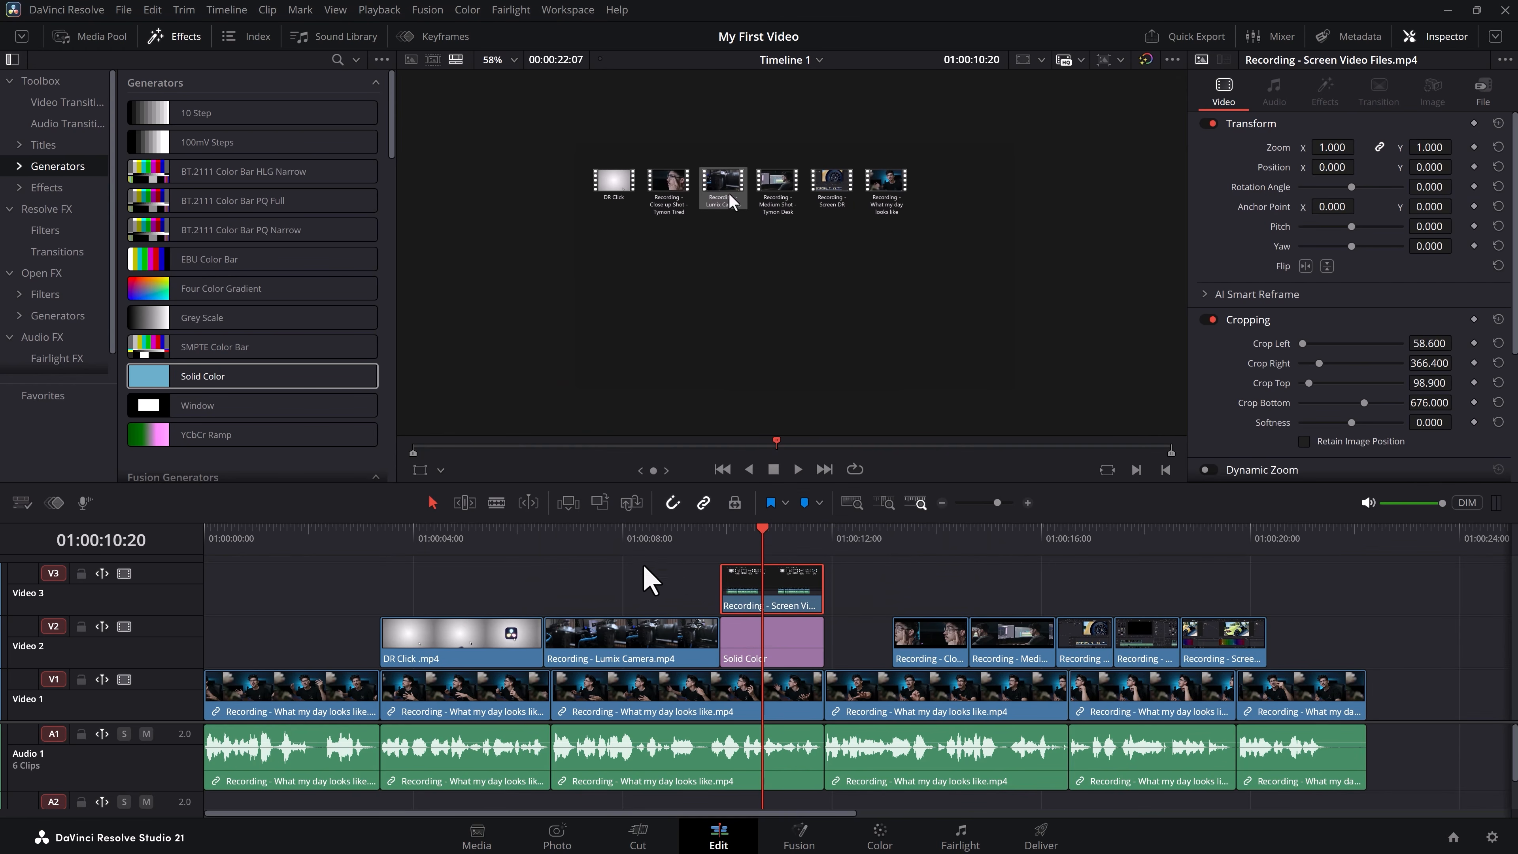
{"action": "left_click", "coordinate": [420, 471]}
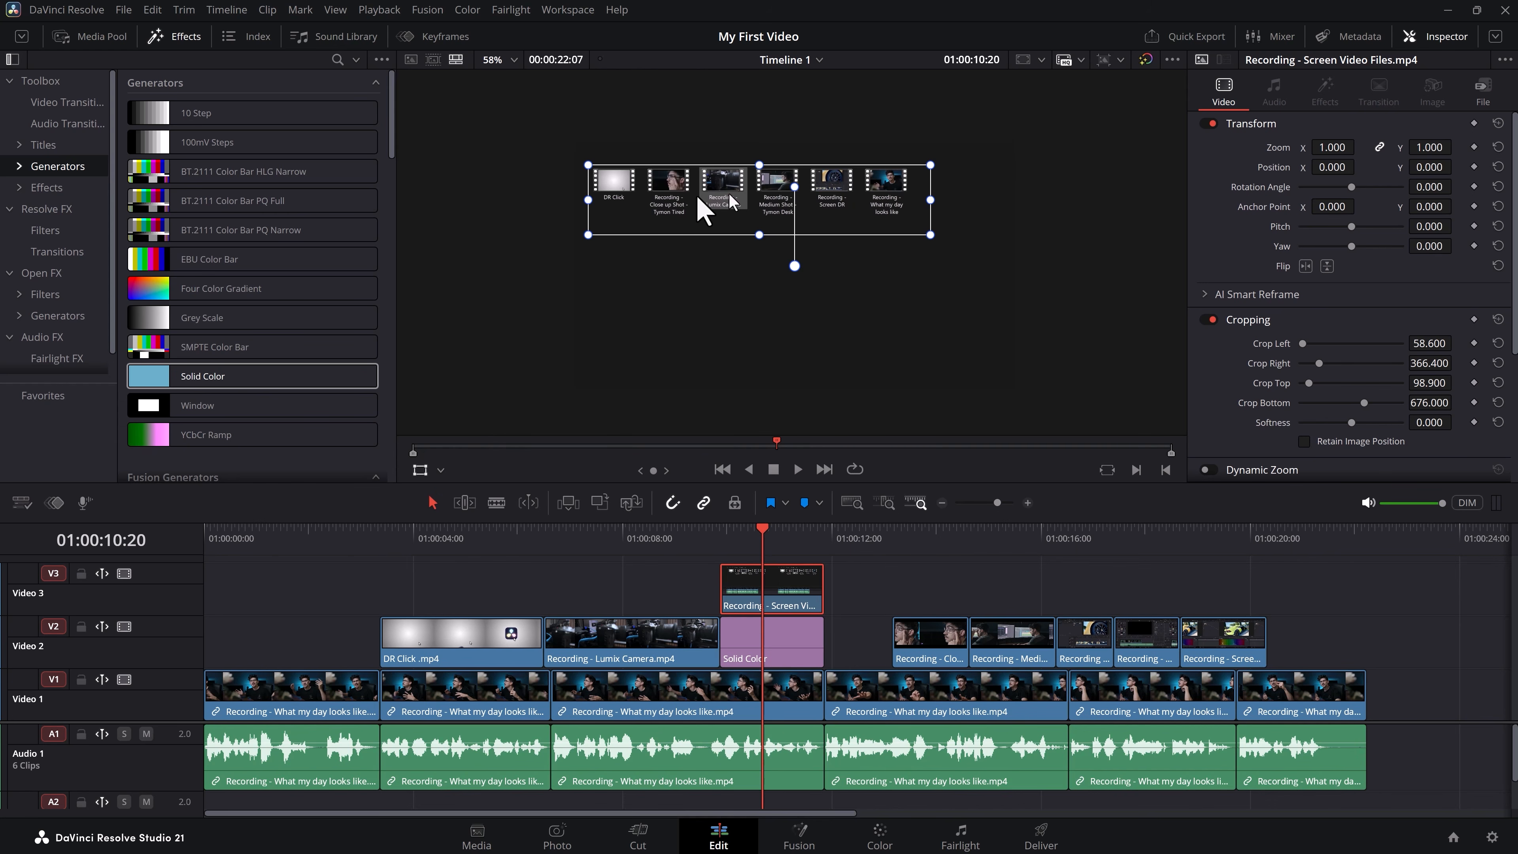
{"action": "left_click_drag", "start_coordinate": [698, 197], "coordinate": [725, 235]}
{"action": "left_click_drag", "start_coordinate": [614, 273], "coordinate": [561, 340]}
{"action": "left_click_drag", "start_coordinate": [670, 235], "coordinate": [675, 237]}
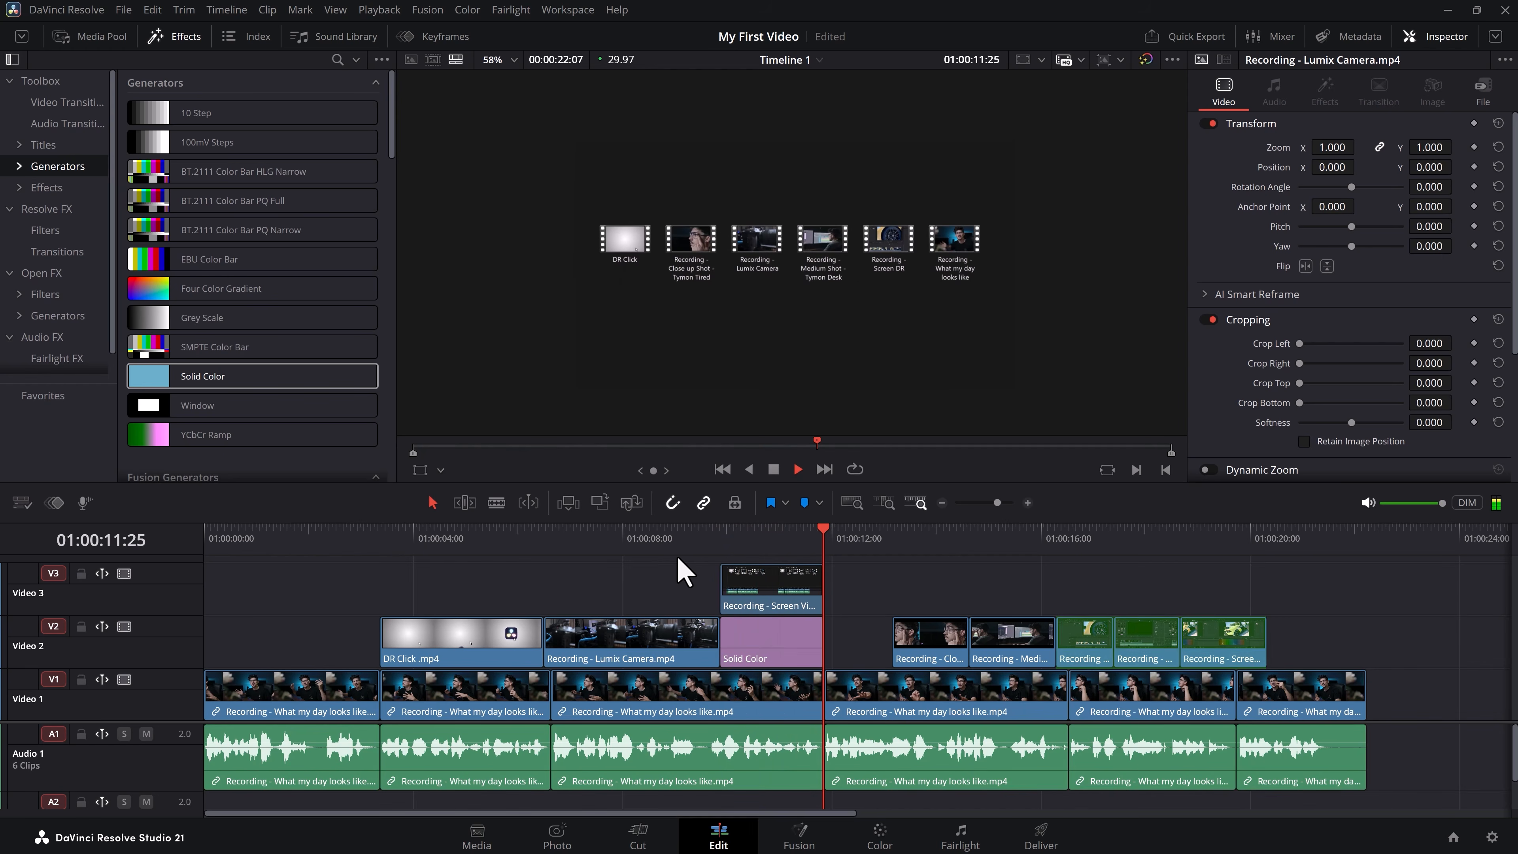
{"action": "key", "text": "space"}
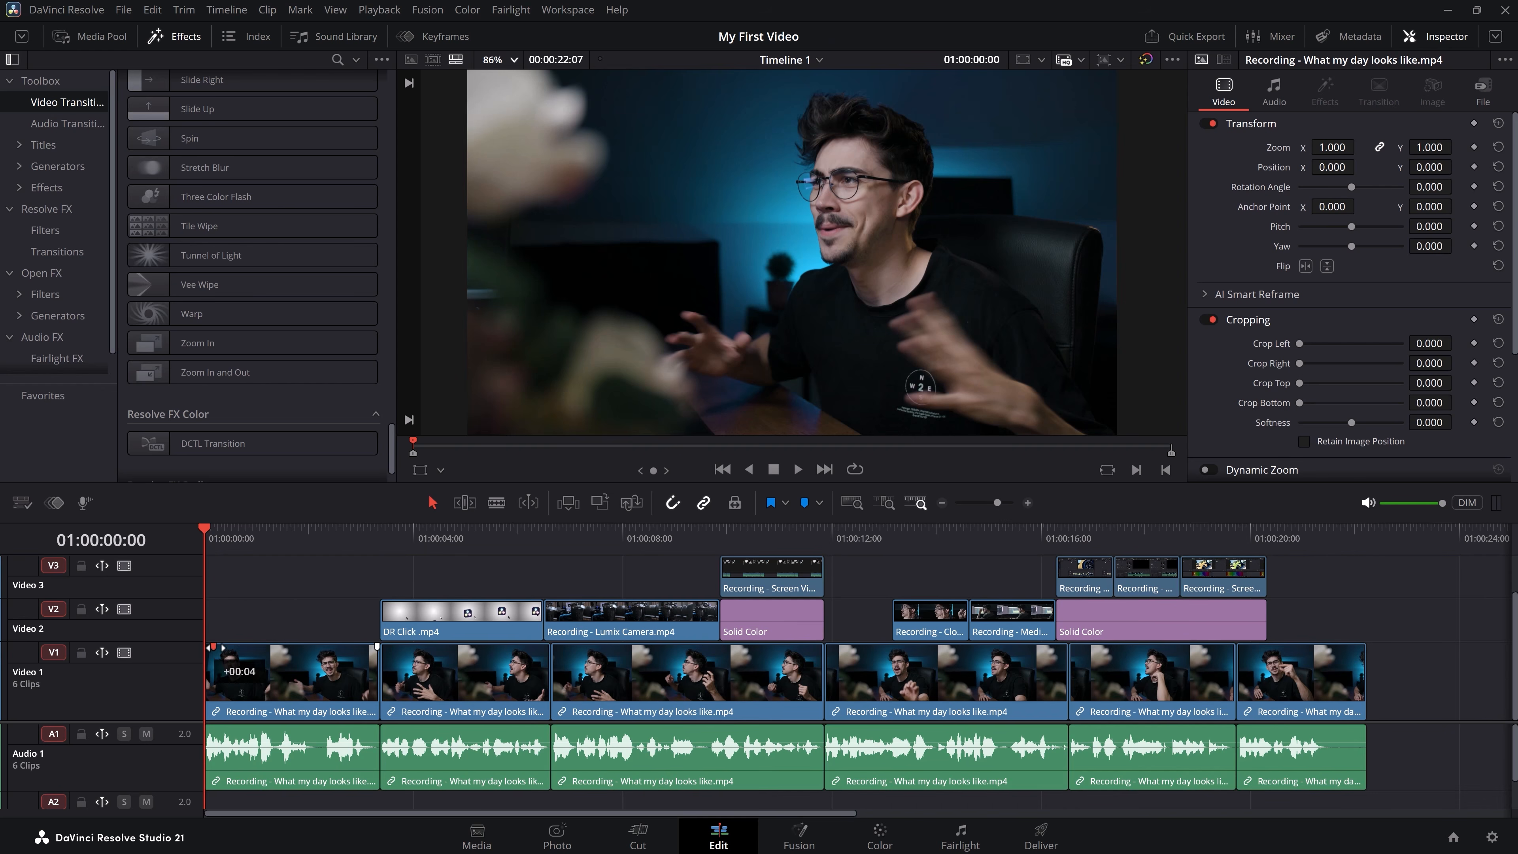
Add a fade-in at the start of the first Video 1 clip, preview it, and apply the Zoom In transition at the same clip start
{"action": "left_click_drag", "start_coordinate": [266, 648], "coordinate": [262, 649]}
{"action": "key", "text": "space"}
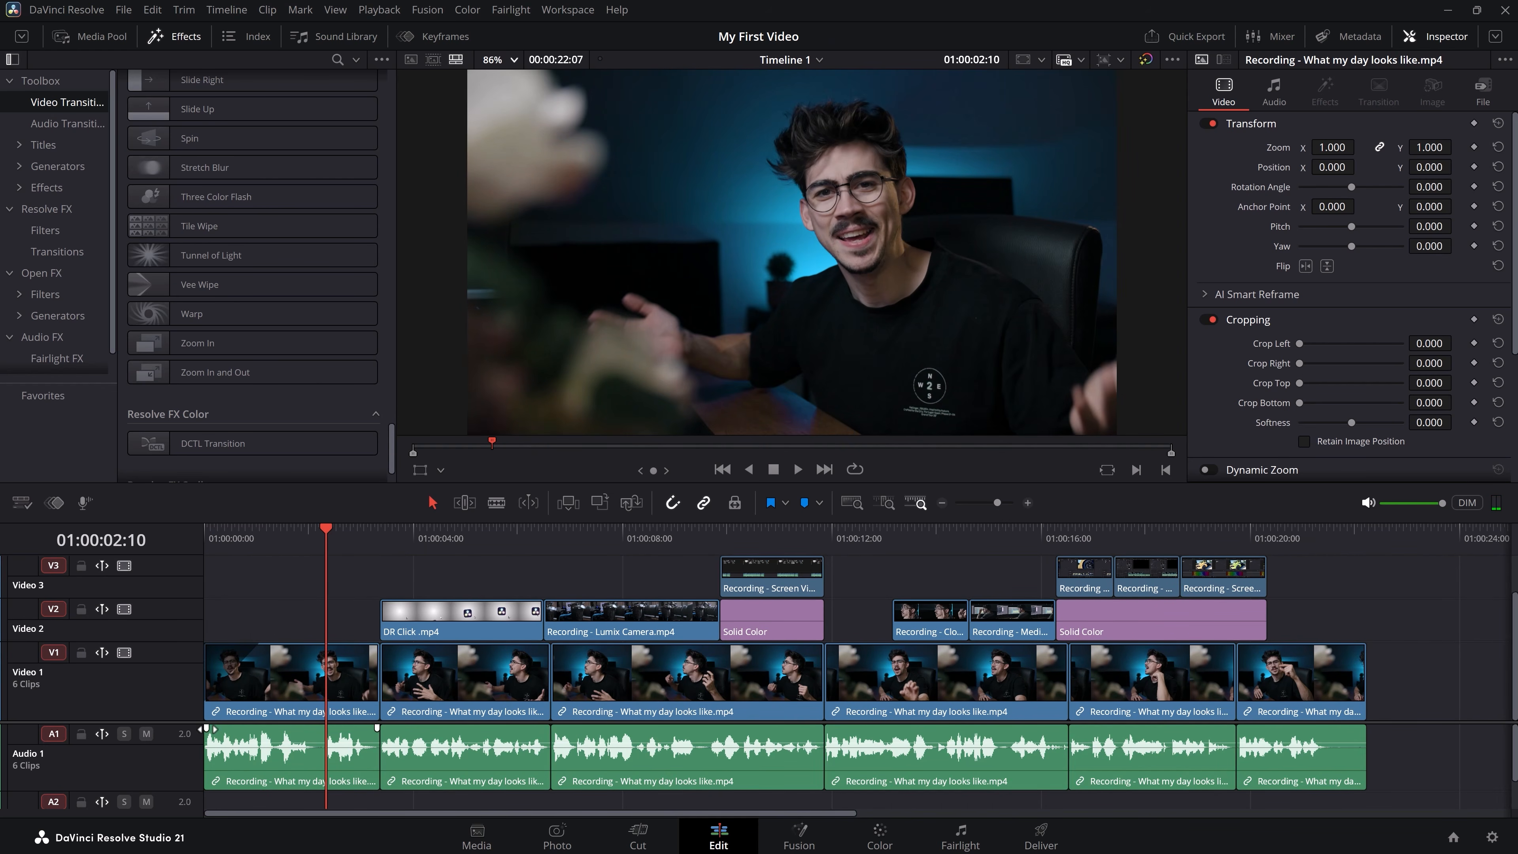
{"action": "left_click", "coordinate": [210, 532]}
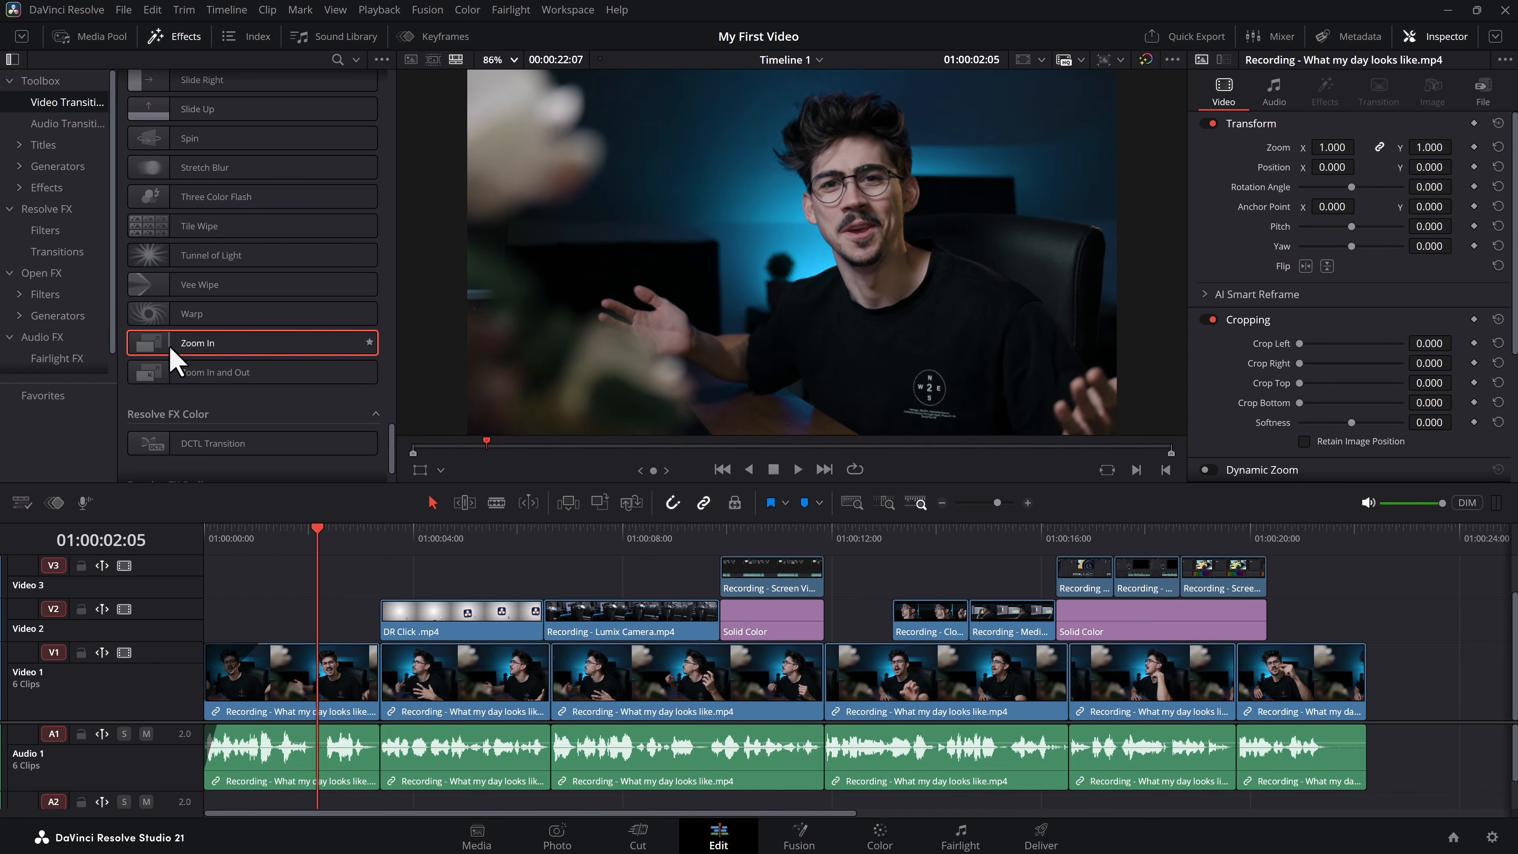
{"action": "left_click_drag", "start_coordinate": [278, 352], "coordinate": [227, 687]}
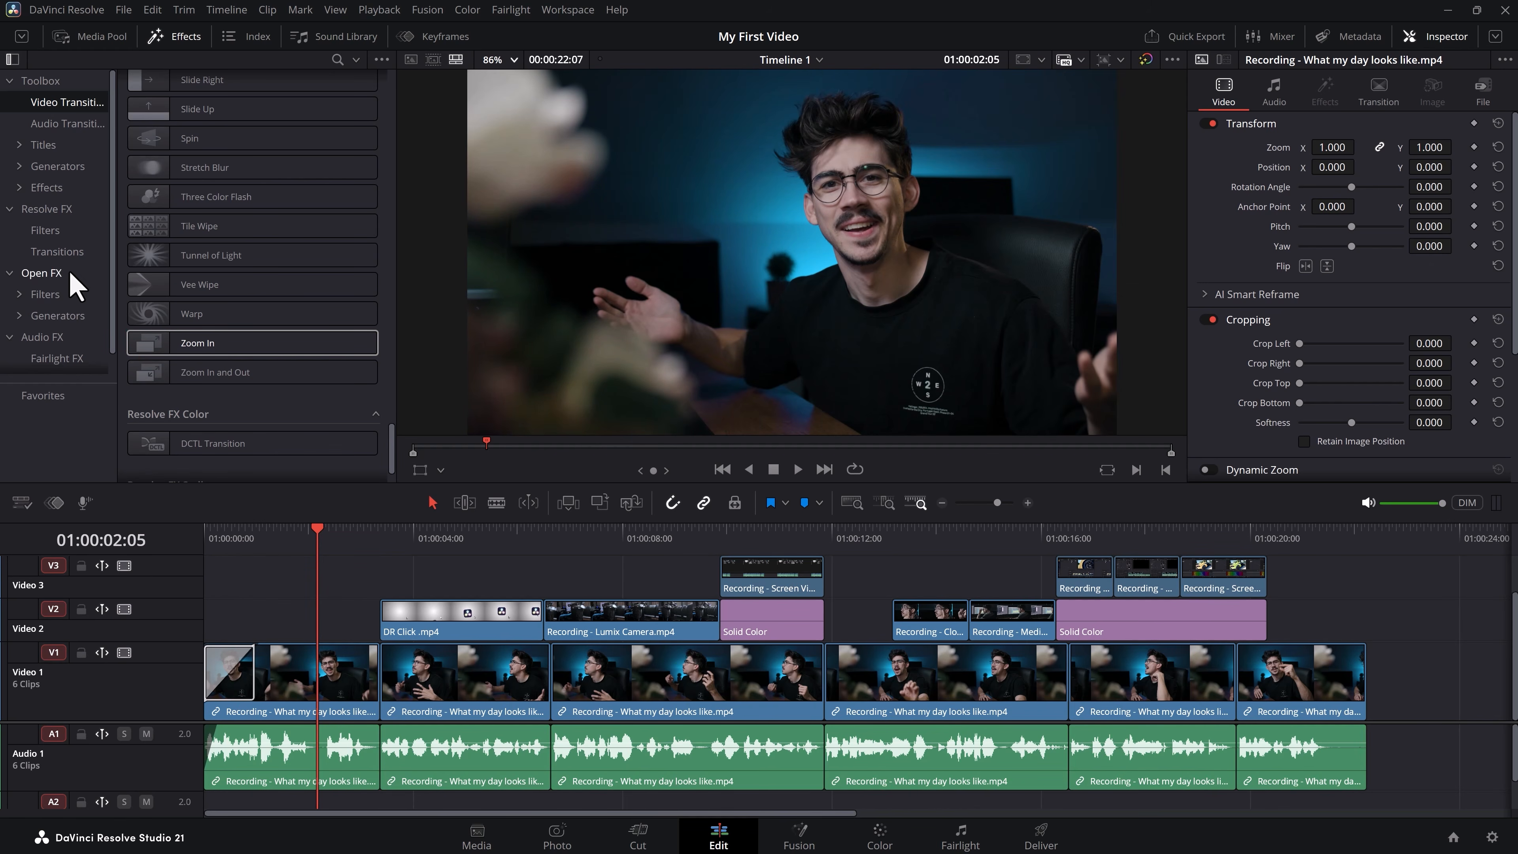
Apply the Camera Shake filter to the first talking-head clip on Video 1 and preview it from the timeline start
{"action": "left_click", "coordinate": [58, 236]}
{"action": "left_click_drag", "start_coordinate": [215, 212], "coordinate": [314, 667]}
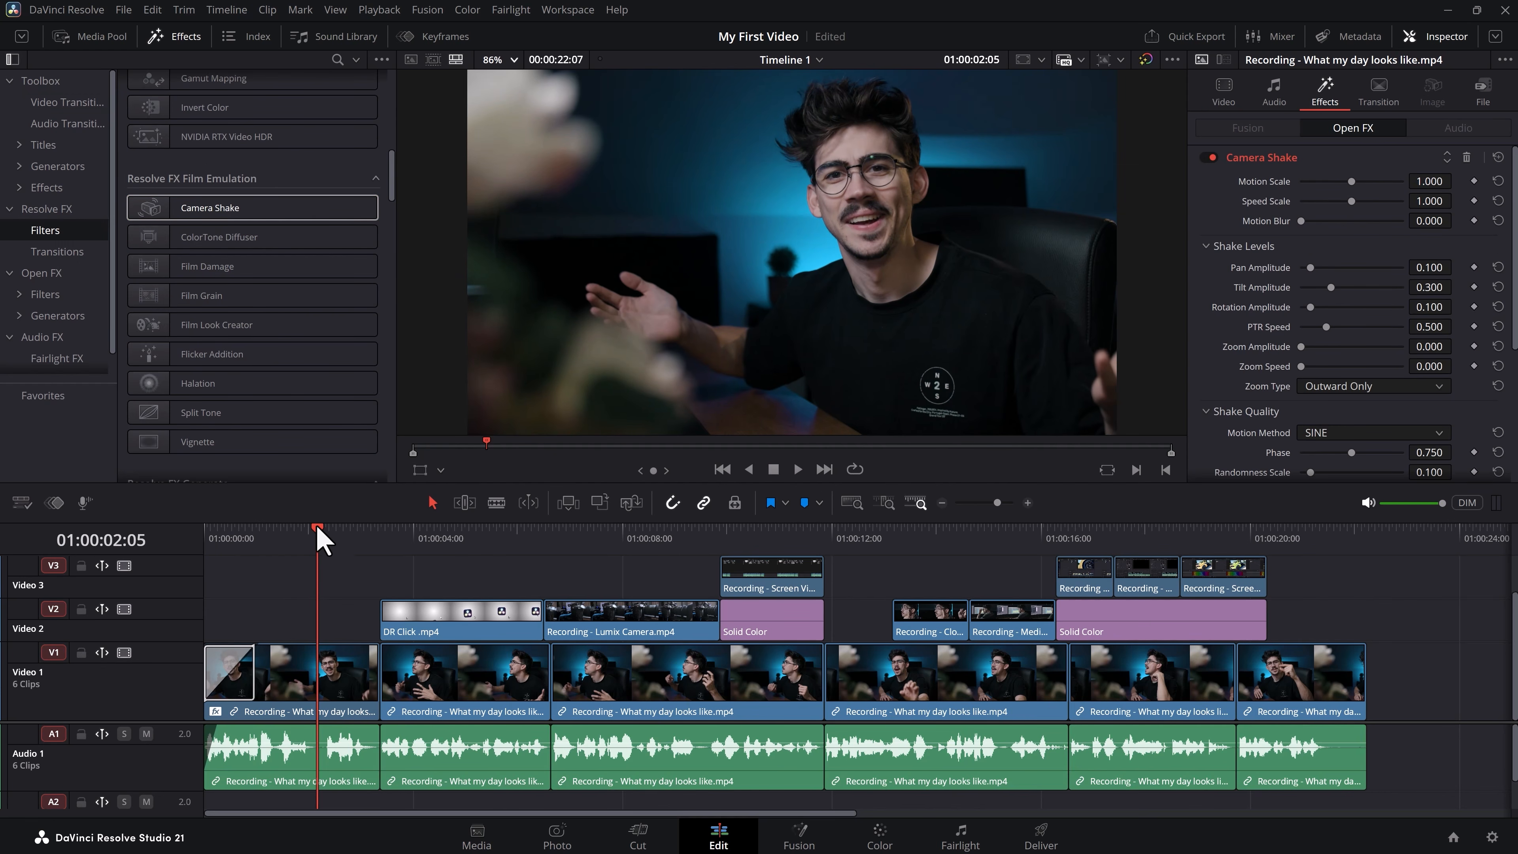
{"action": "left_click_drag", "start_coordinate": [317, 532], "coordinate": [209, 532]}
{"action": "key", "text": "space"}
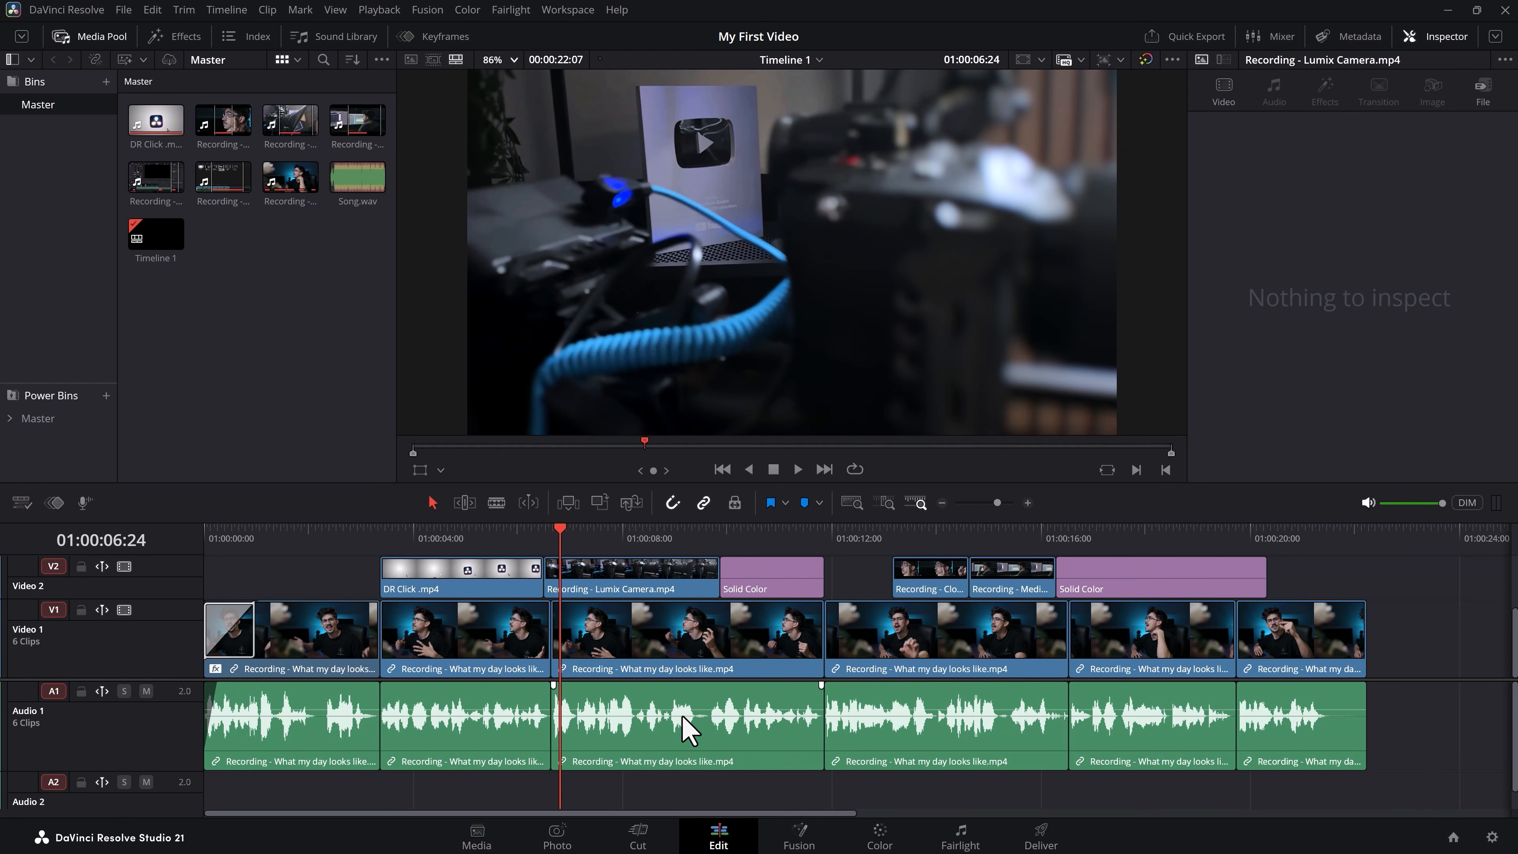
Select all the talking-head clips on Video 1 and Audio 1 and raise their volume together
{"action": "left_click_drag", "start_coordinate": [682, 715], "coordinate": [693, 712]}
{"action": "left_click_drag", "start_coordinate": [1432, 747], "coordinate": [245, 766]}
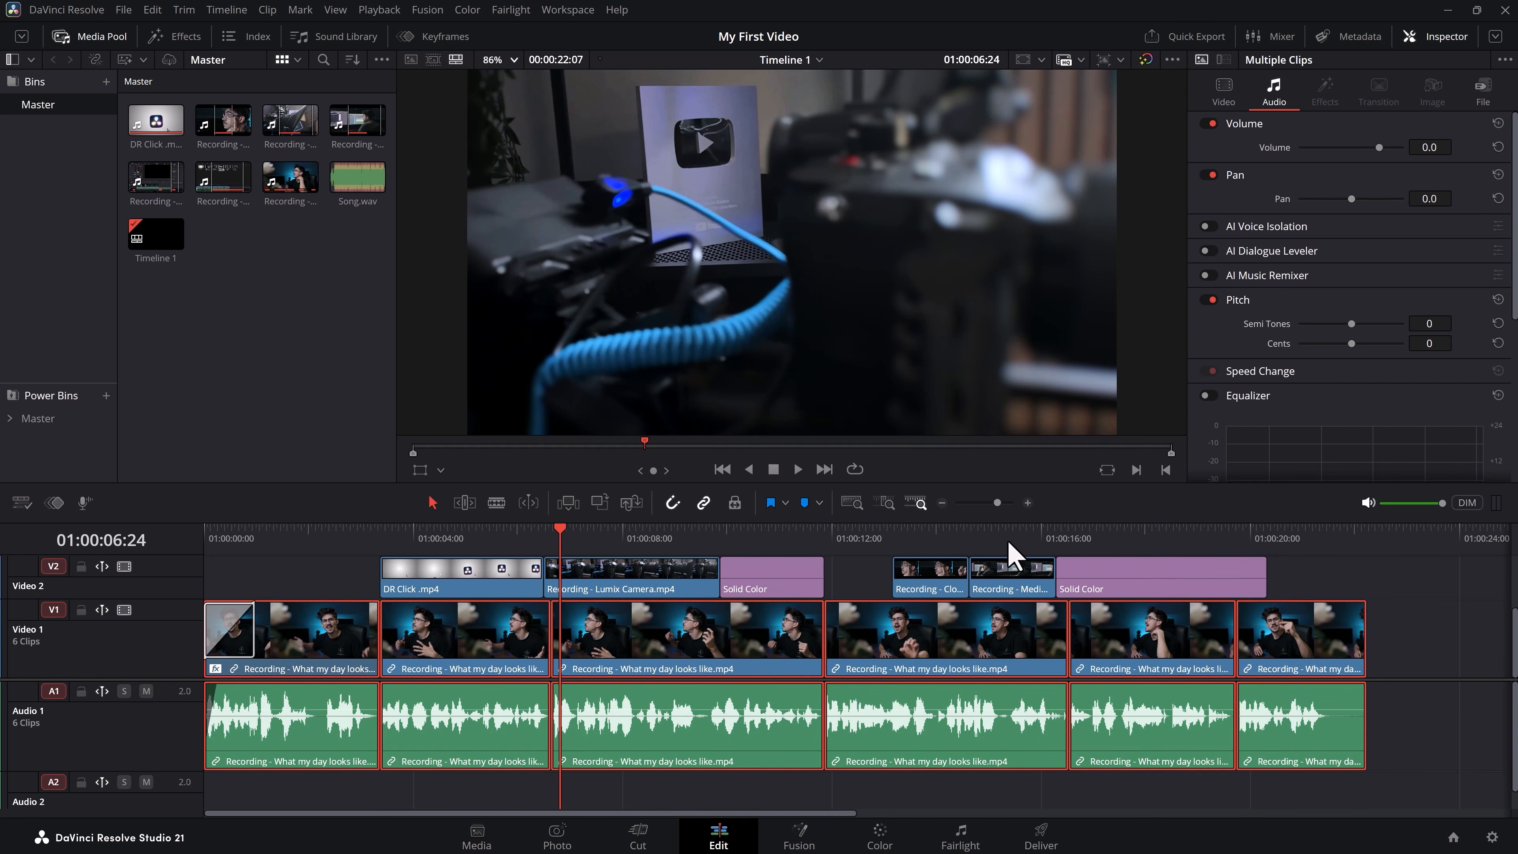
{"action": "mouse_move", "coordinate": [1379, 148]}
{"action": "left_mouse_down"}
{"action": "mouse_move", "coordinate": [1363, 156]}
{"action": "mouse_move", "coordinate": [1403, 149]}
{"action": "mouse_move", "coordinate": [1386, 149]}
{"action": "left_mouse_up"}
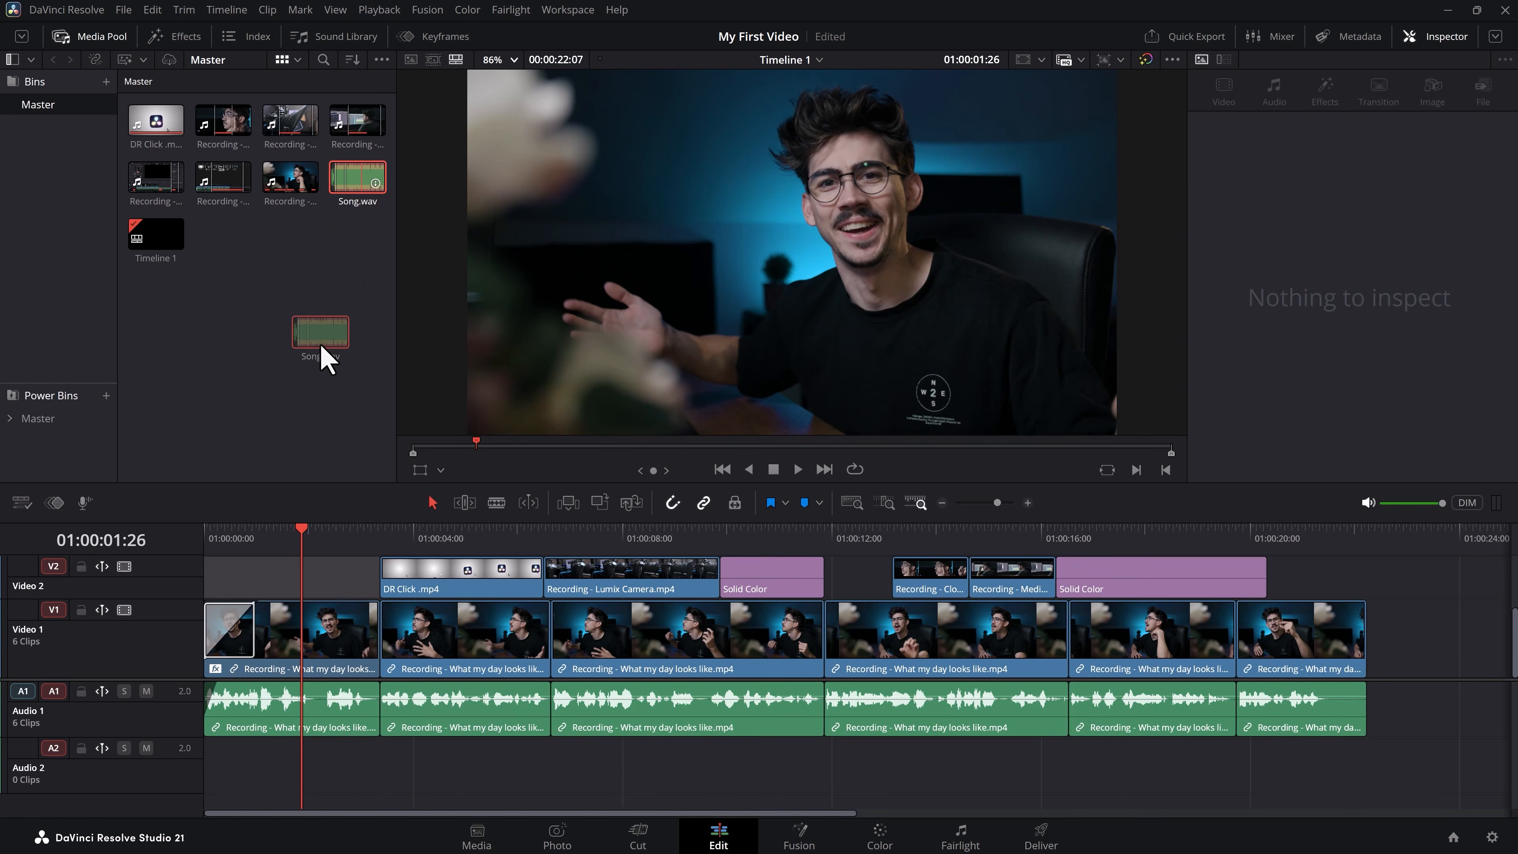
Place Song.wav at the start of Audio 2, lower its volume beneath the voice, and play the mix from the beginning
{"action": "left_click_drag", "start_coordinate": [322, 358], "coordinate": [203, 773]}
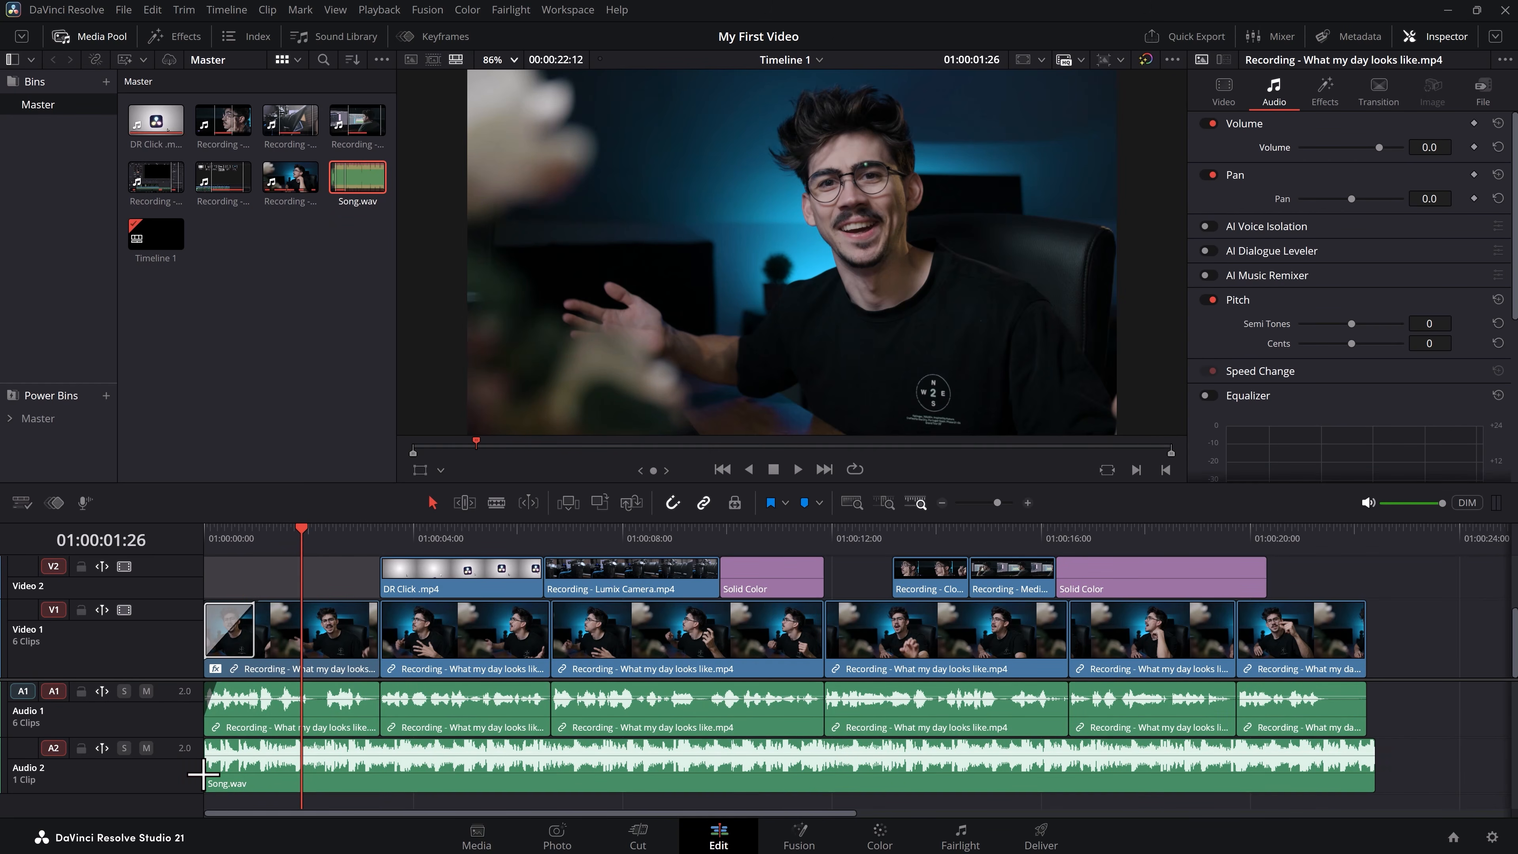
{"action": "left_click_drag", "start_coordinate": [247, 745], "coordinate": [251, 759]}
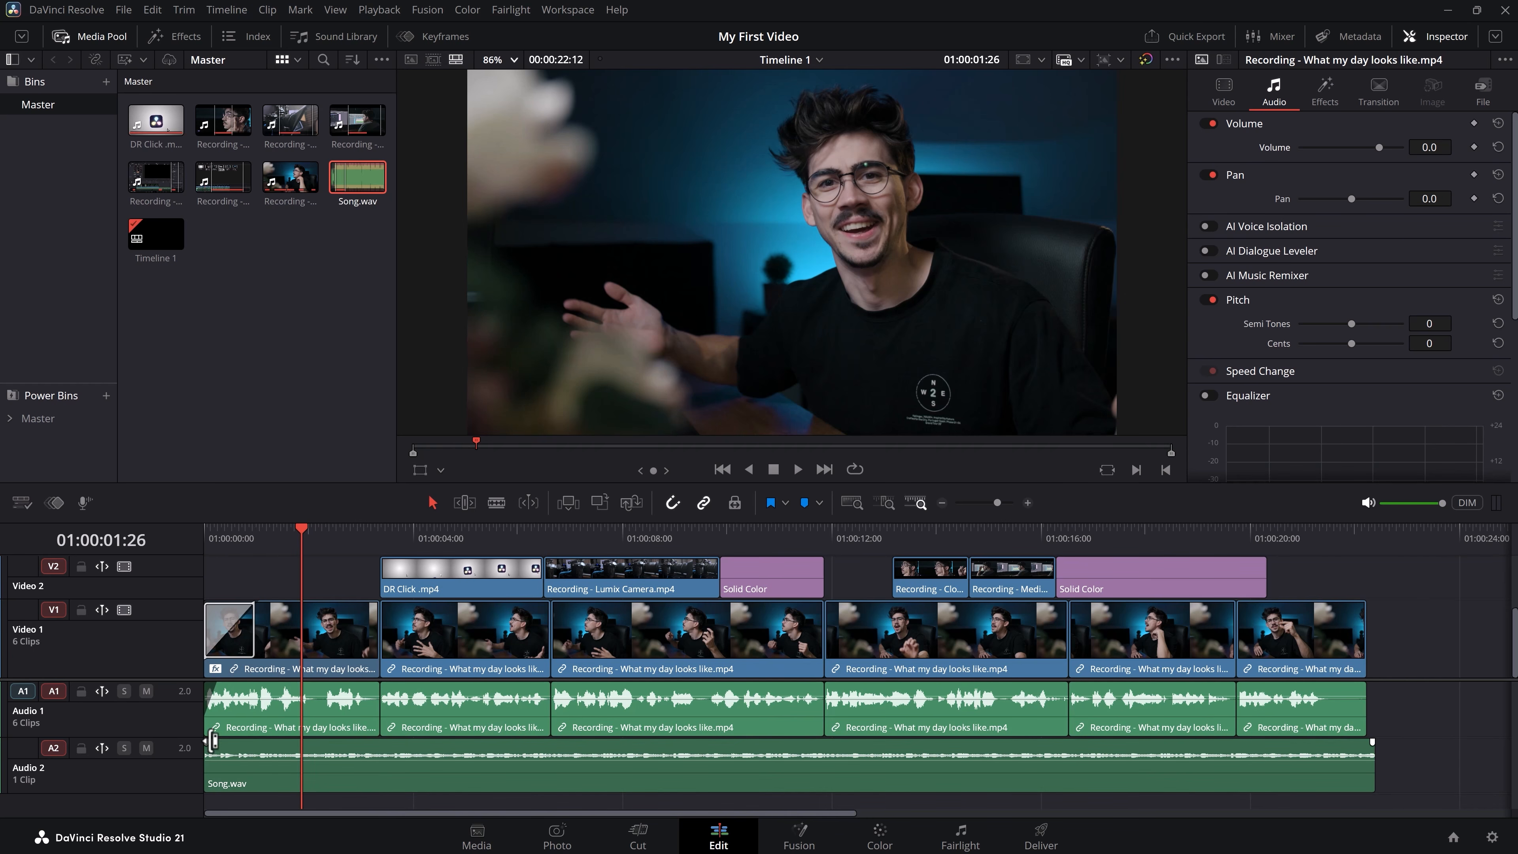
{"action": "left_click_drag", "start_coordinate": [303, 531], "coordinate": [204, 538]}
{"action": "key", "text": "space"}
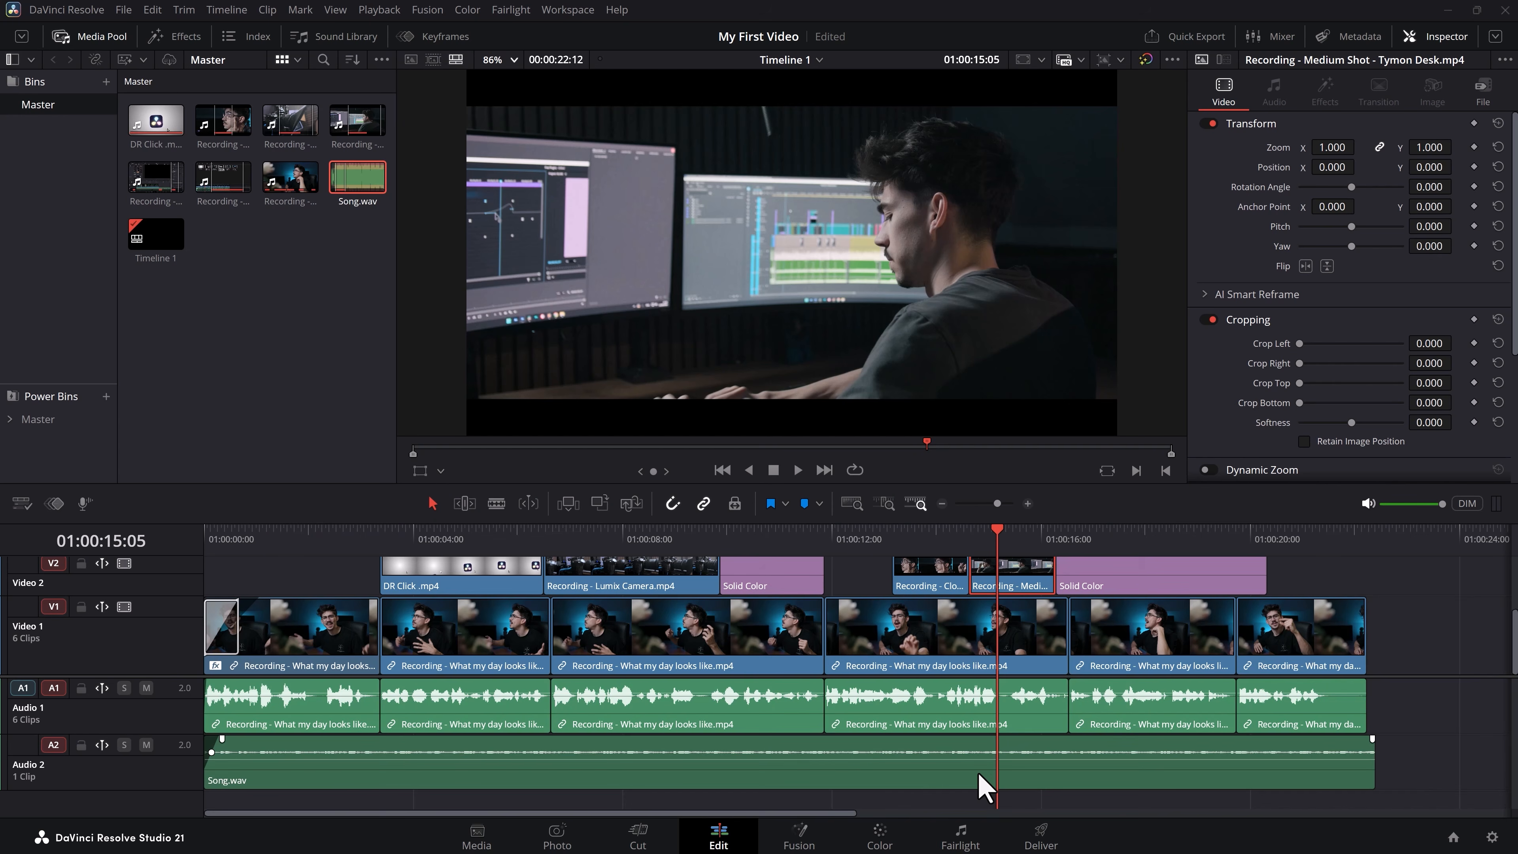
Raise the color temperature of the Medium Shot desk clip on the Color page
{"action": "left_click", "coordinate": [877, 840]}
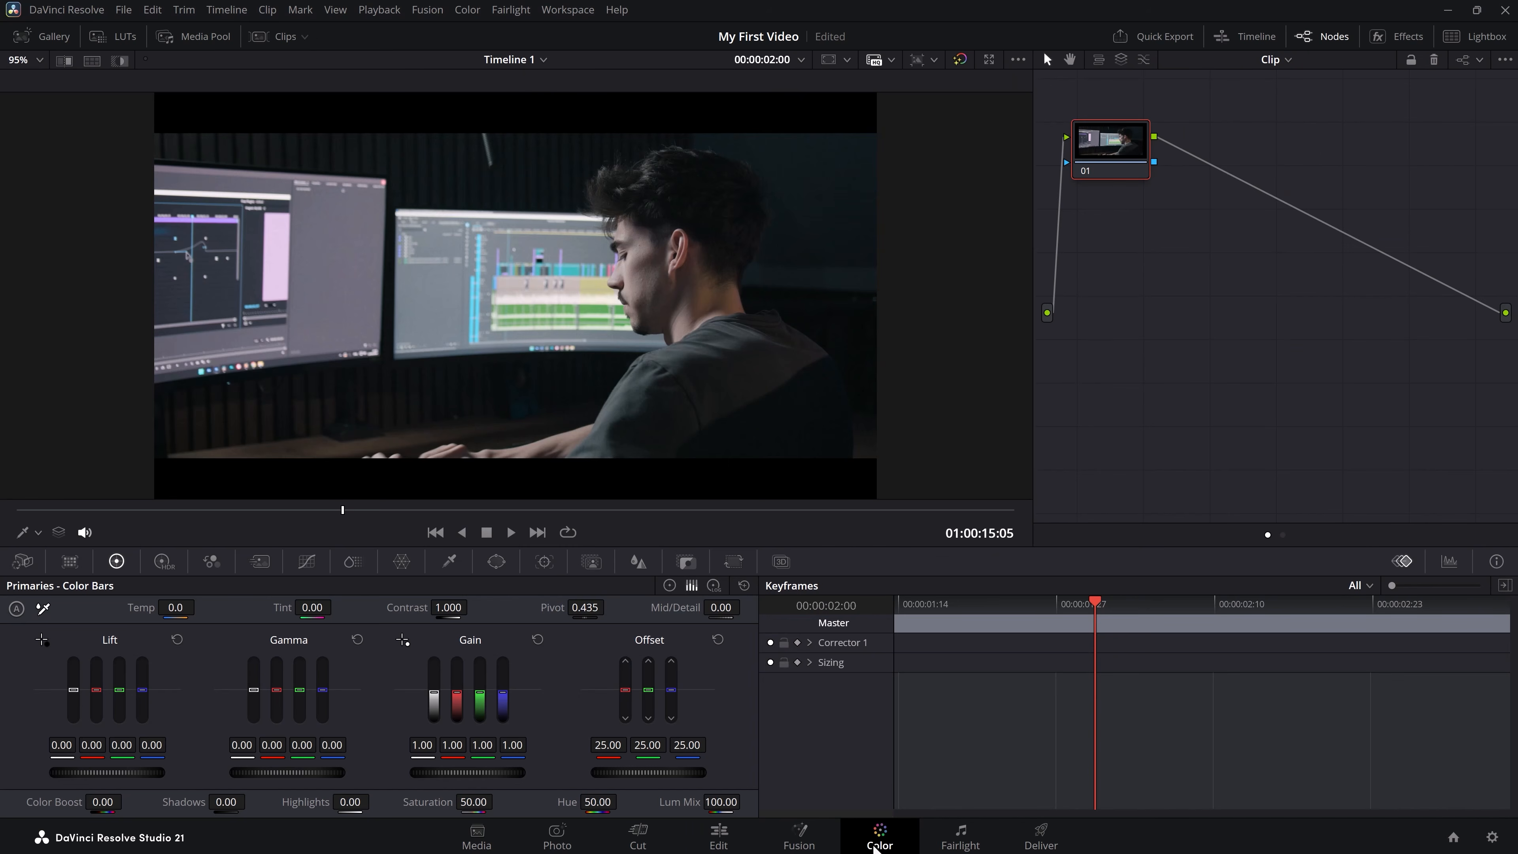
{"action": "left_click_drag", "start_coordinate": [175, 608], "coordinate": [185, 608]}
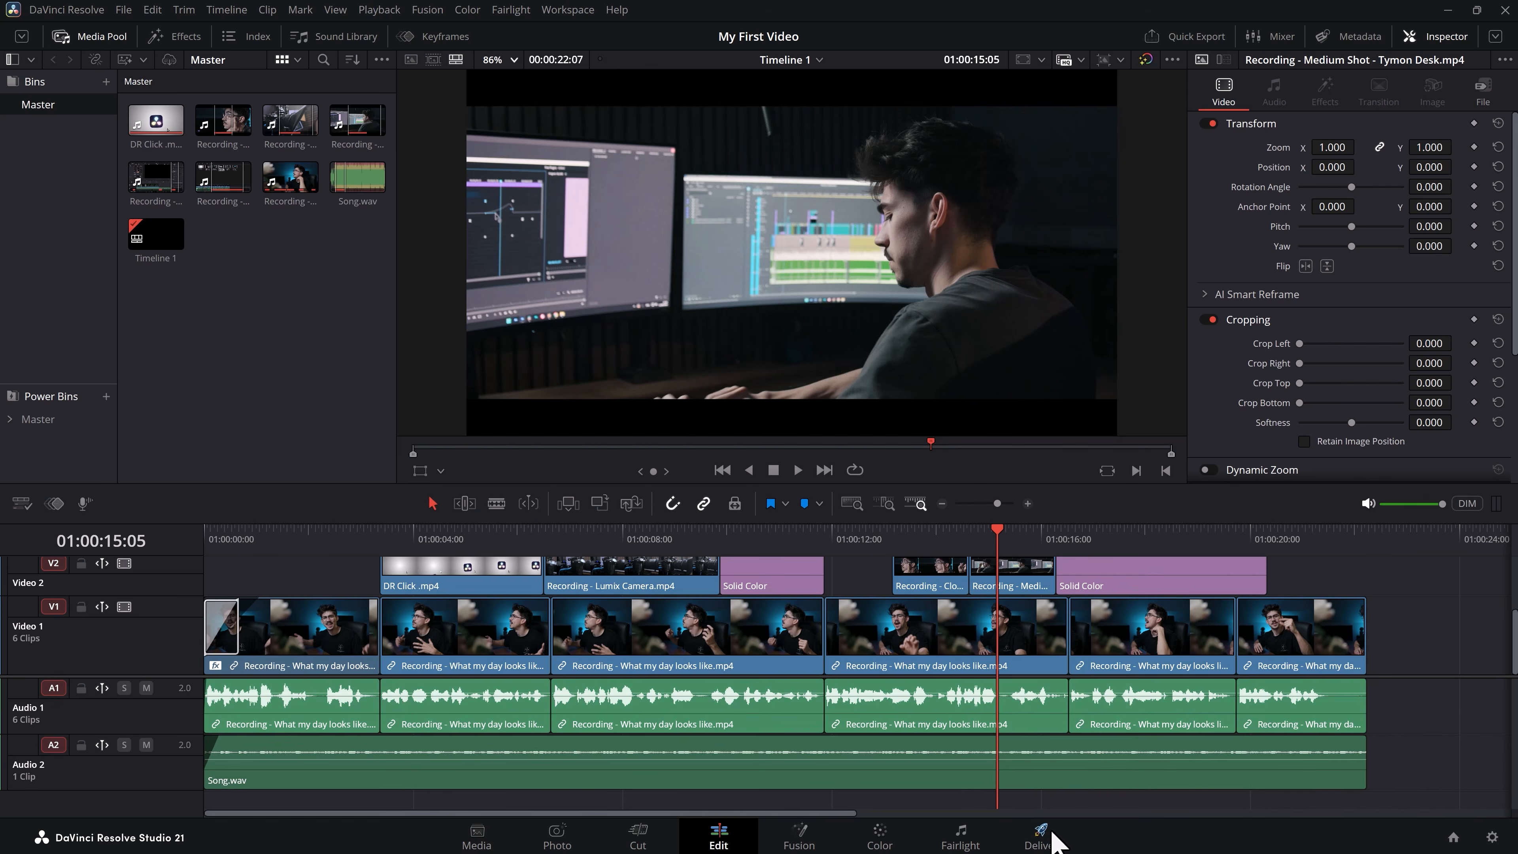
Choose the YouTube 1080p render preset on the Deliver page and add Timeline 1 to the render queue
{"action": "left_click", "coordinate": [1054, 841]}
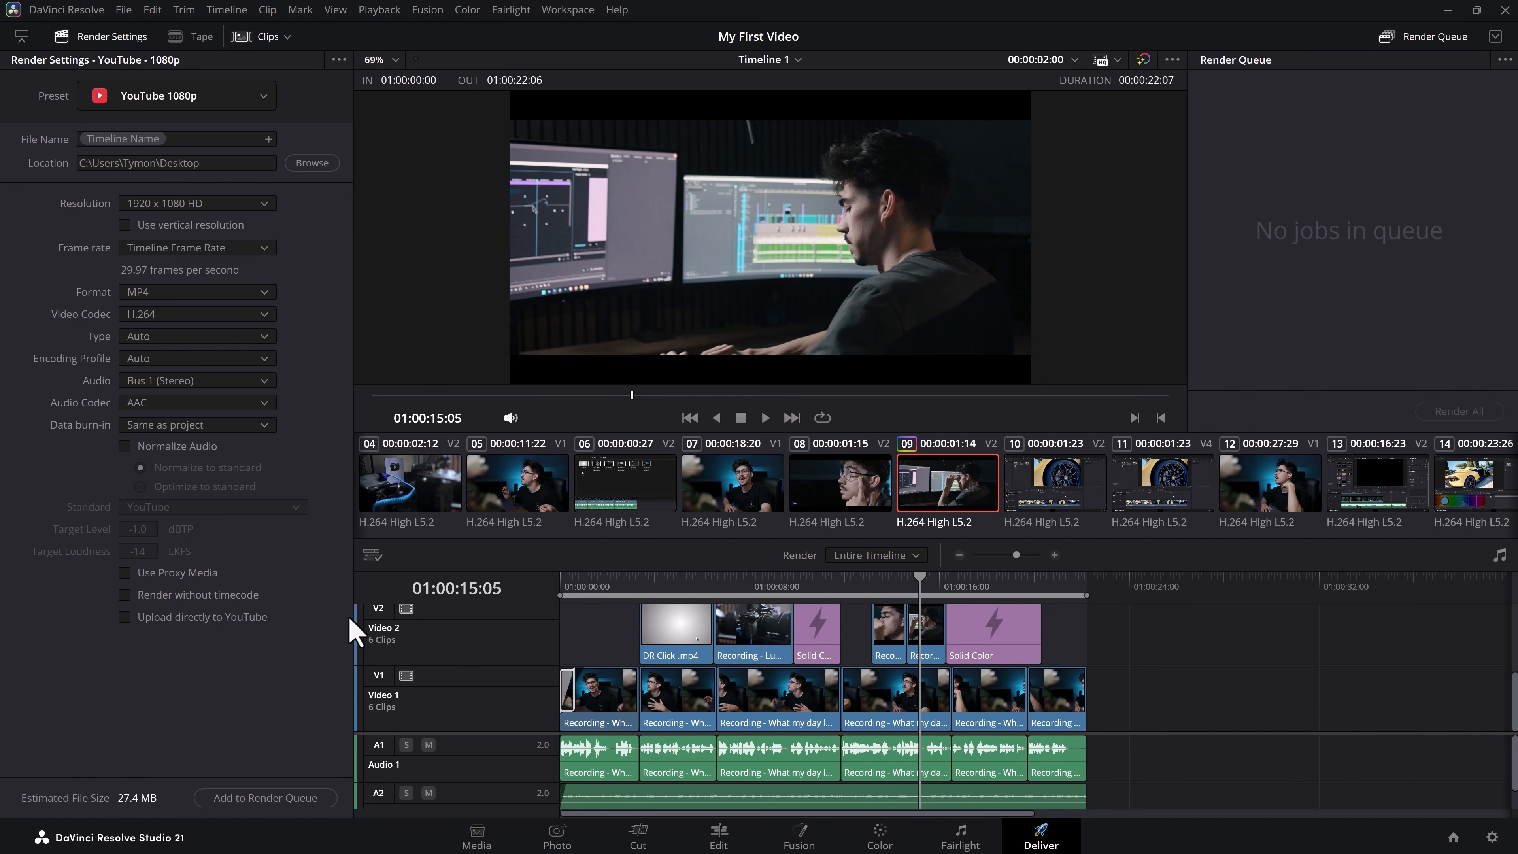
{"action": "left_click", "coordinate": [182, 102]}
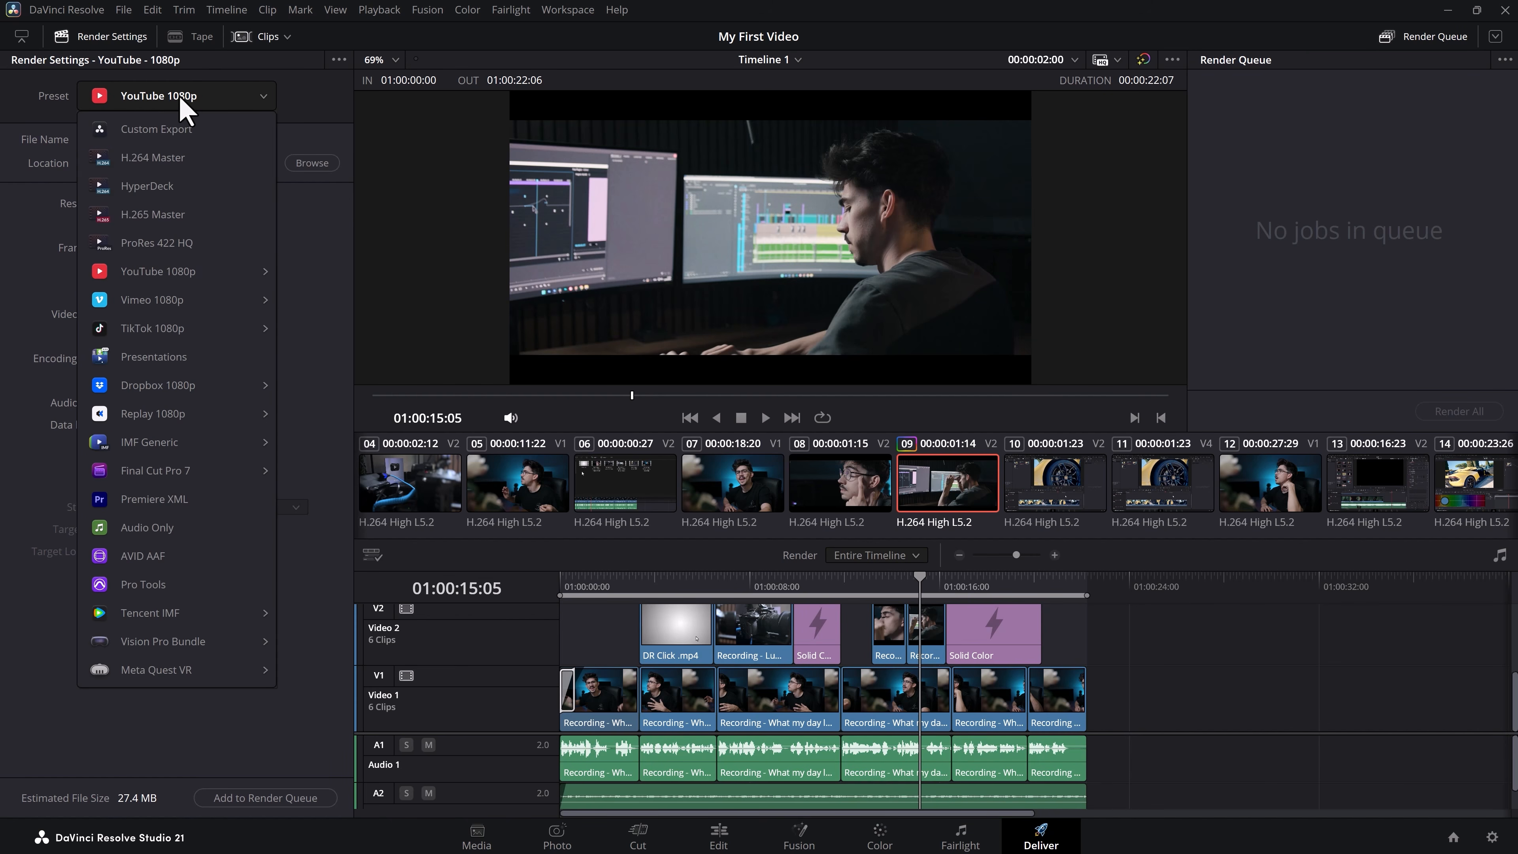
{"action": "mouse_move", "coordinate": [225, 276]}
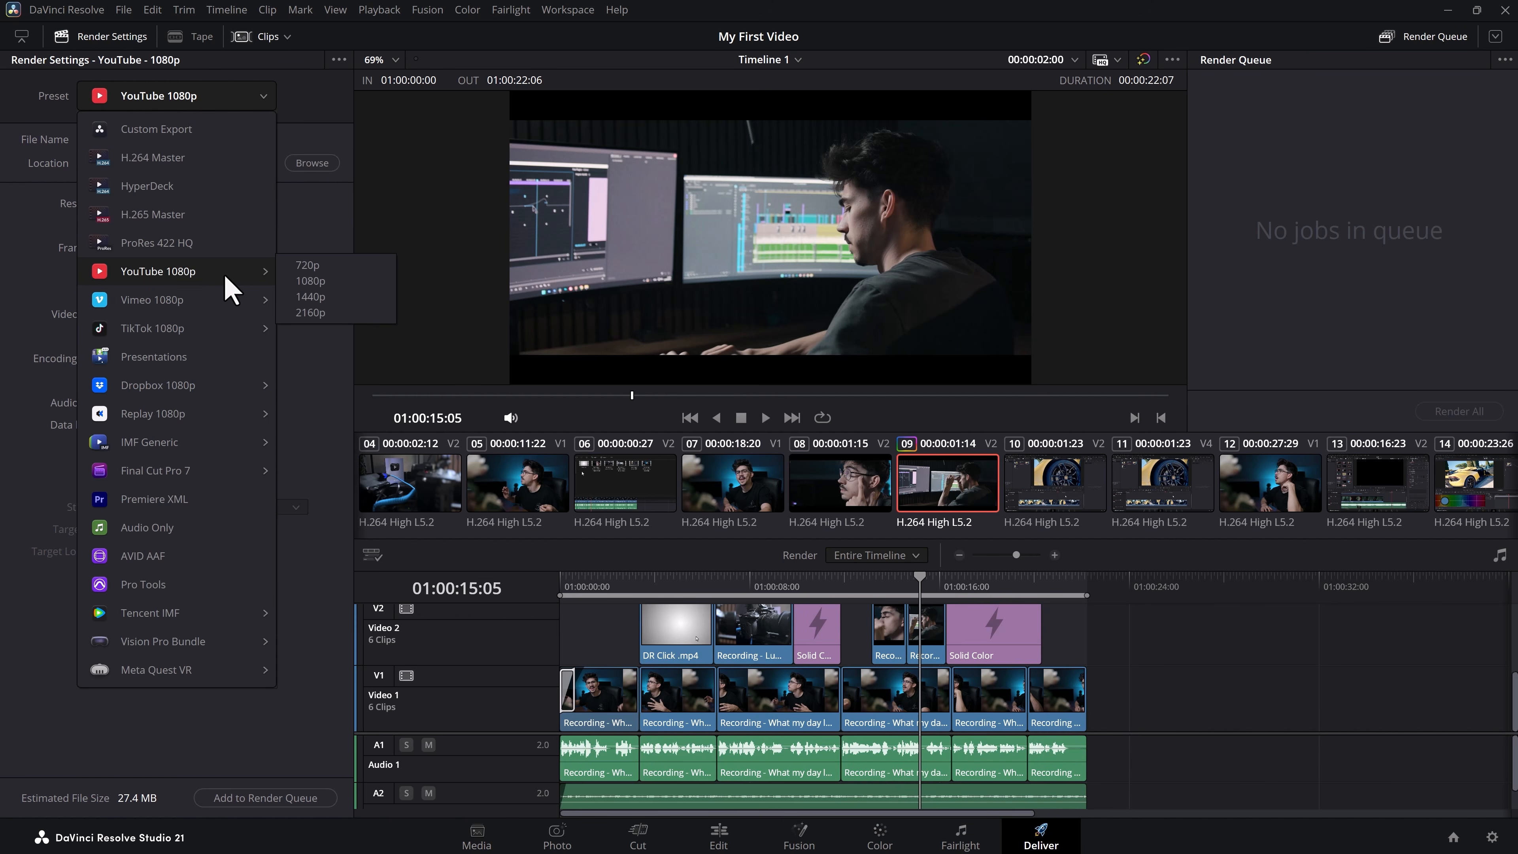
{"action": "left_click", "coordinate": [309, 281]}
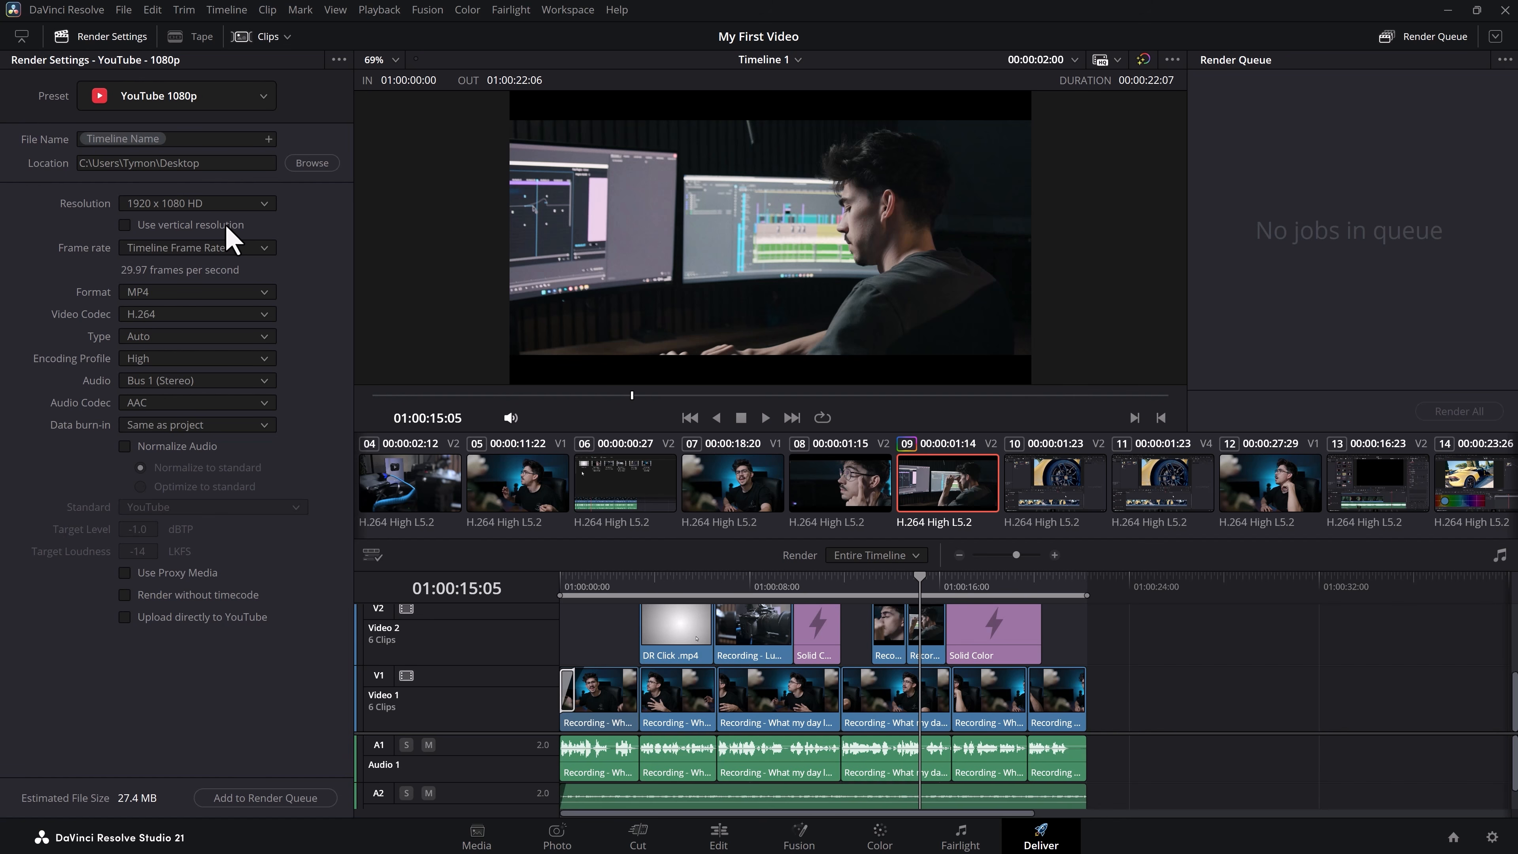
{"action": "left_click", "coordinate": [245, 799]}
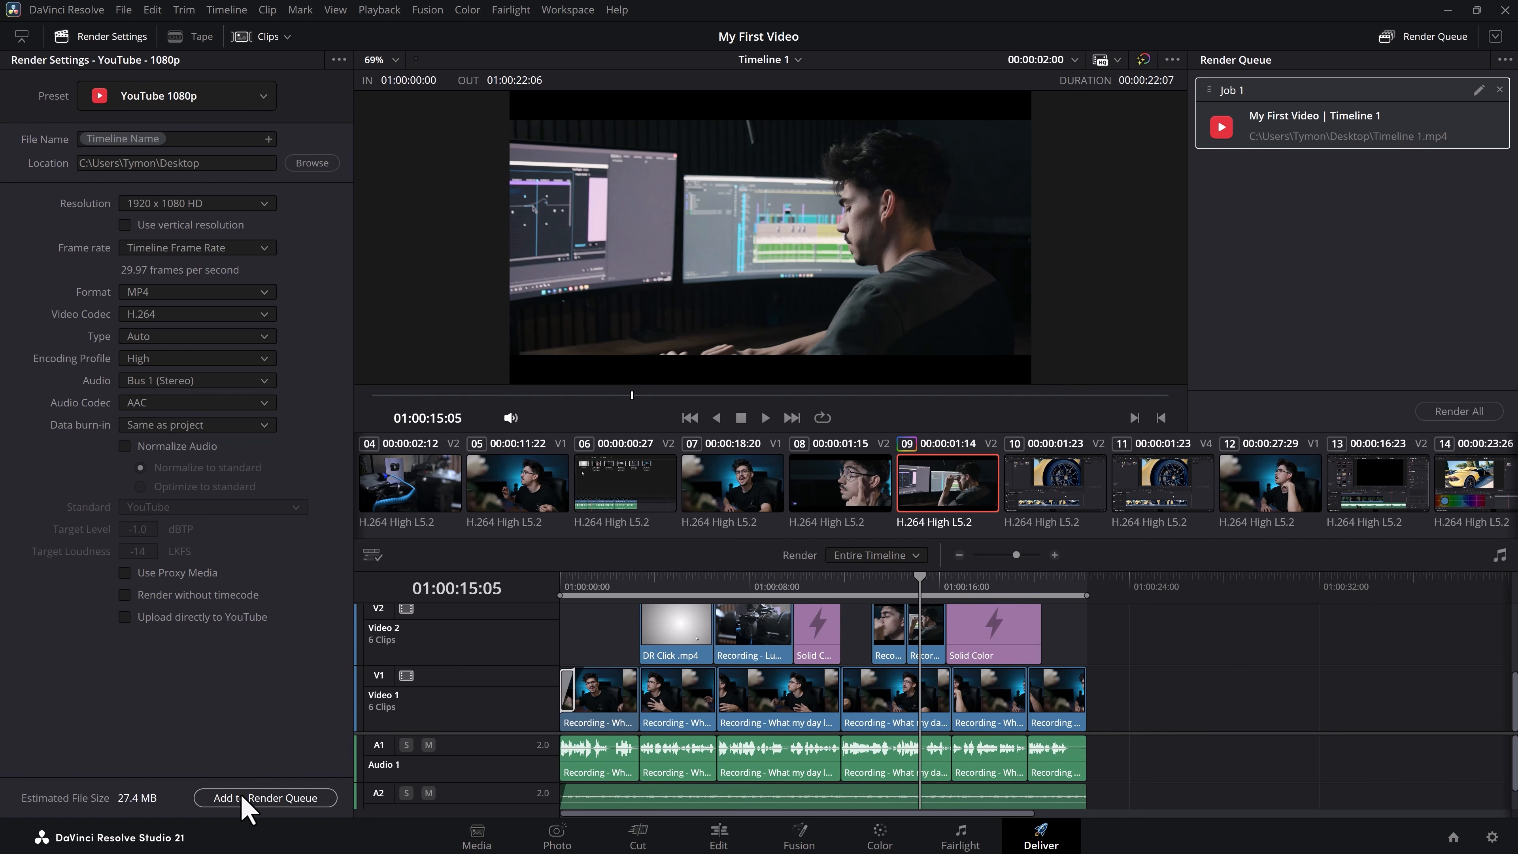